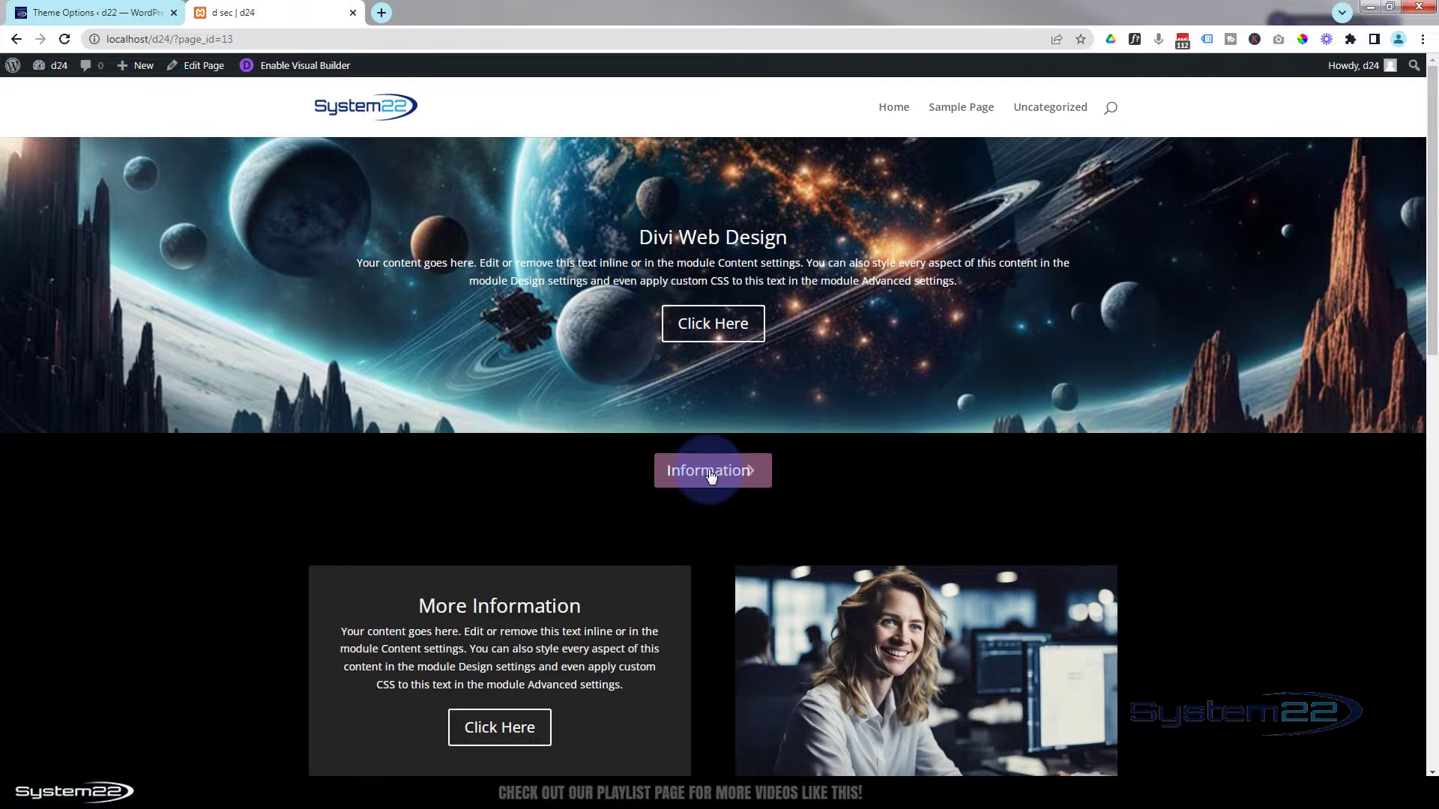
Test the Information button on the desktop page, opening and closing its dropdown section and examining the revealed content.
{"action": "left_click", "coordinate": [712, 472]}
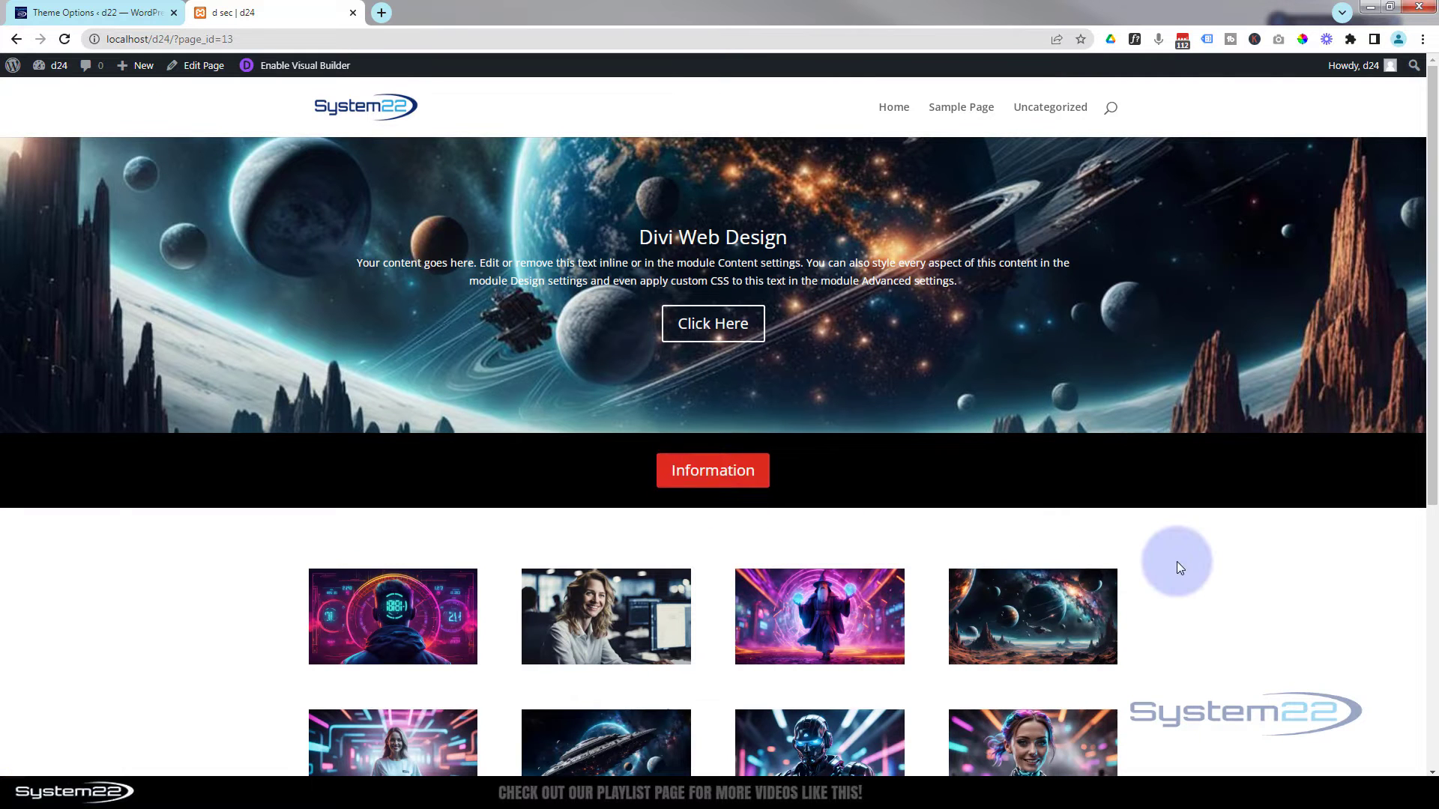
{"action": "scroll", "coordinate": [1178, 560], "scroll_direction": "down", "scroll_amount": 2}
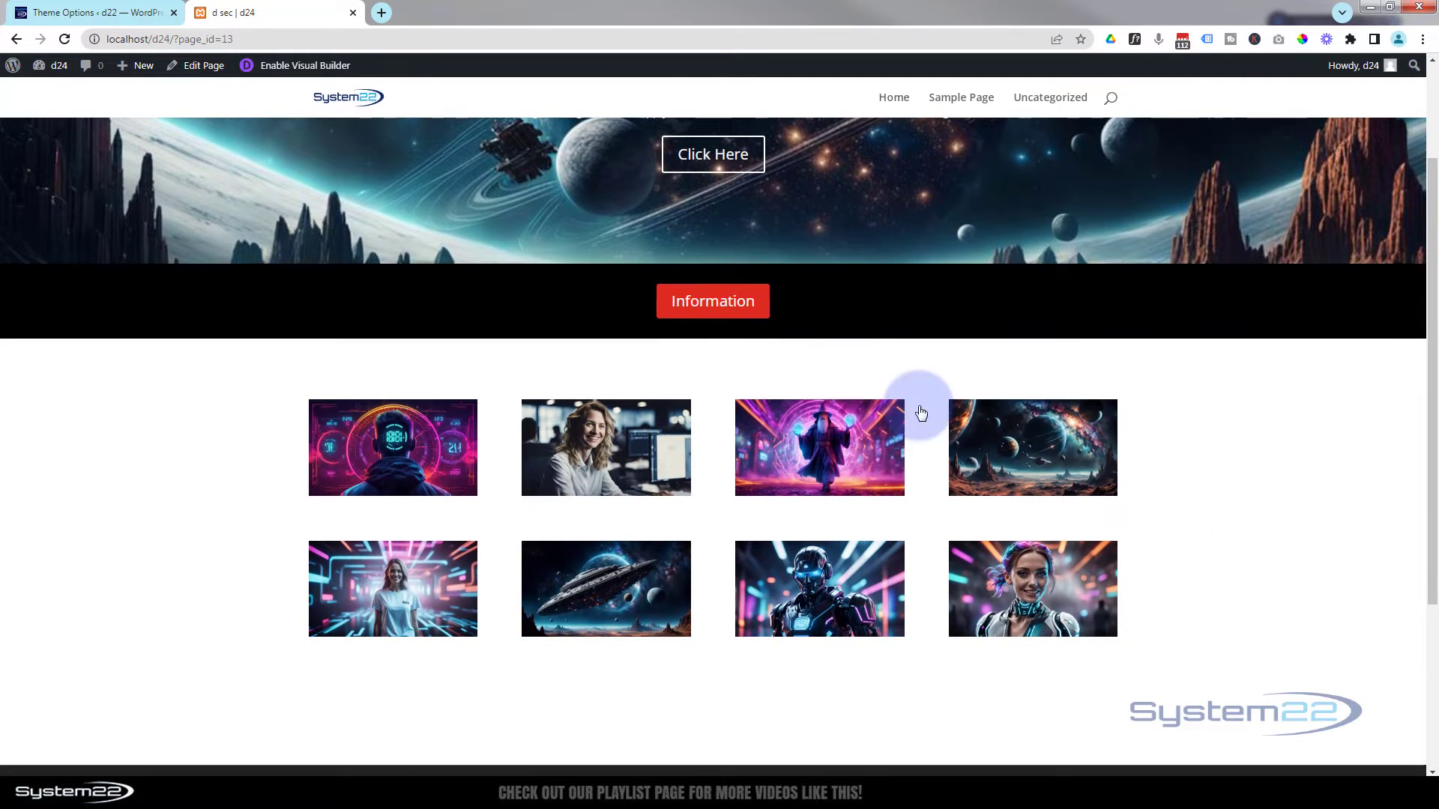
{"action": "left_click", "coordinate": [684, 308]}
{"action": "scroll", "coordinate": [749, 339], "scroll_direction": "down", "scroll_amount": 6}
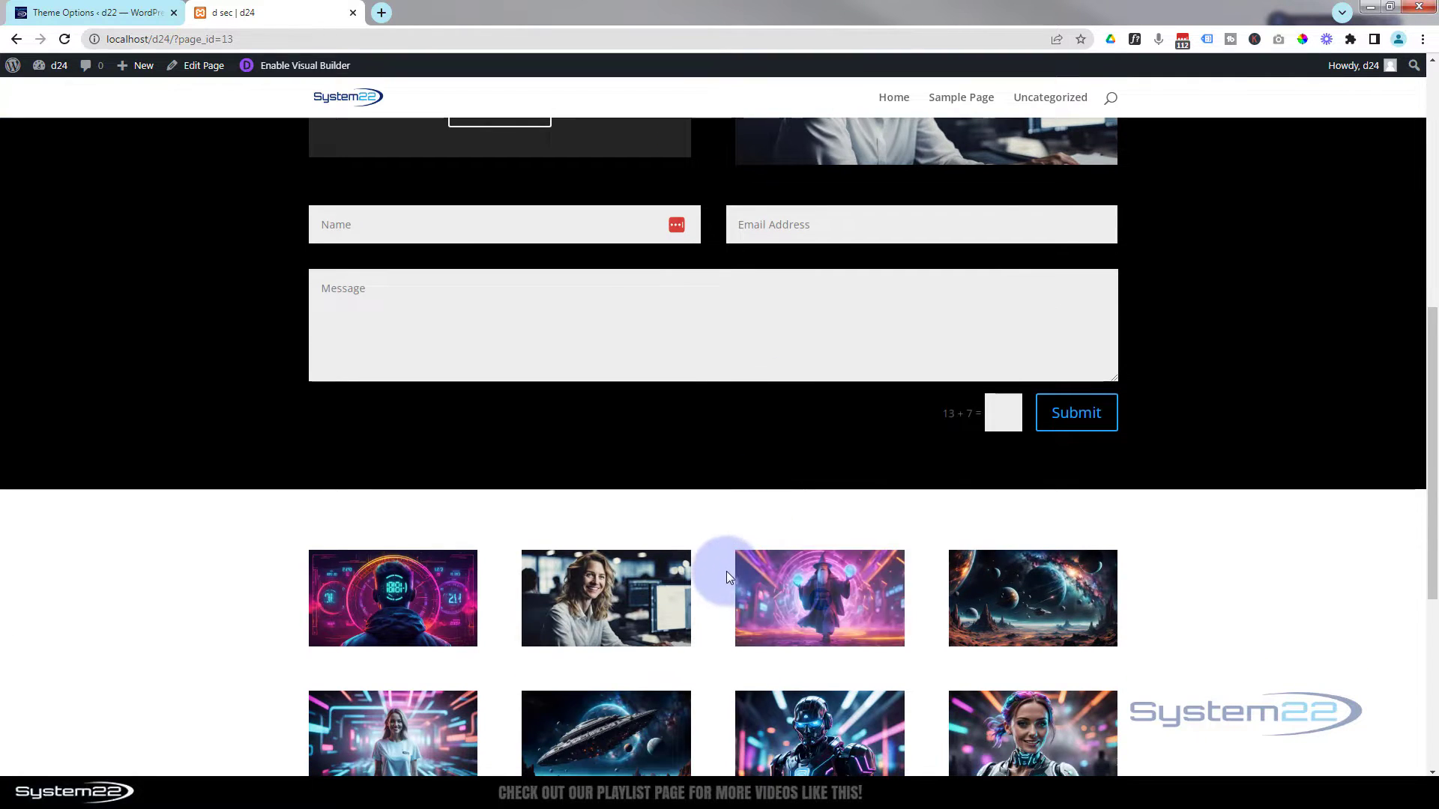
{"action": "scroll", "coordinate": [717, 546], "scroll_direction": "up", "scroll_amount": 3}
{"action": "scroll", "coordinate": [718, 533], "scroll_direction": "up", "scroll_amount": 6}
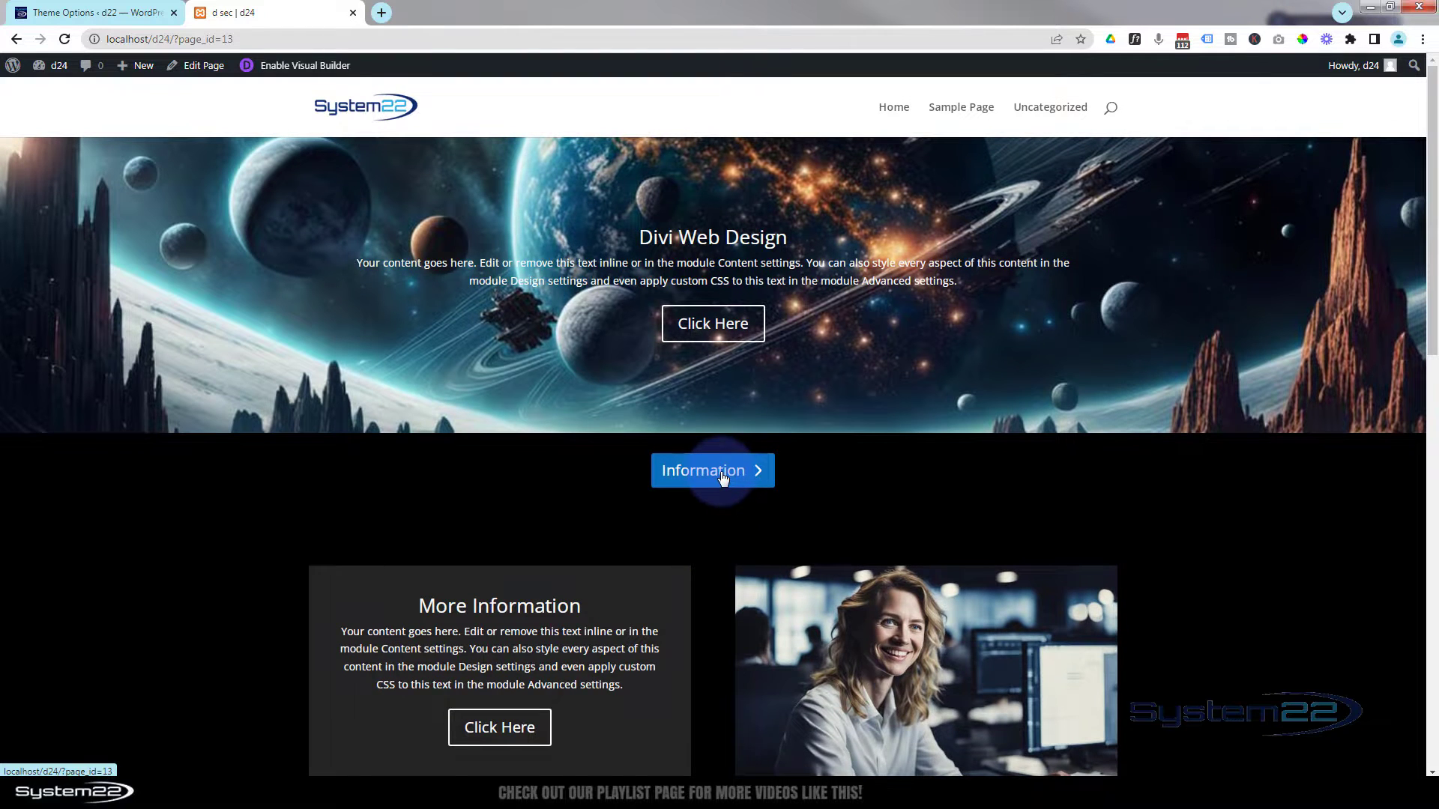
{"action": "left_click", "coordinate": [721, 477]}
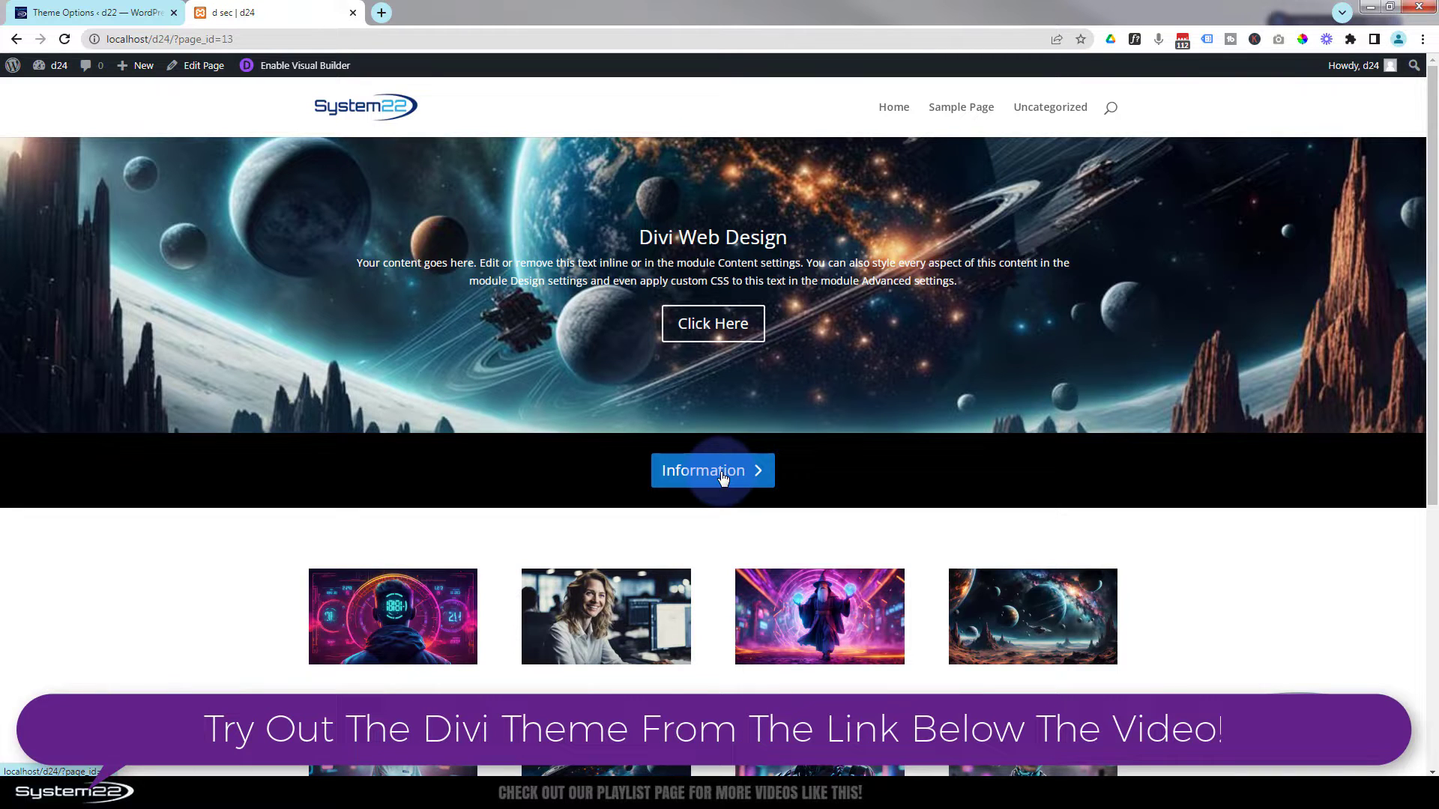
Preview the page at iPad Air size in device emulation and test opening and closing the Information dropdown section.
{"action": "key", "text": "ctrl+shift+i"}
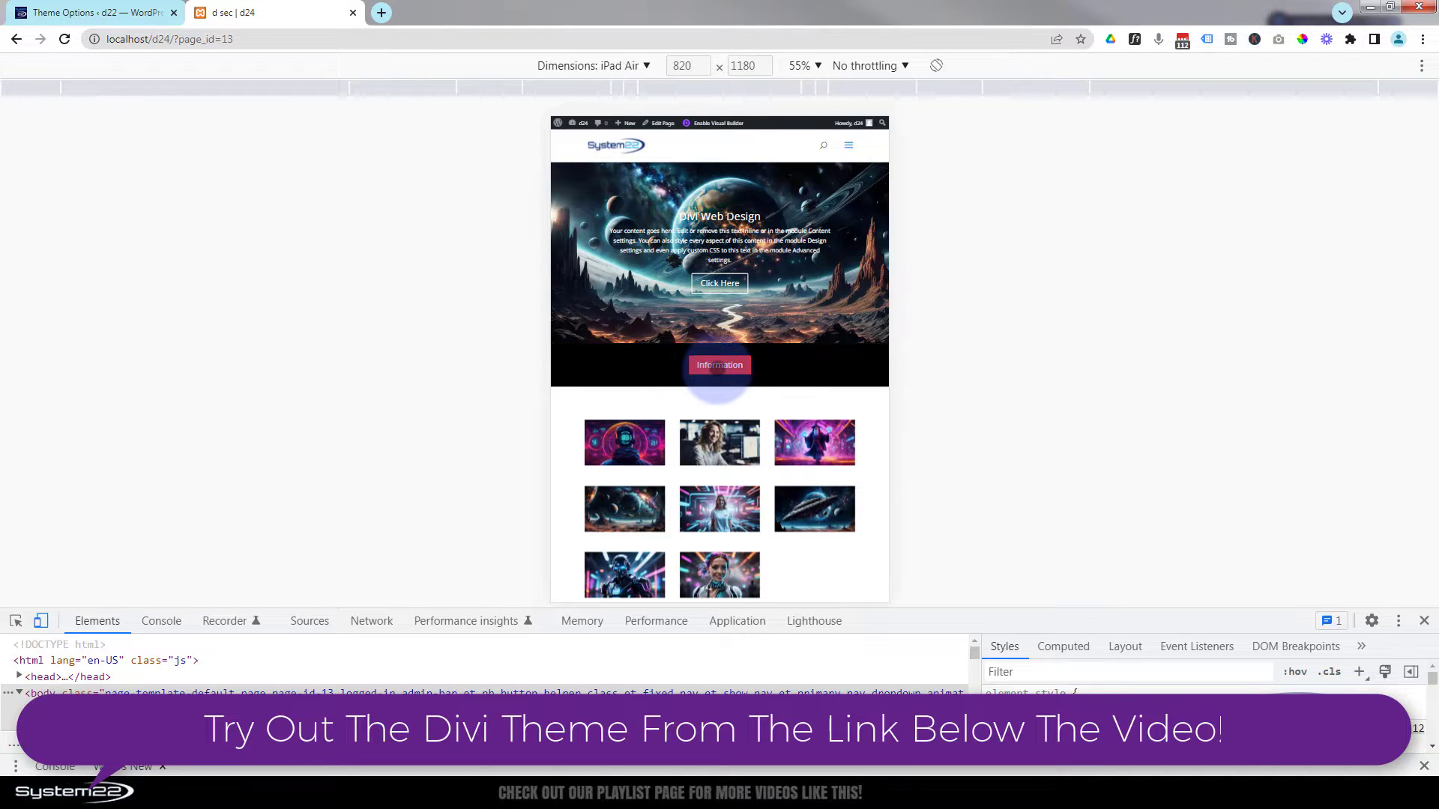
{"action": "left_click", "coordinate": [718, 365]}
{"action": "scroll", "coordinate": [820, 363], "scroll_direction": "down", "scroll_amount": 3}
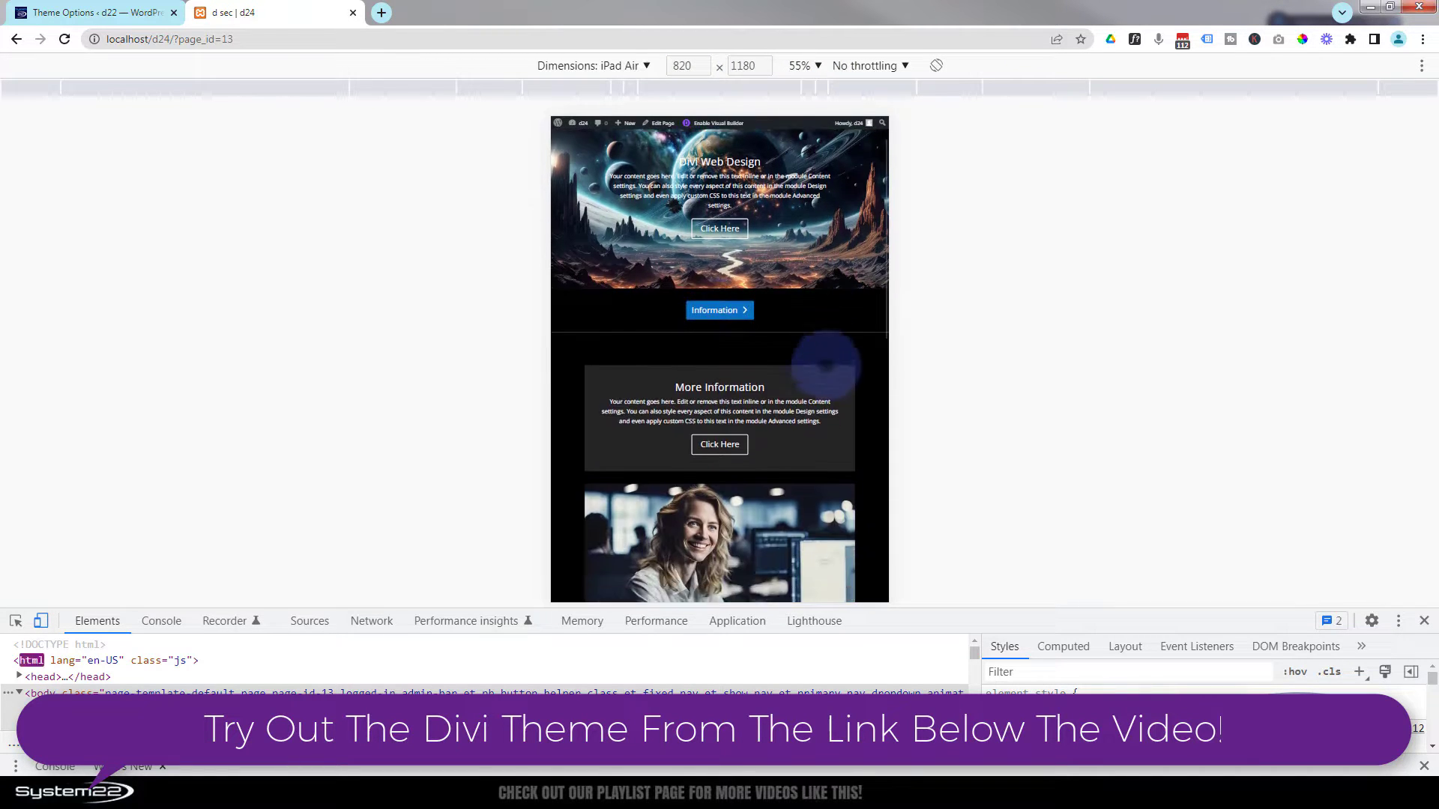
{"action": "scroll", "coordinate": [825, 365], "scroll_direction": "down", "scroll_amount": 3}
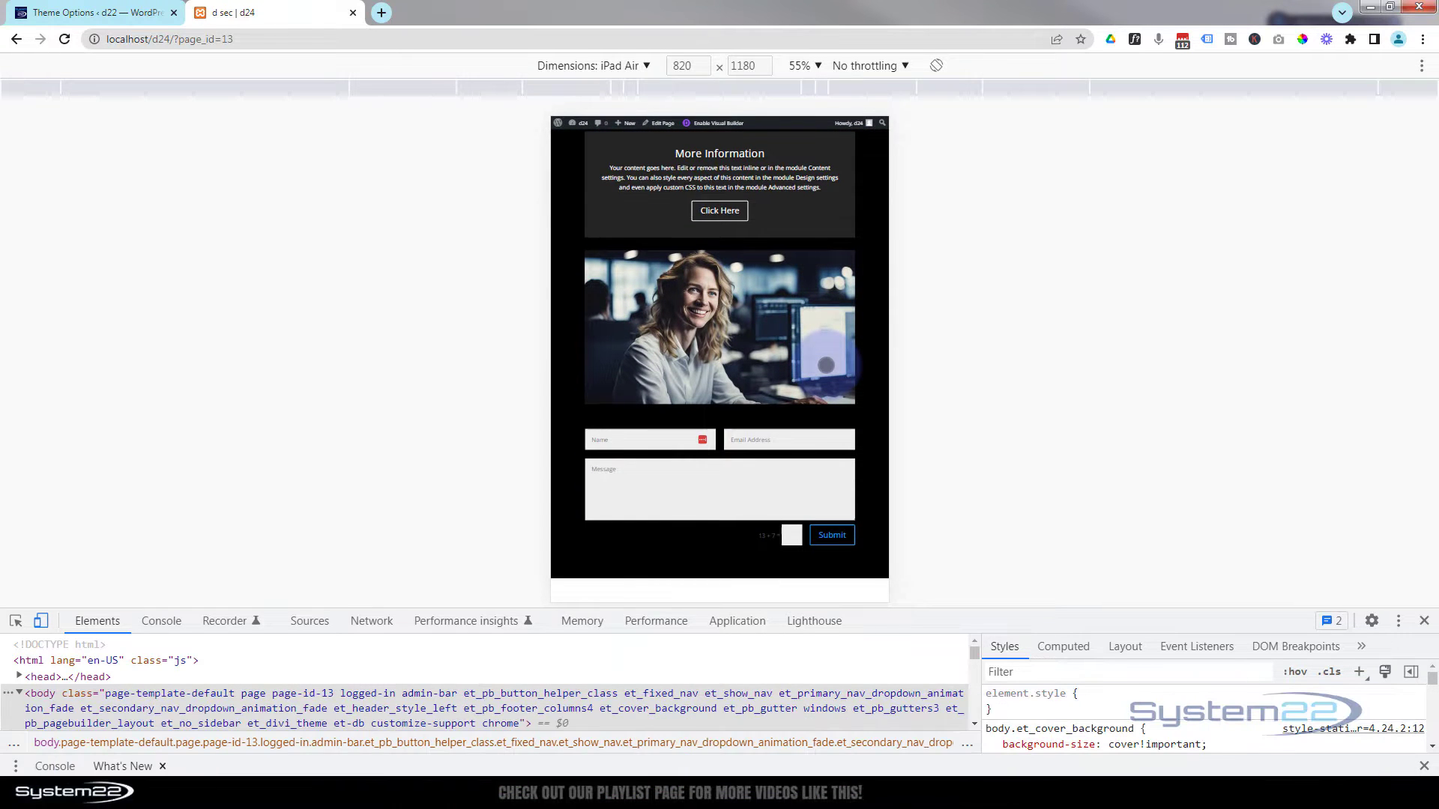
{"action": "scroll", "coordinate": [825, 365], "scroll_direction": "up", "scroll_amount": 7}
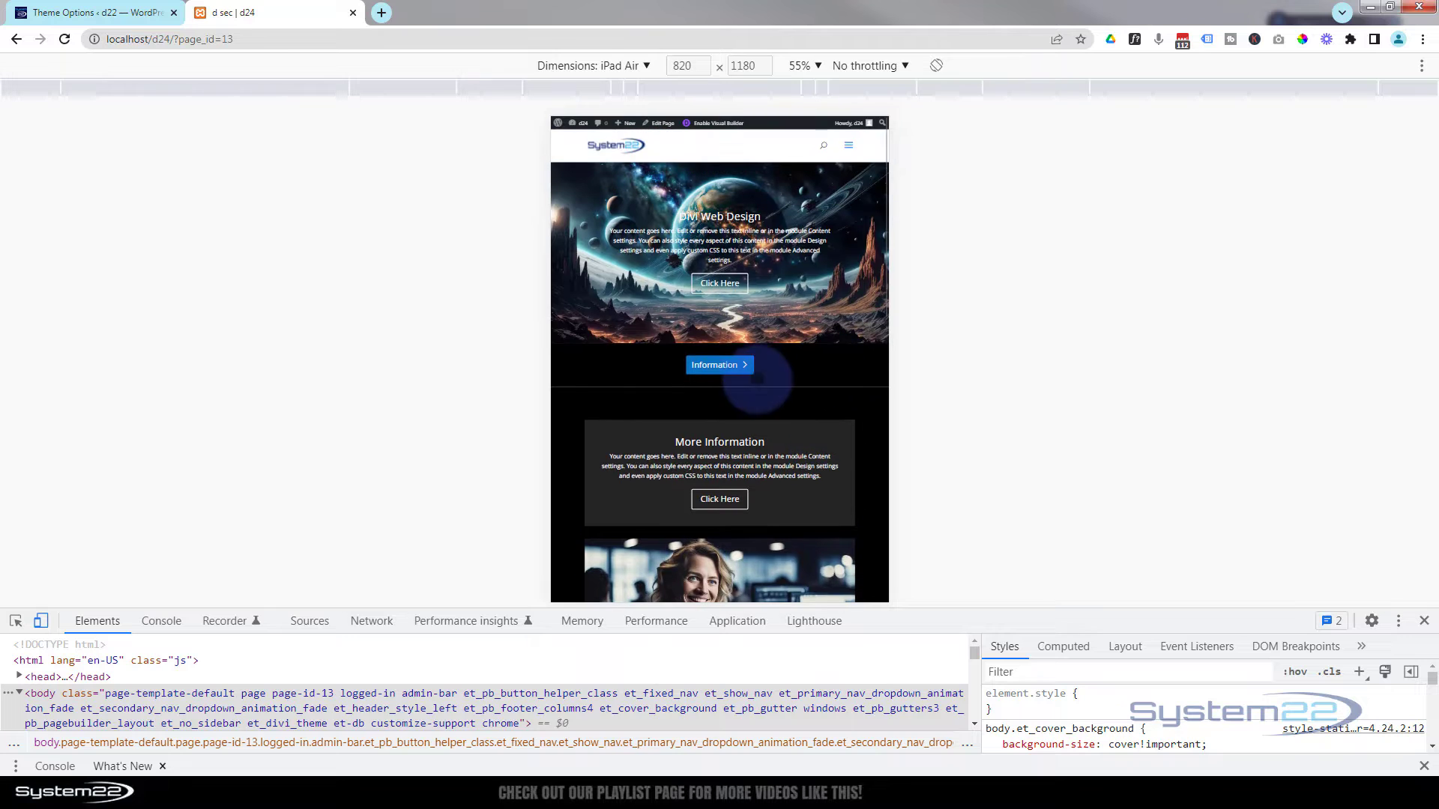
{"action": "left_click", "coordinate": [717, 364]}
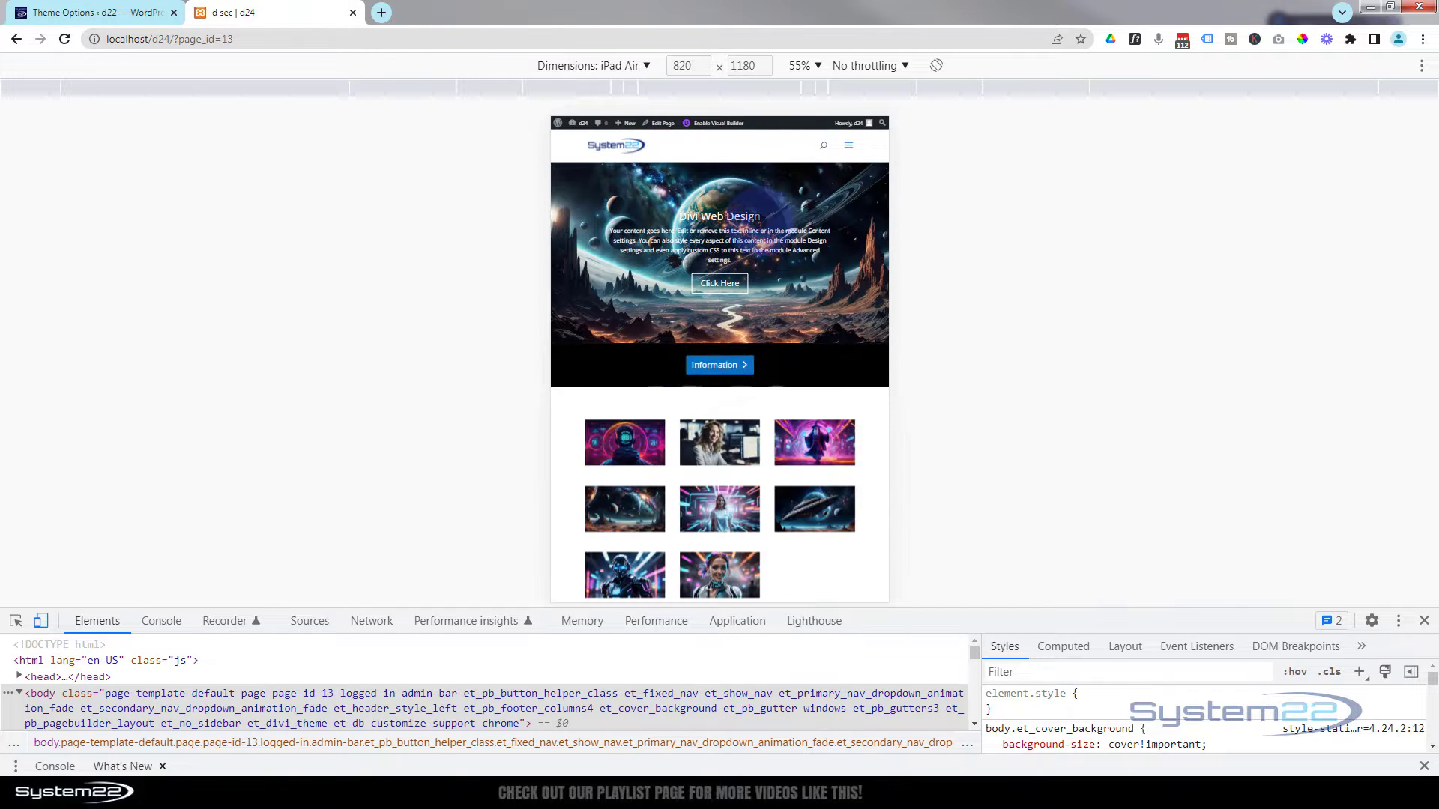
Preview the page as iPhone 12 Pro, test the Information dropdown section, and close the developer tools.
{"action": "left_click", "coordinate": [644, 66]}
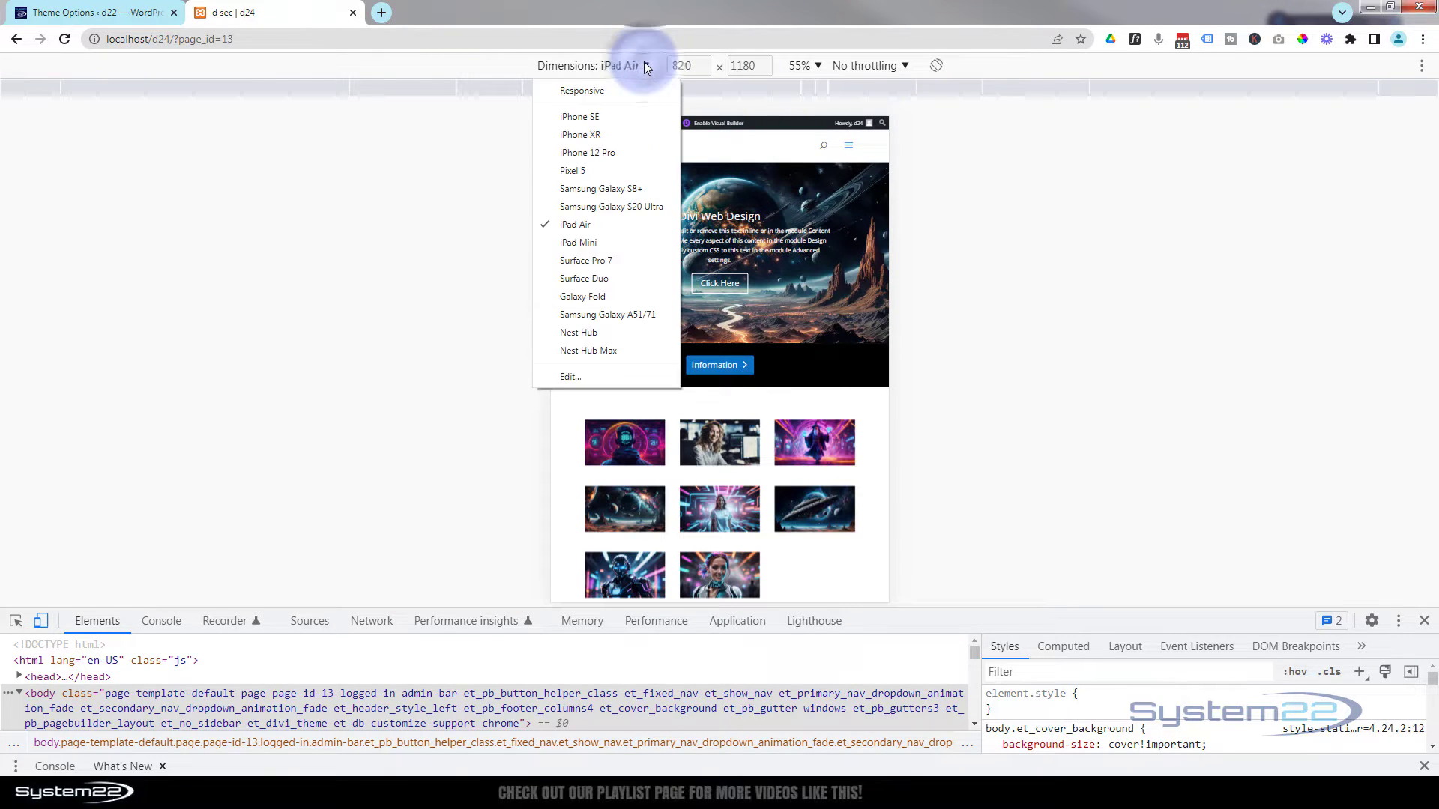
{"action": "left_click", "coordinate": [592, 157]}
{"action": "scroll", "coordinate": [780, 322], "scroll_direction": "down", "scroll_amount": 3}
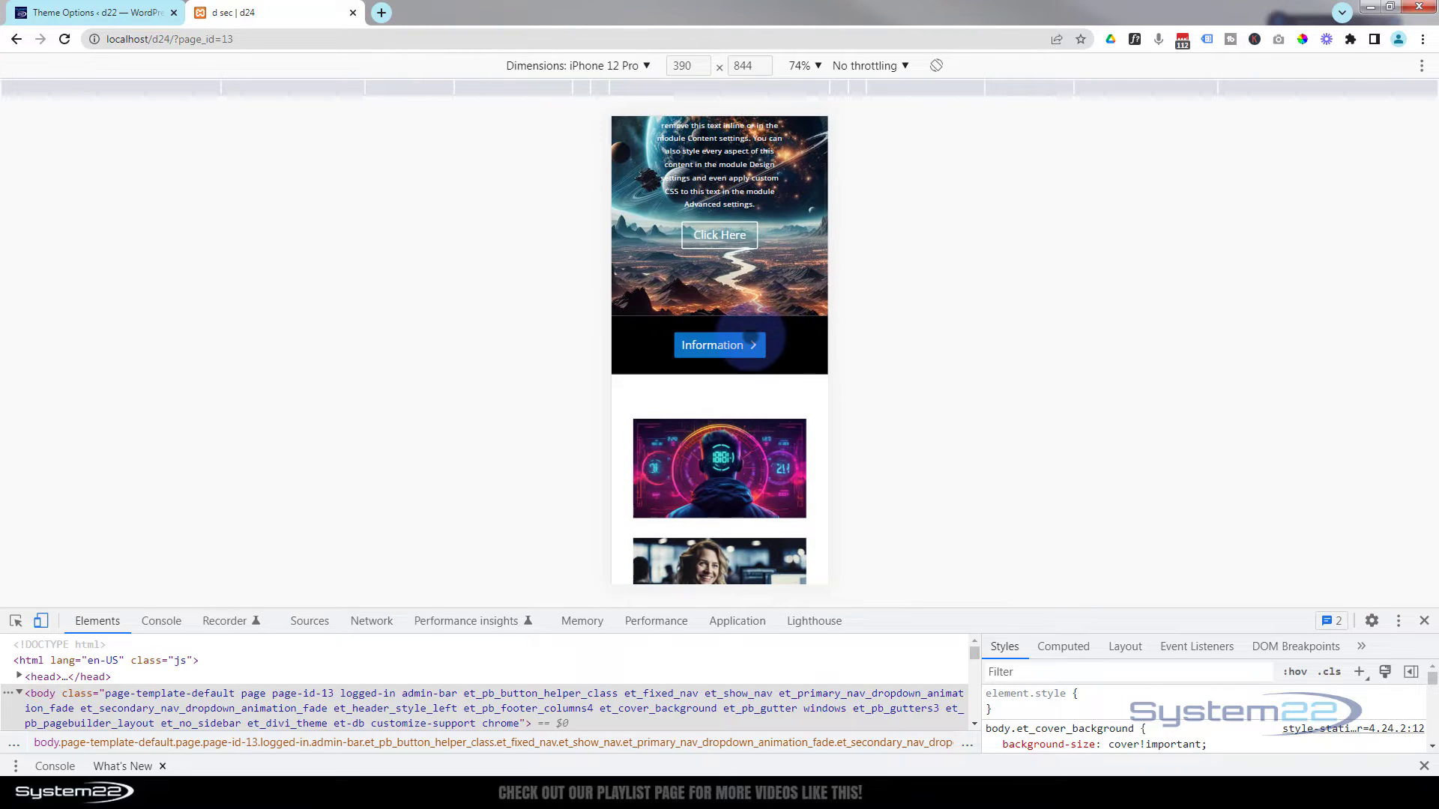
{"action": "scroll", "coordinate": [723, 398], "scroll_direction": "down", "scroll_amount": 4}
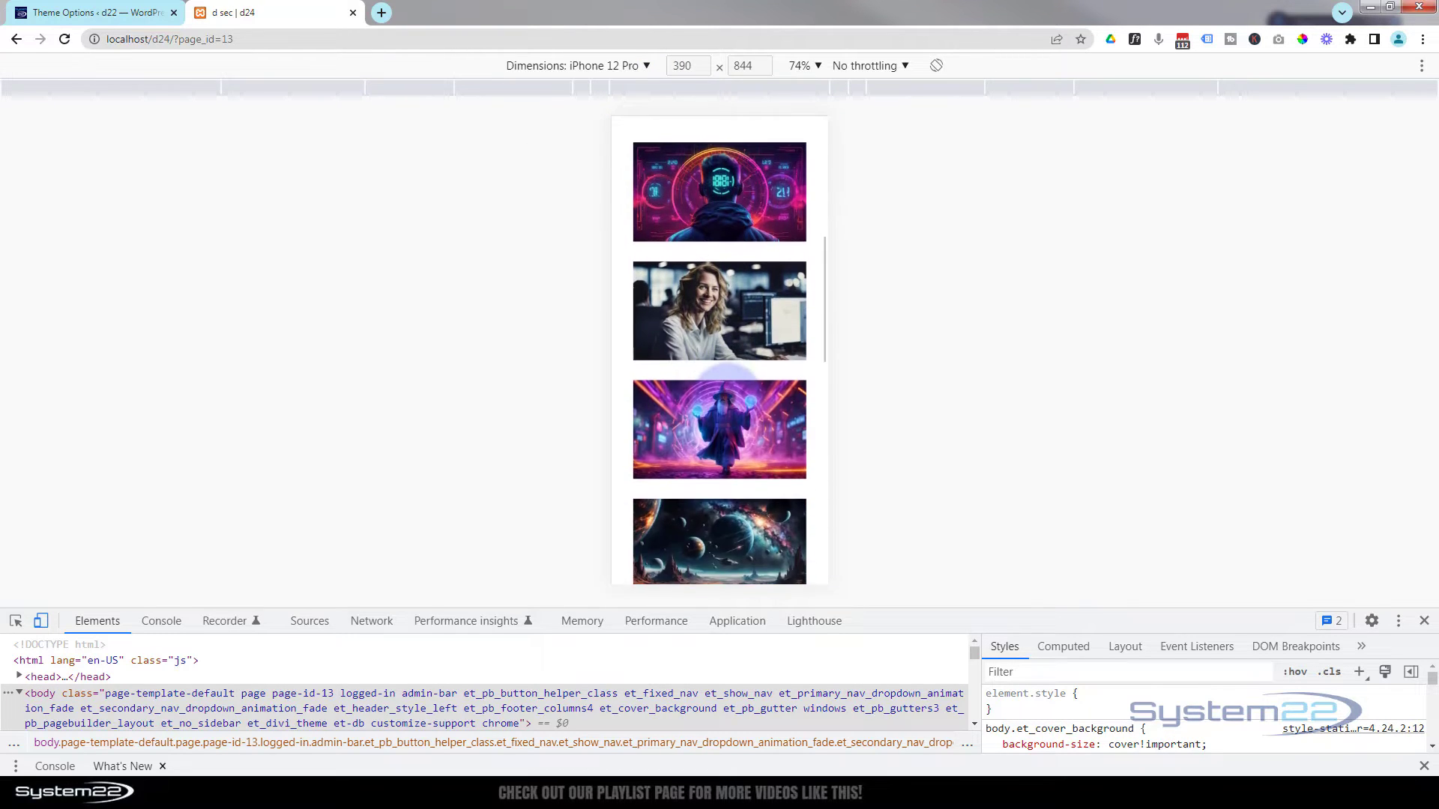
{"action": "scroll", "coordinate": [723, 398], "scroll_direction": "up", "scroll_amount": 3}
{"action": "scroll", "coordinate": [718, 361], "scroll_direction": "up", "scroll_amount": 1}
{"action": "left_click", "coordinate": [717, 346]}
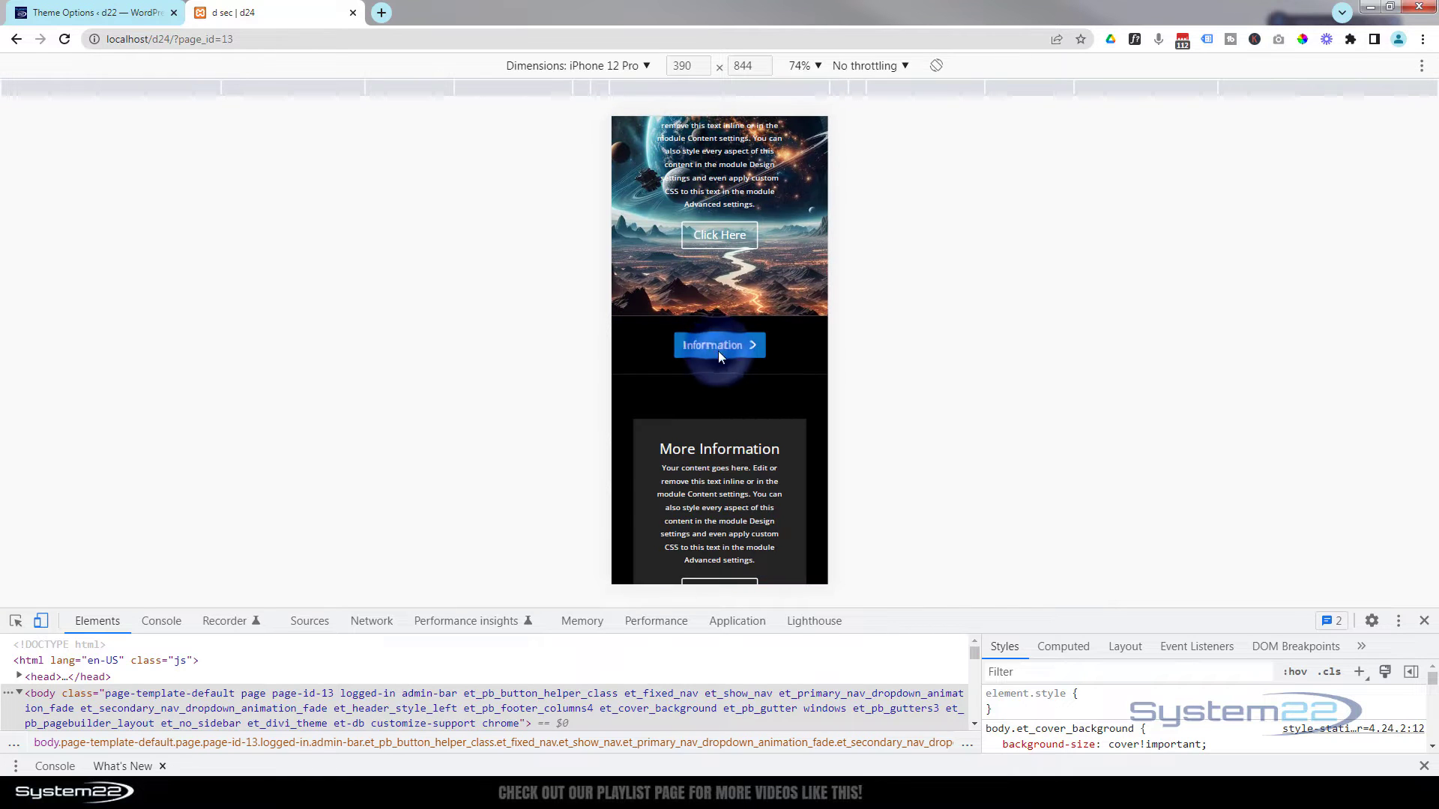
{"action": "scroll", "coordinate": [718, 360], "scroll_direction": "up", "scroll_amount": 1}
{"action": "scroll", "coordinate": [719, 370], "scroll_direction": "down", "scroll_amount": 3}
{"action": "scroll", "coordinate": [720, 382], "scroll_direction": "down", "scroll_amount": 5}
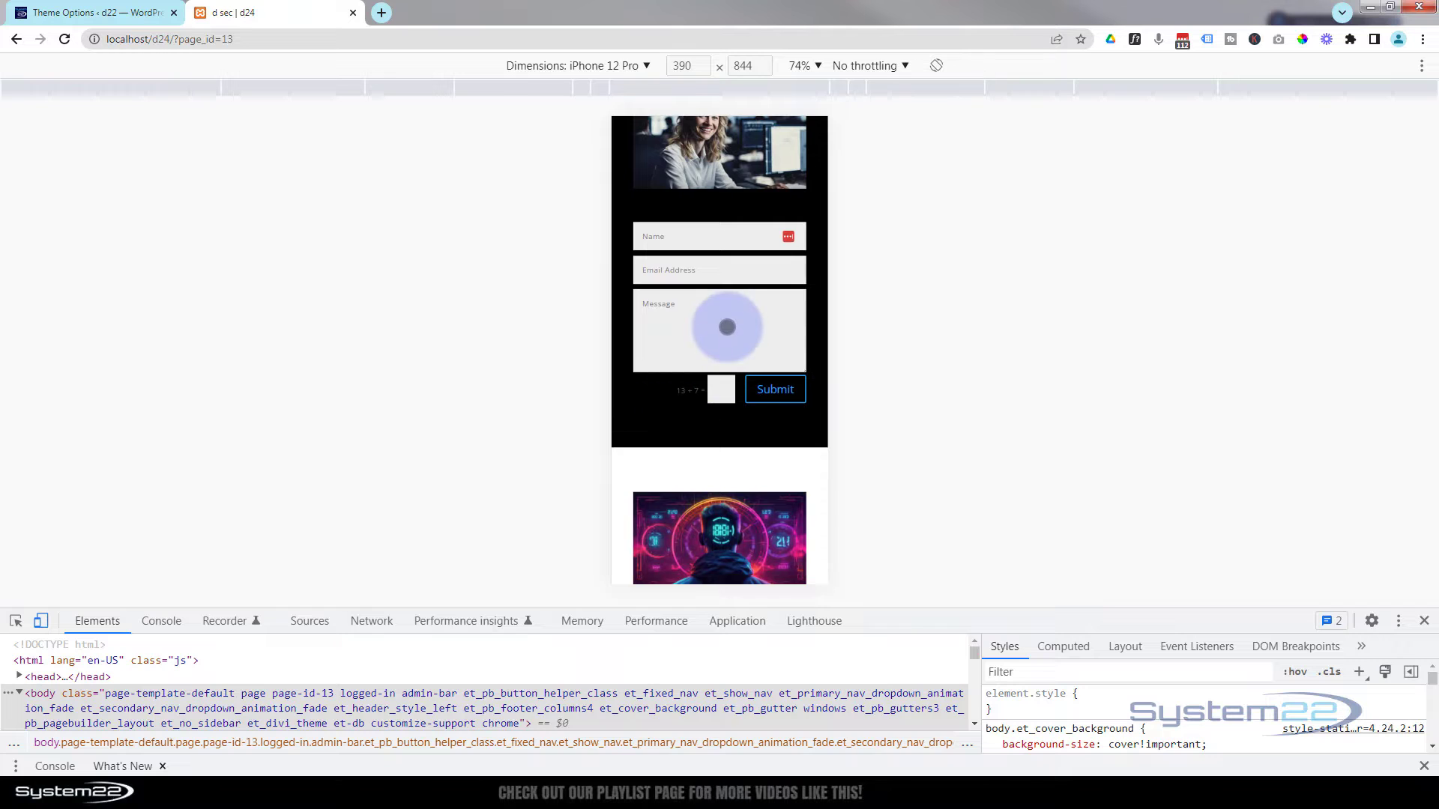
{"action": "scroll", "coordinate": [723, 386], "scroll_direction": "up", "scroll_amount": 3}
{"action": "scroll", "coordinate": [723, 360], "scroll_direction": "up", "scroll_amount": 4}
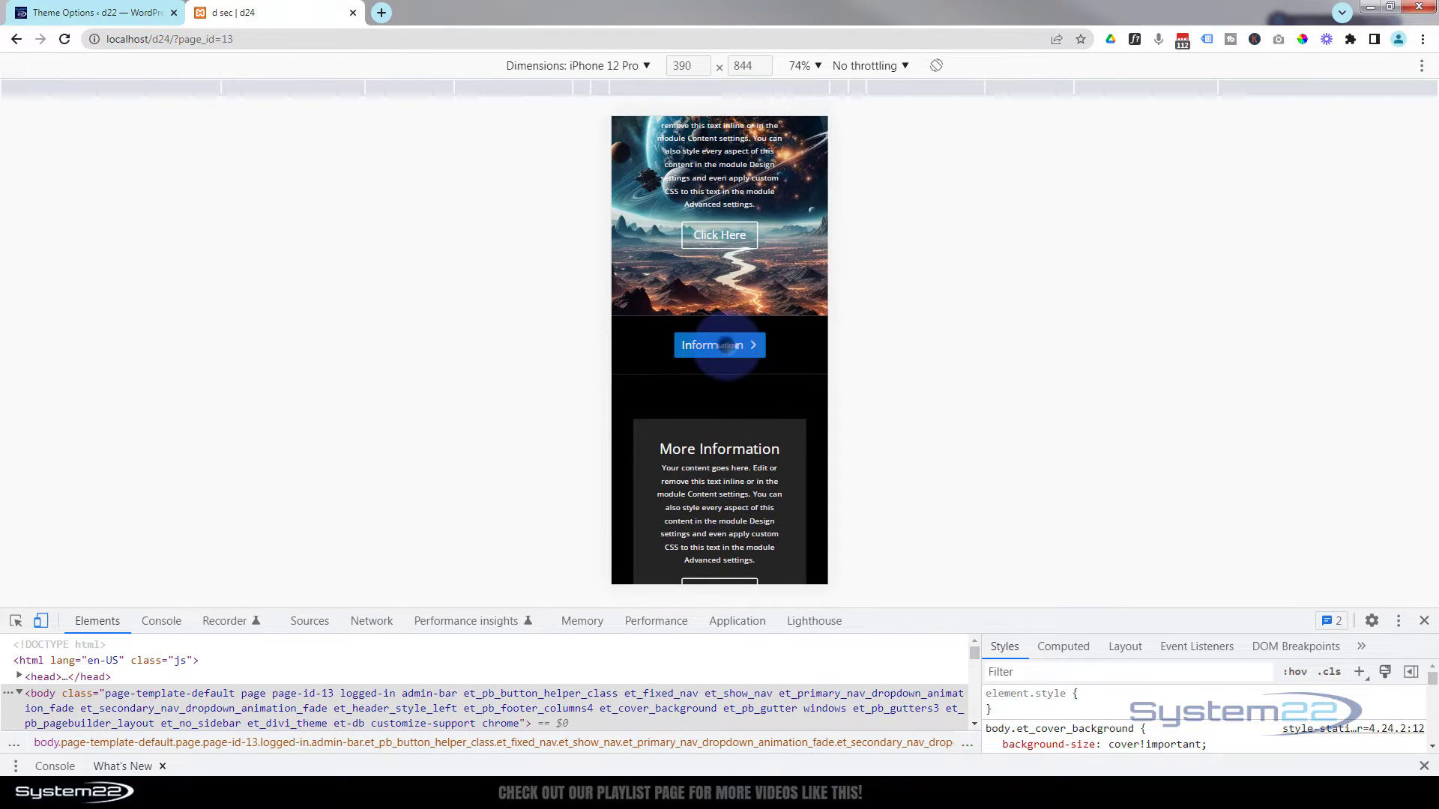
{"action": "left_click", "coordinate": [723, 344]}
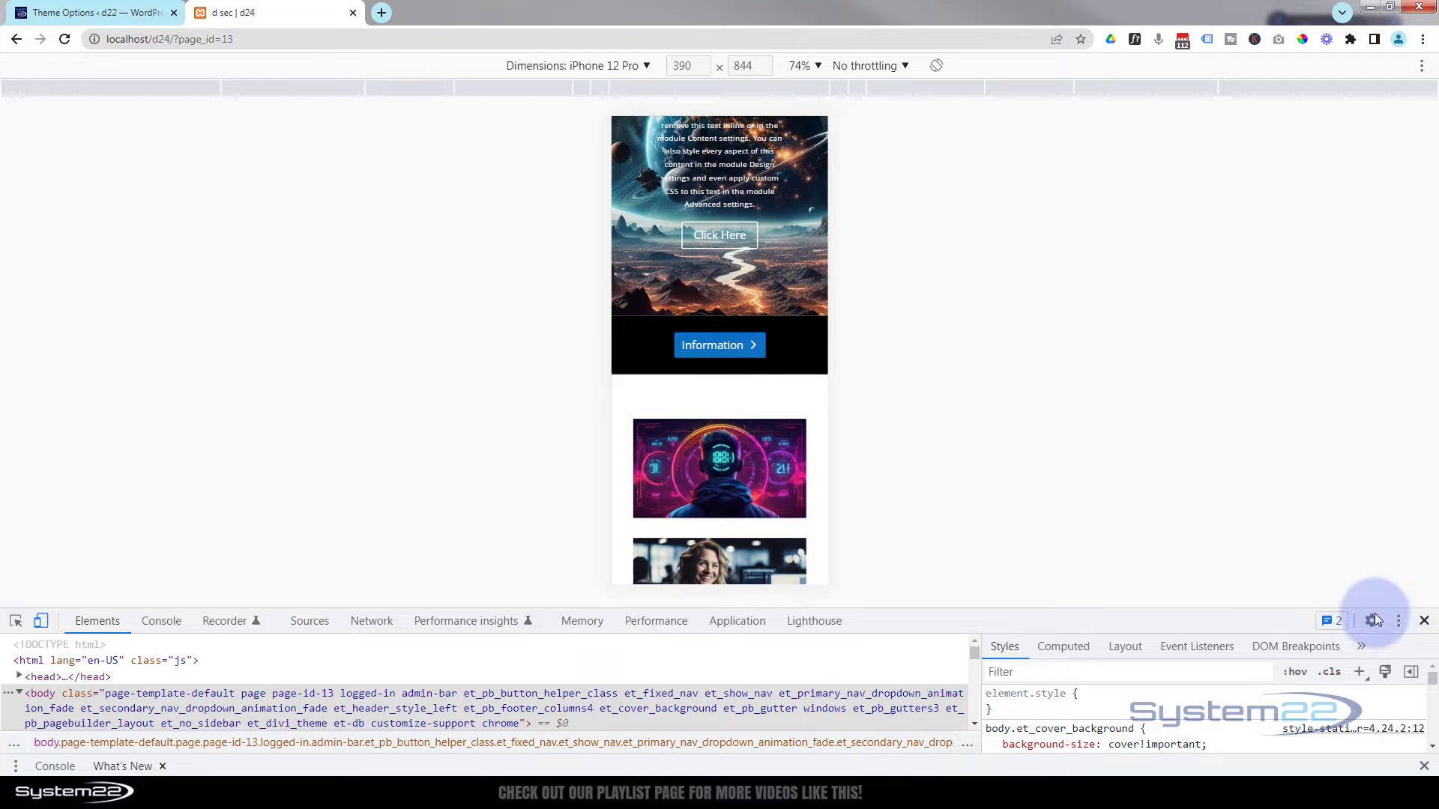
{"action": "left_click", "coordinate": [1423, 621]}
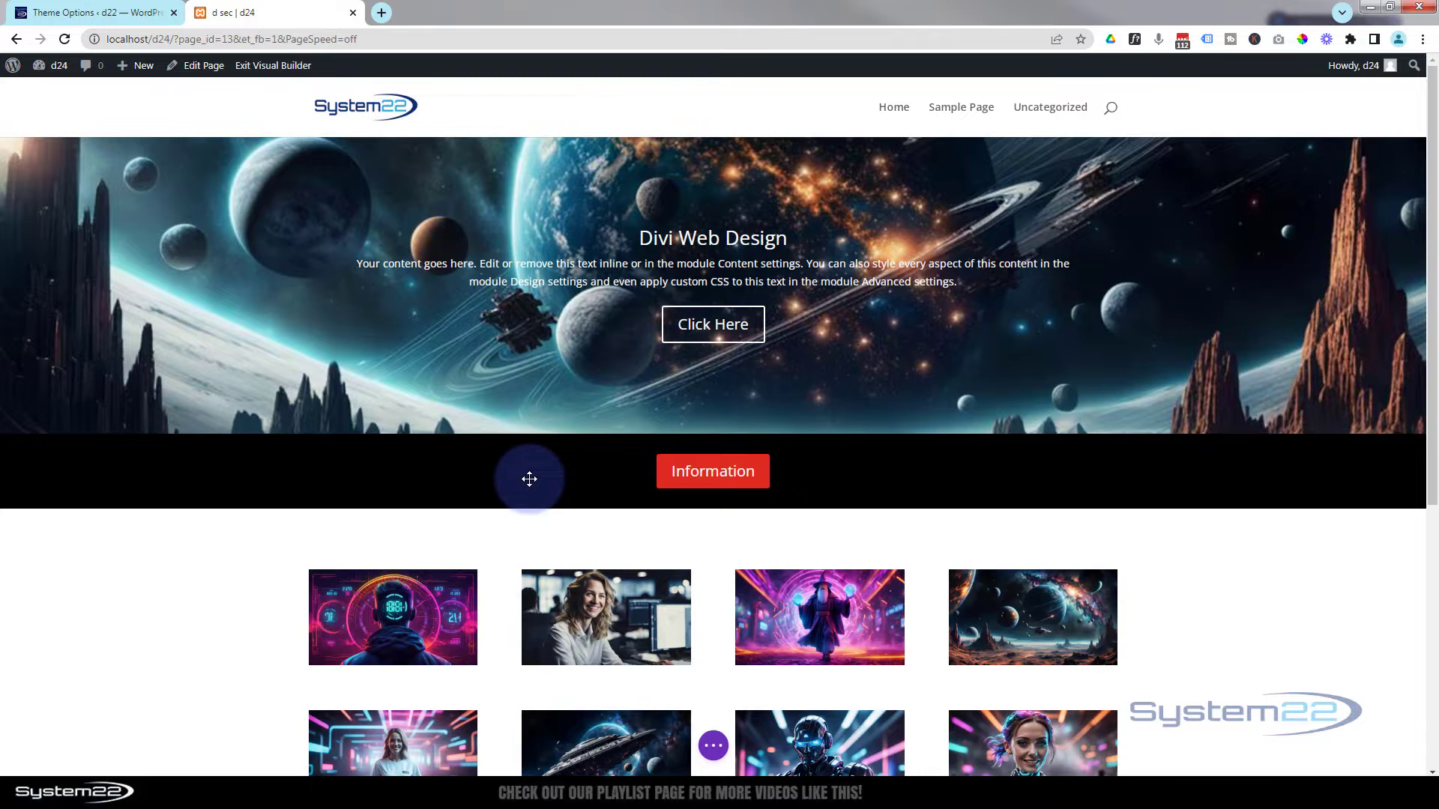
Insert a regular section with a single-column row and a Button module directly below the hero section.
{"action": "left_click", "coordinate": [713, 746]}
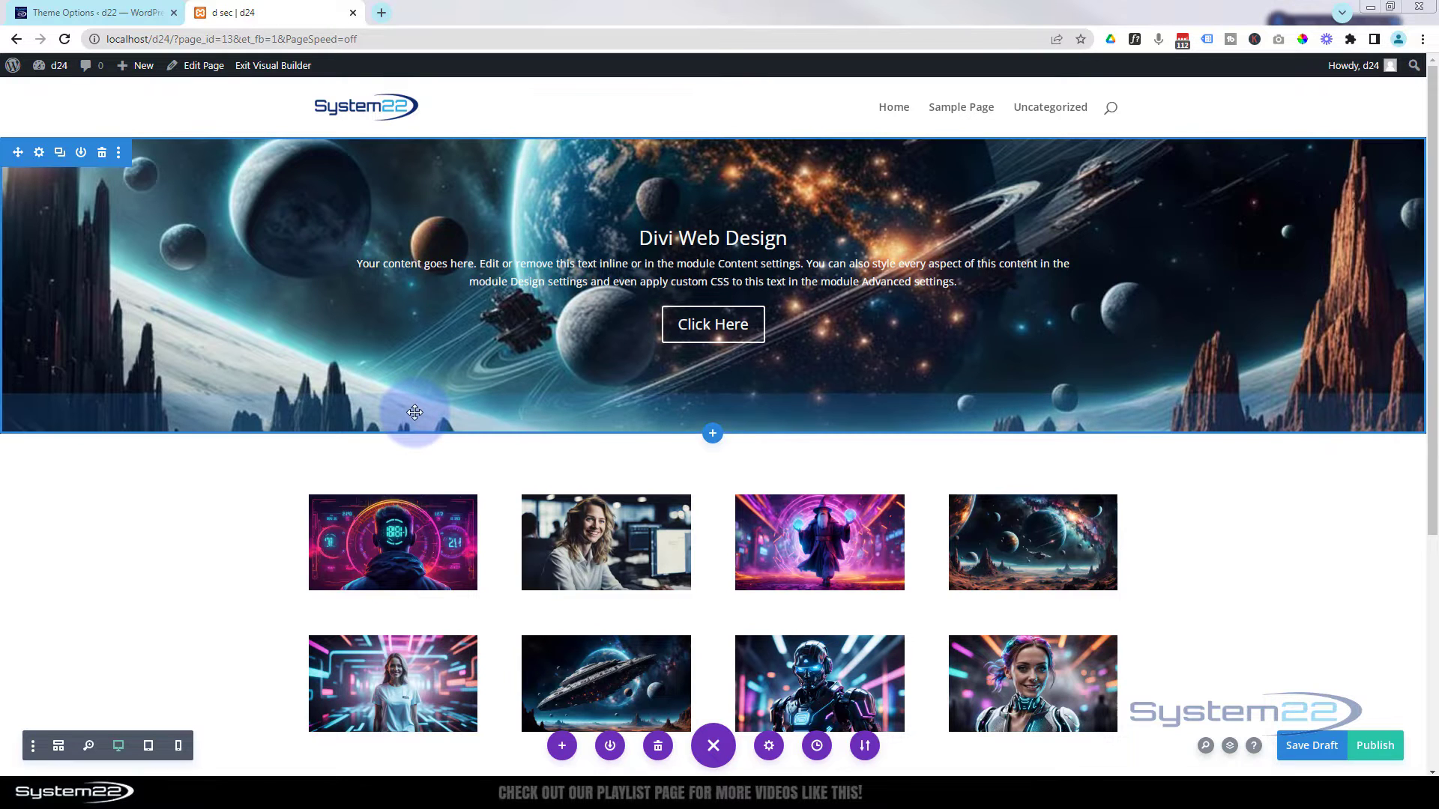
{"action": "left_click", "coordinate": [714, 435]}
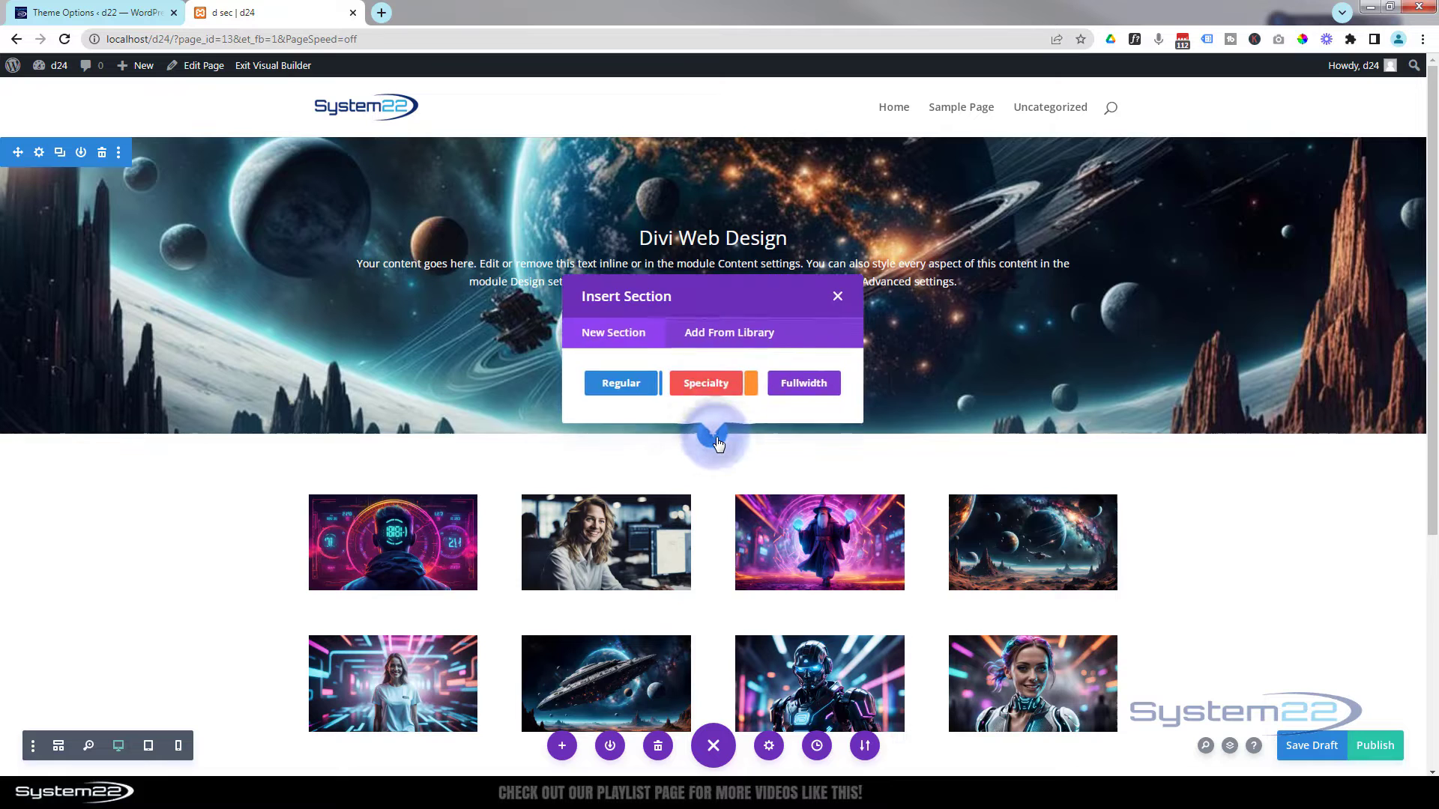
{"action": "left_click", "coordinate": [619, 384]}
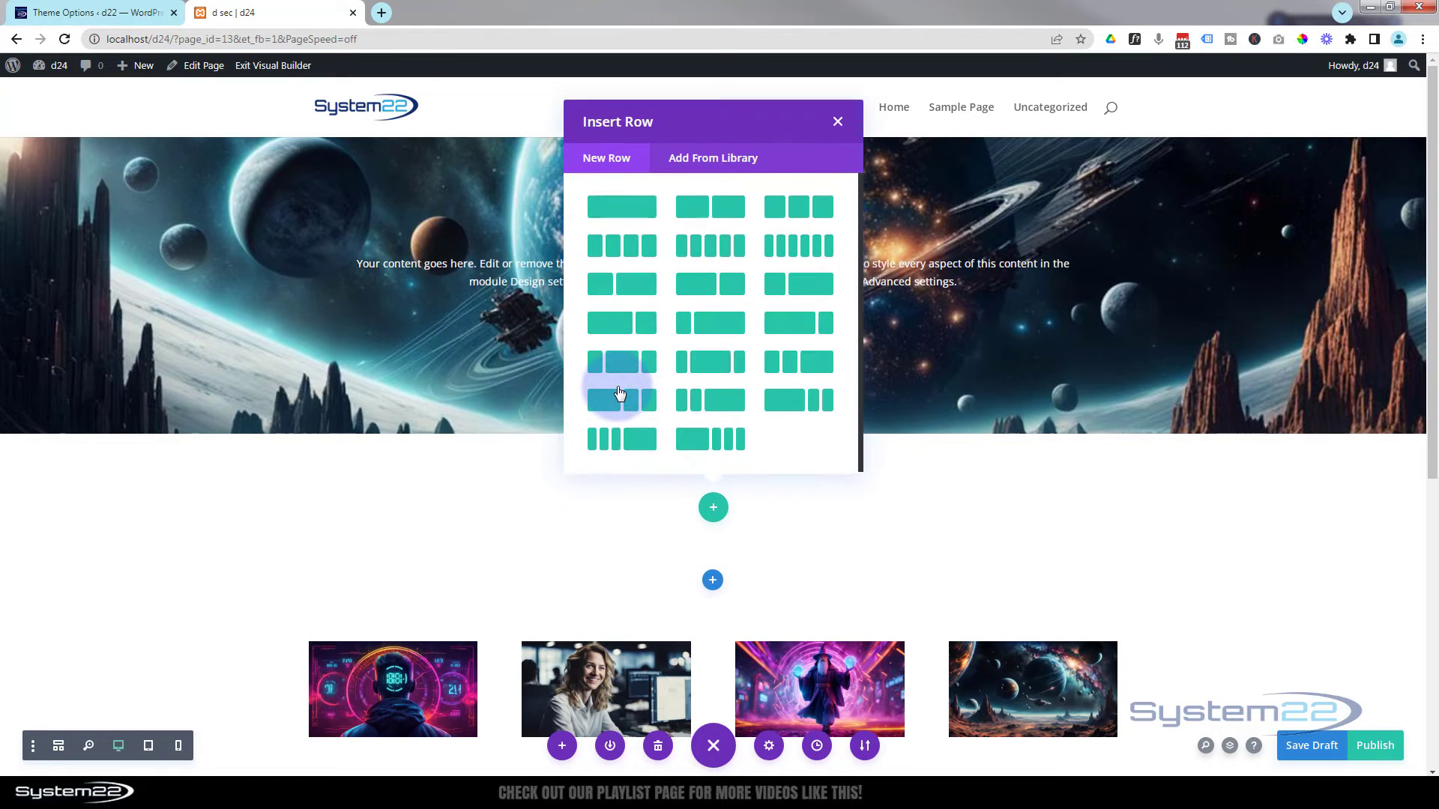
{"action": "left_click", "coordinate": [628, 209]}
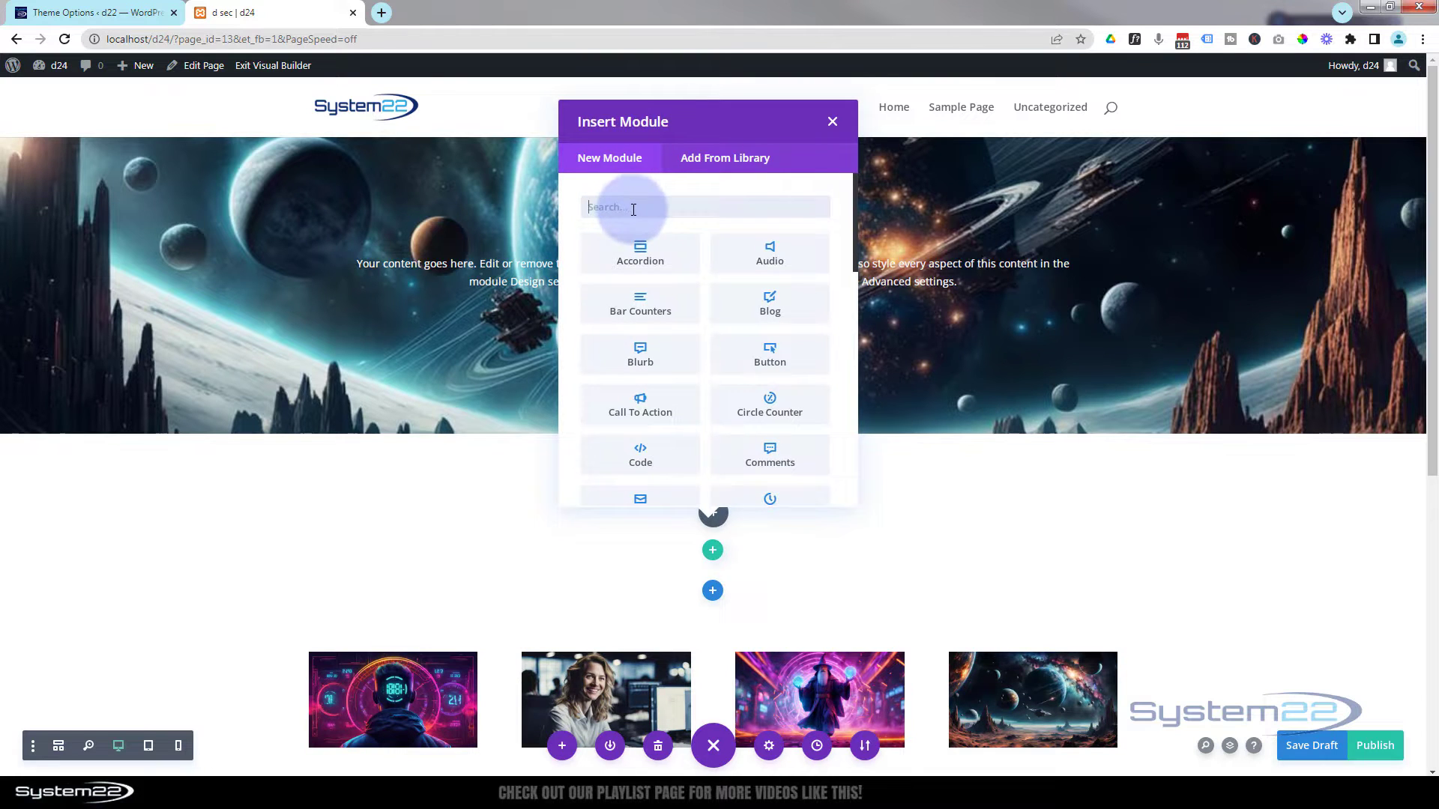
{"action": "left_click", "coordinate": [764, 364]}
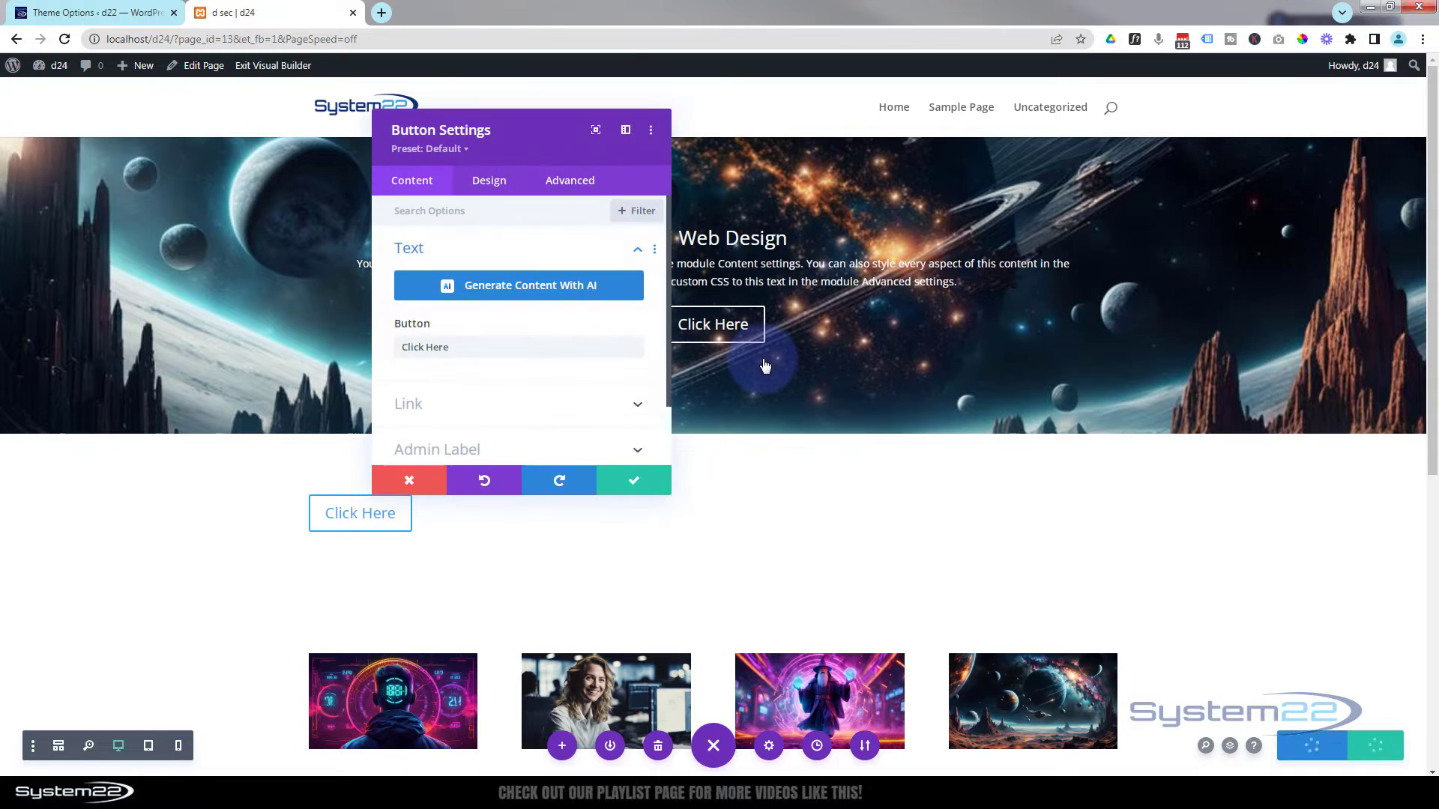
Set the new button's text to "Information!" and open its link settings.
{"action": "left_click", "coordinate": [452, 355]}
{"action": "left_click_drag", "start_coordinate": [459, 346], "coordinate": [297, 346]}
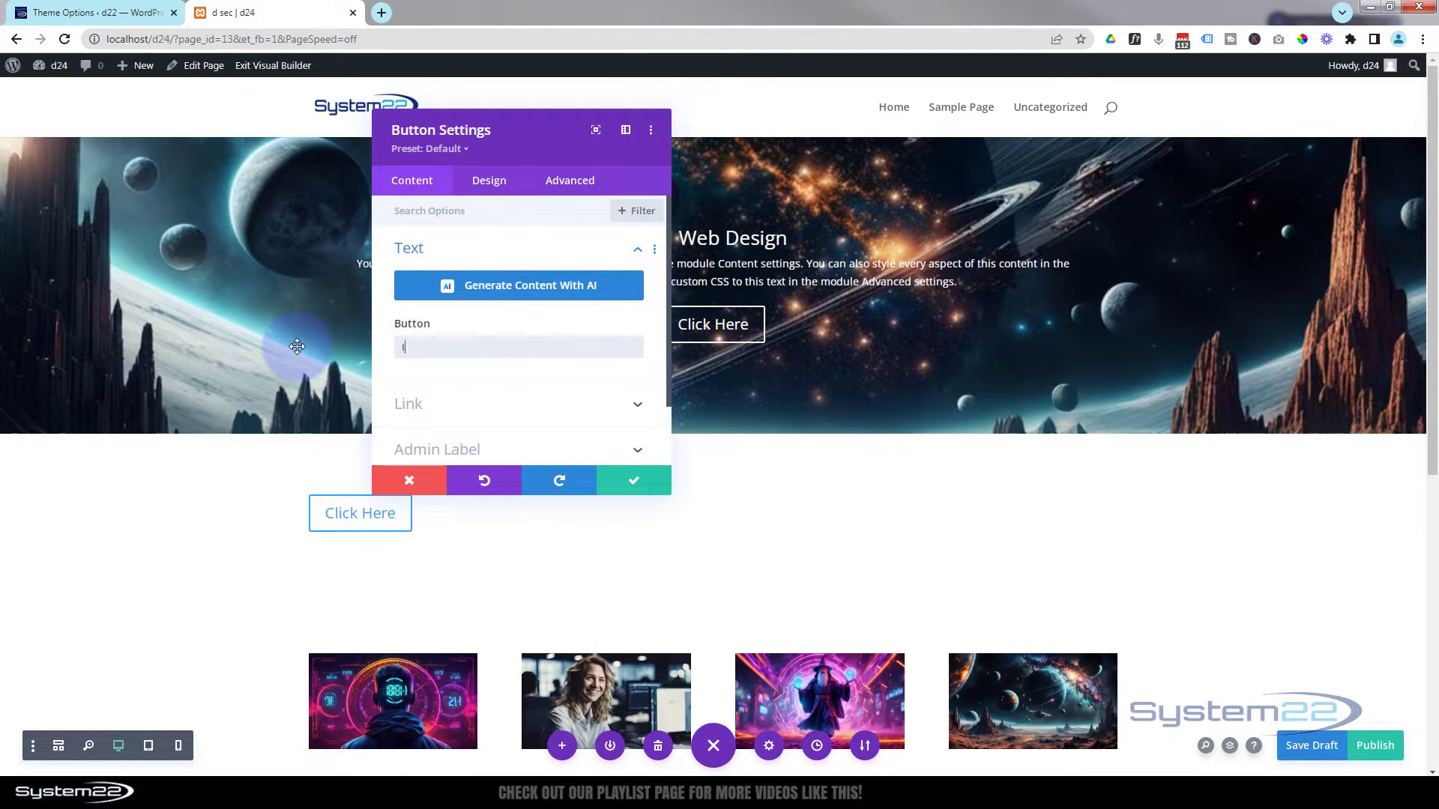
{"action": "type", "text": "Information!"}
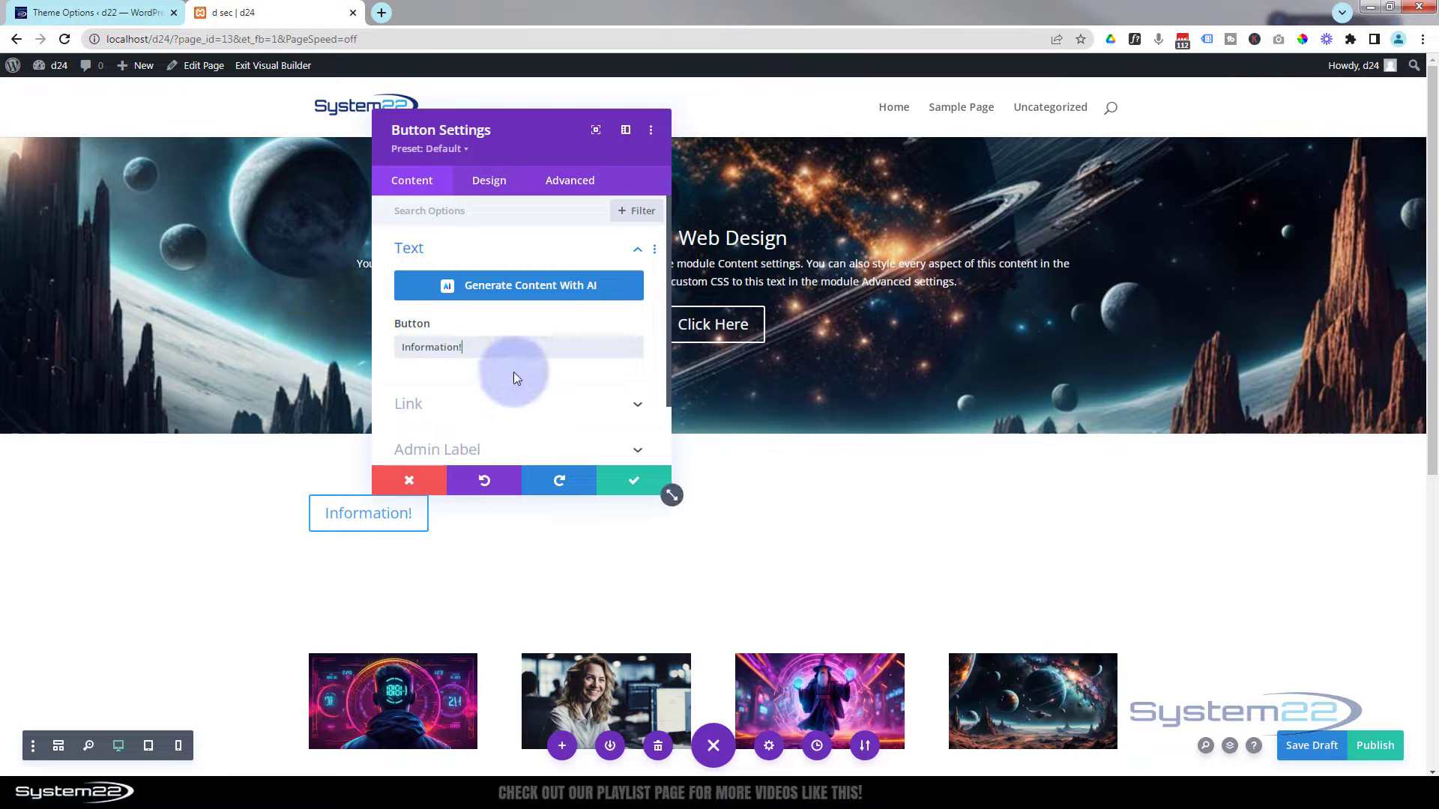
{"action": "left_click", "coordinate": [508, 403]}
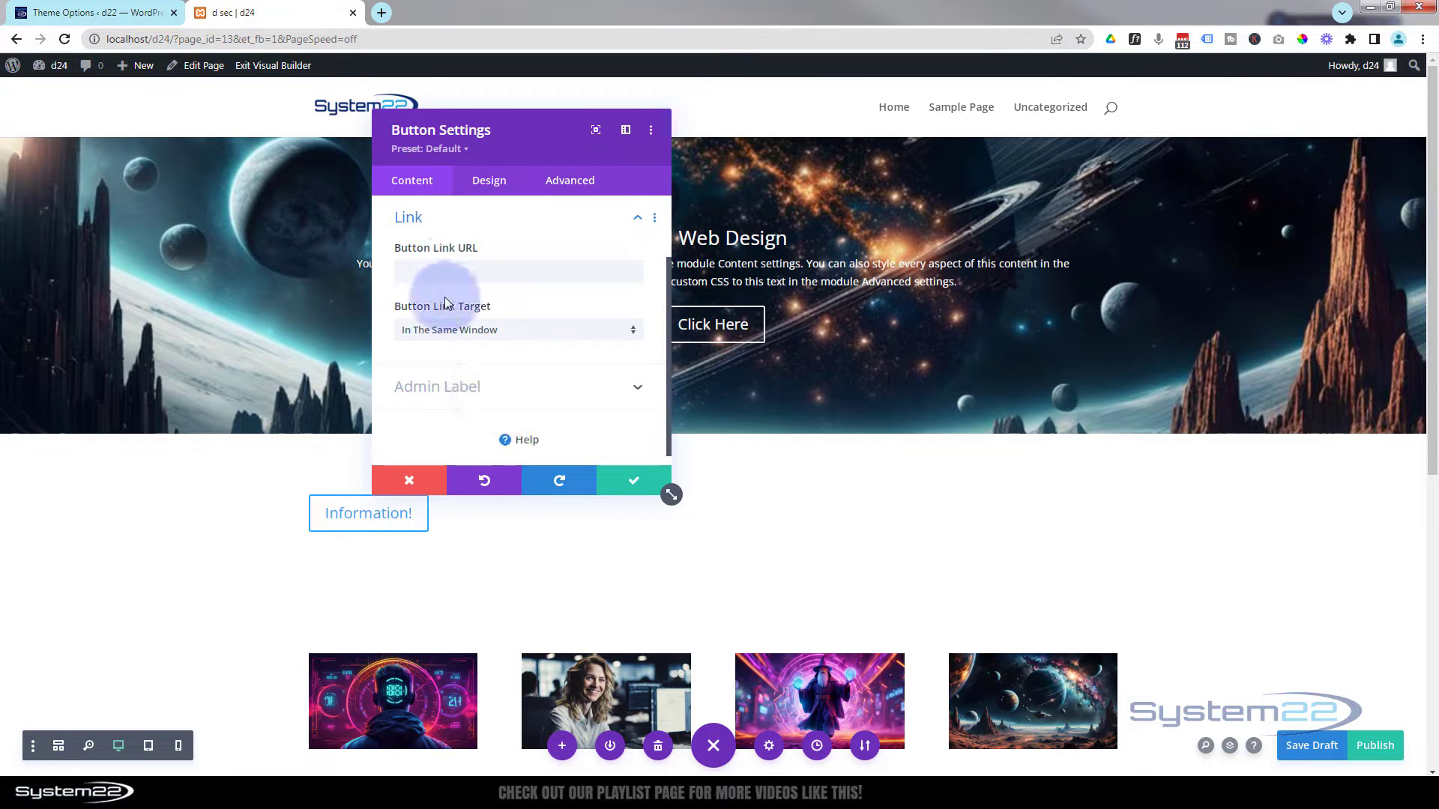
{"action": "left_click", "coordinate": [425, 274]}
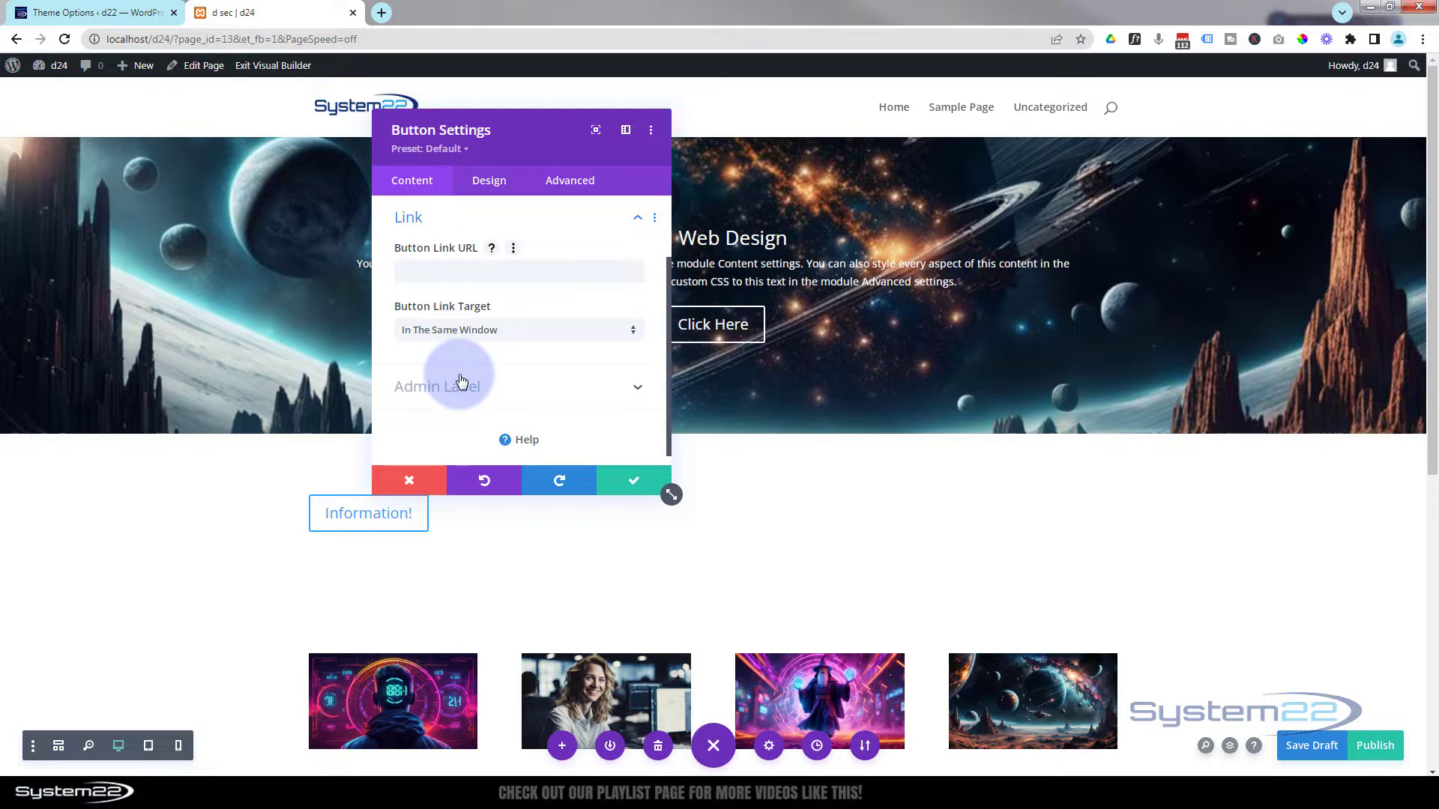
Move the button settings window clear of the new button and set the button alignment to center.
{"action": "left_click", "coordinate": [487, 181]}
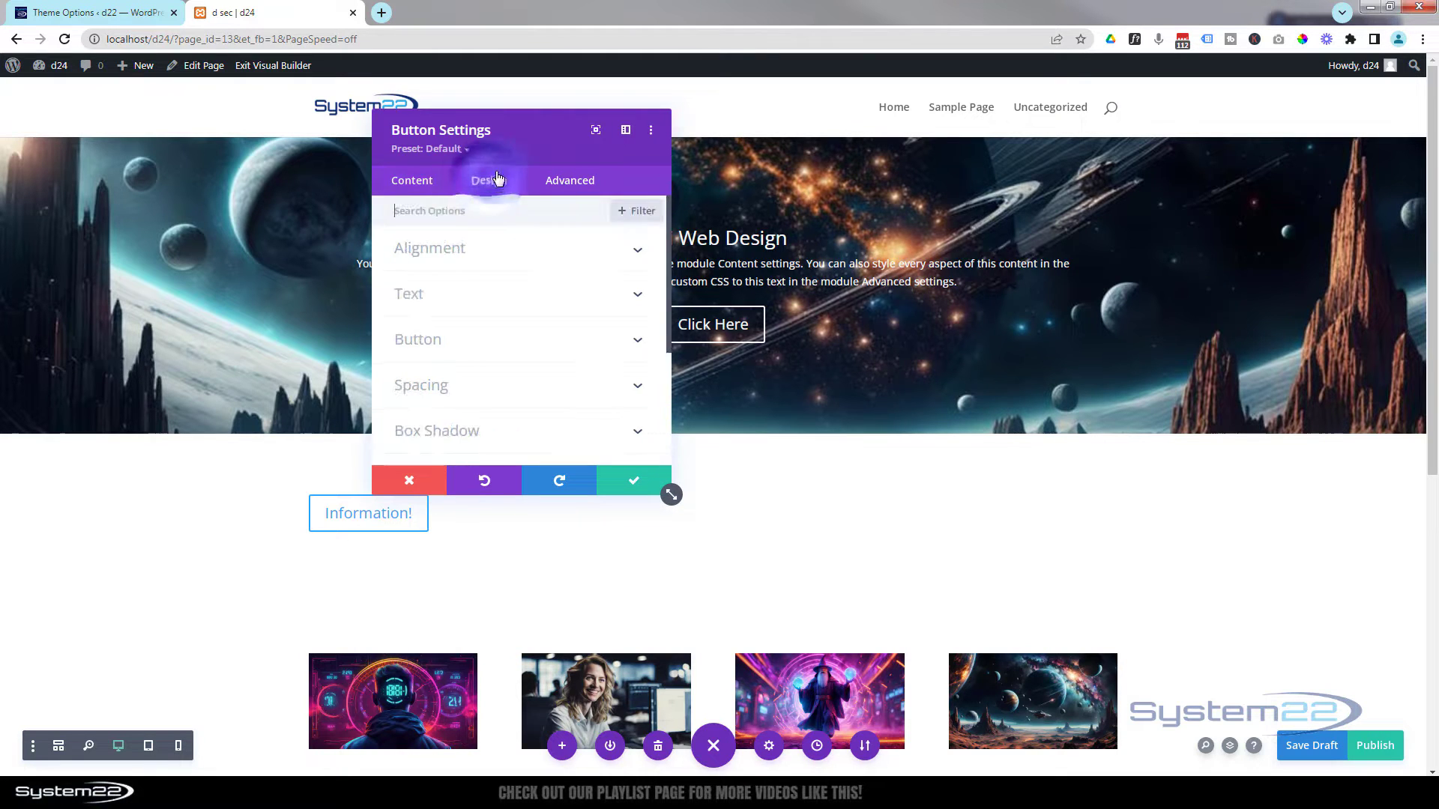
{"action": "left_click_drag", "start_coordinate": [537, 156], "coordinate": [1257, 218]}
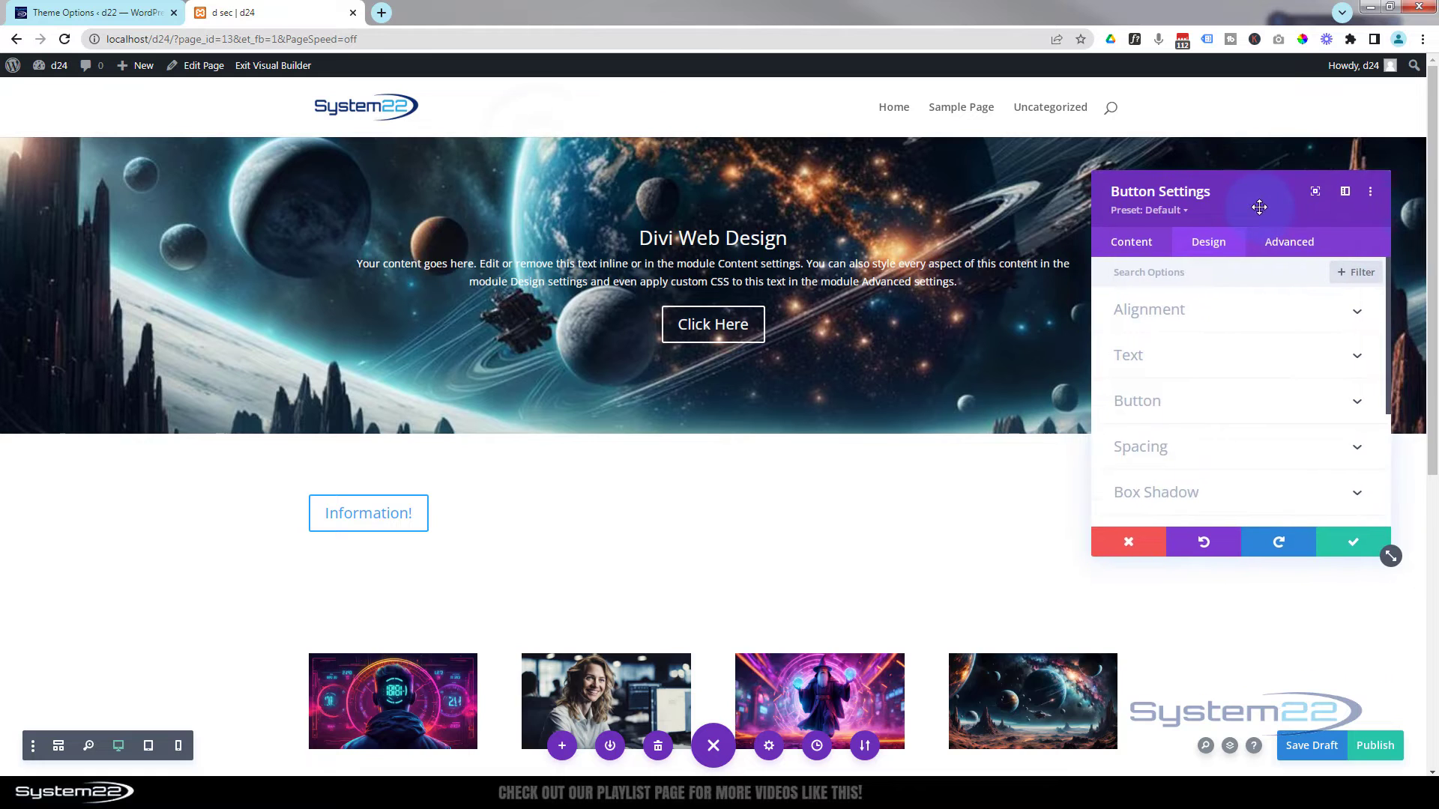
{"action": "left_click", "coordinate": [1184, 330]}
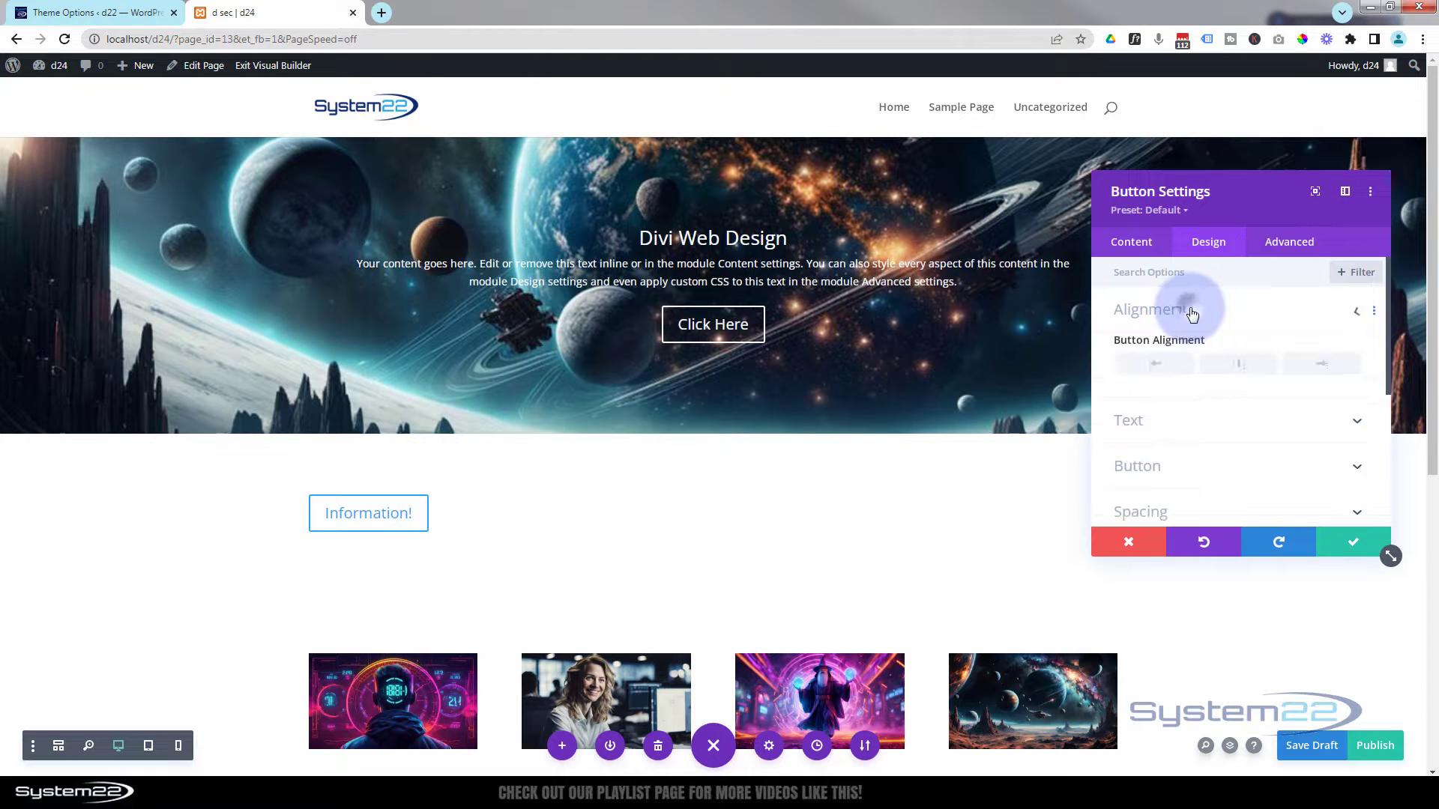
{"action": "left_click", "coordinate": [1233, 365]}
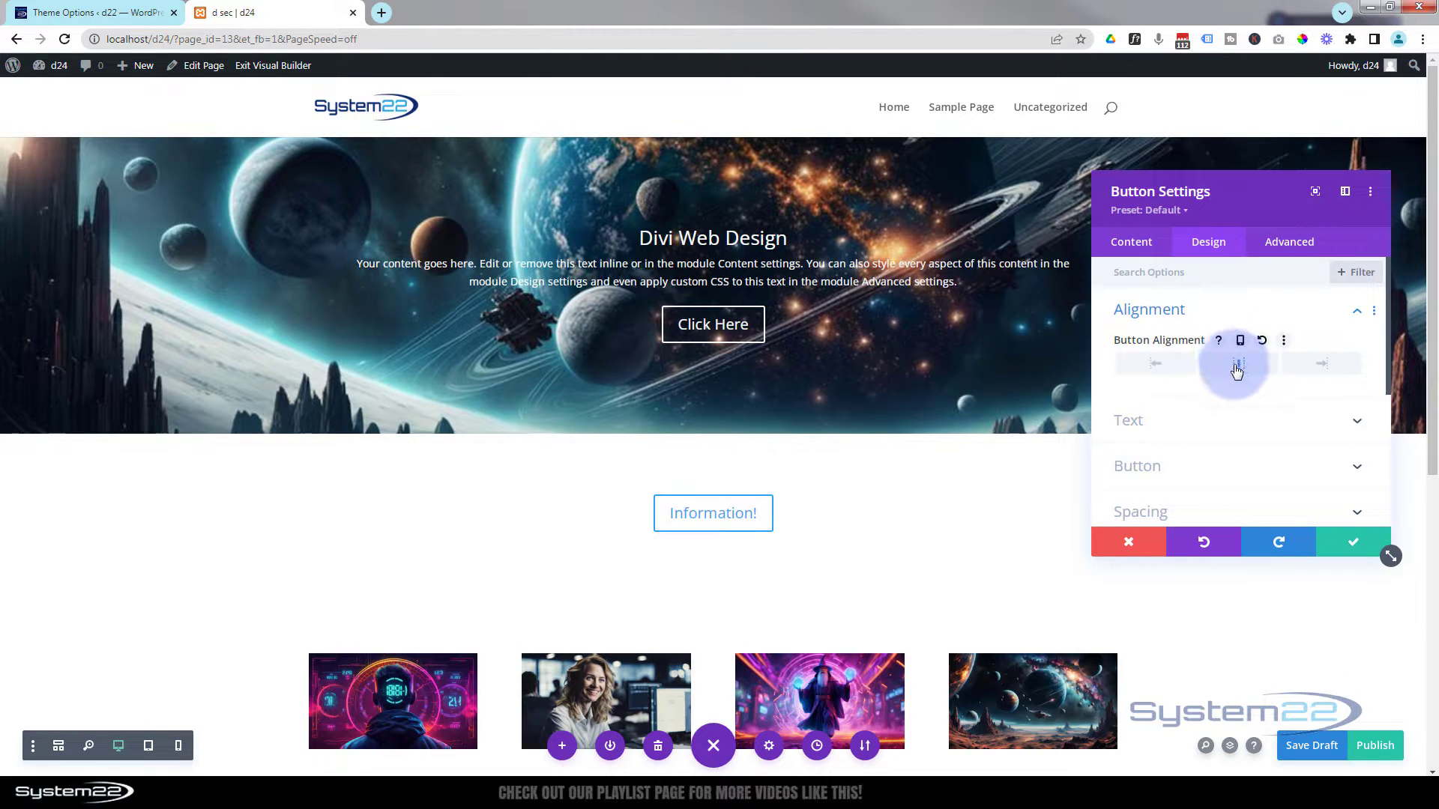
Enable custom styles for the Information! button and set its text color to white (#ffffff).
{"action": "scroll", "coordinate": [1222, 431], "scroll_direction": "down", "scroll_amount": 1}
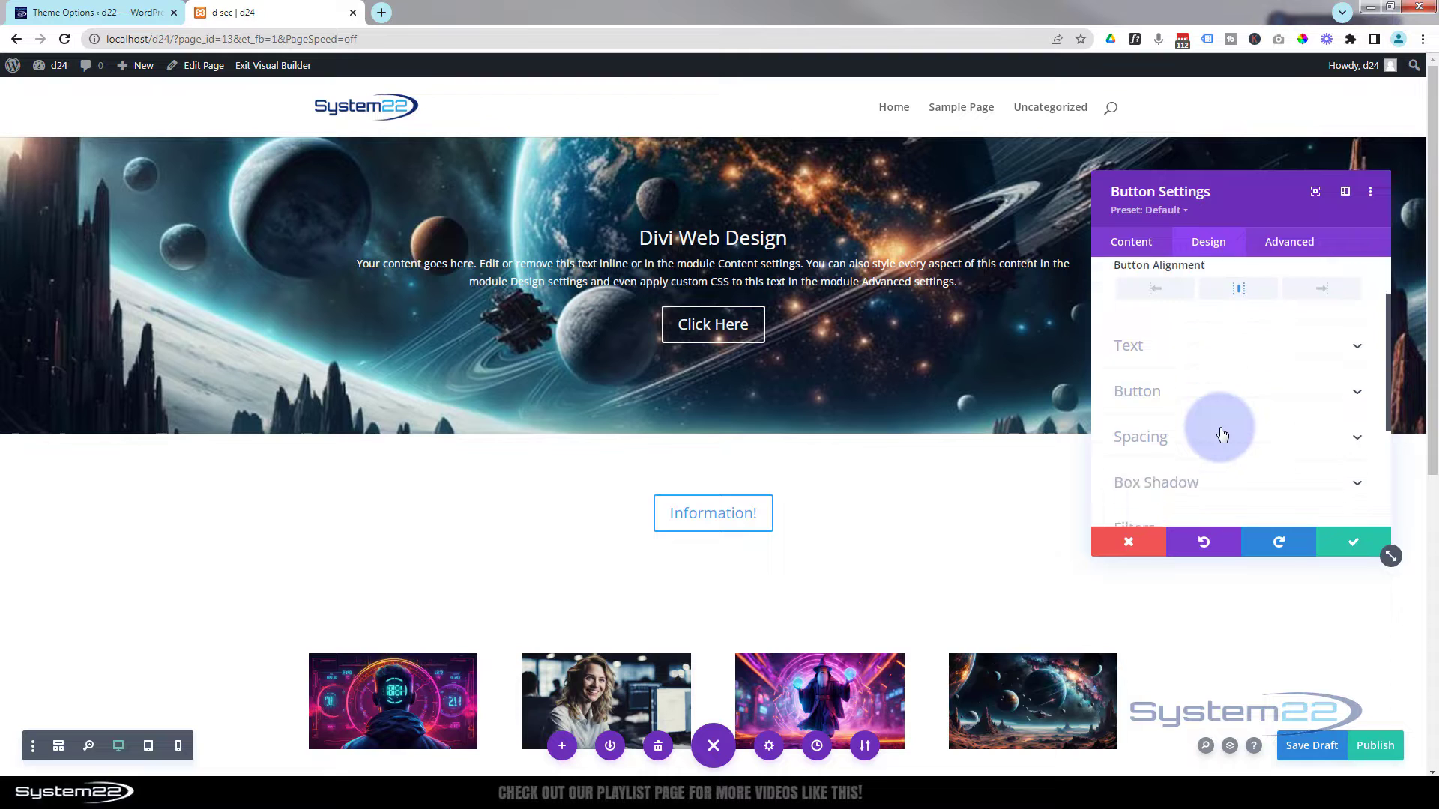
{"action": "left_click", "coordinate": [1234, 390]}
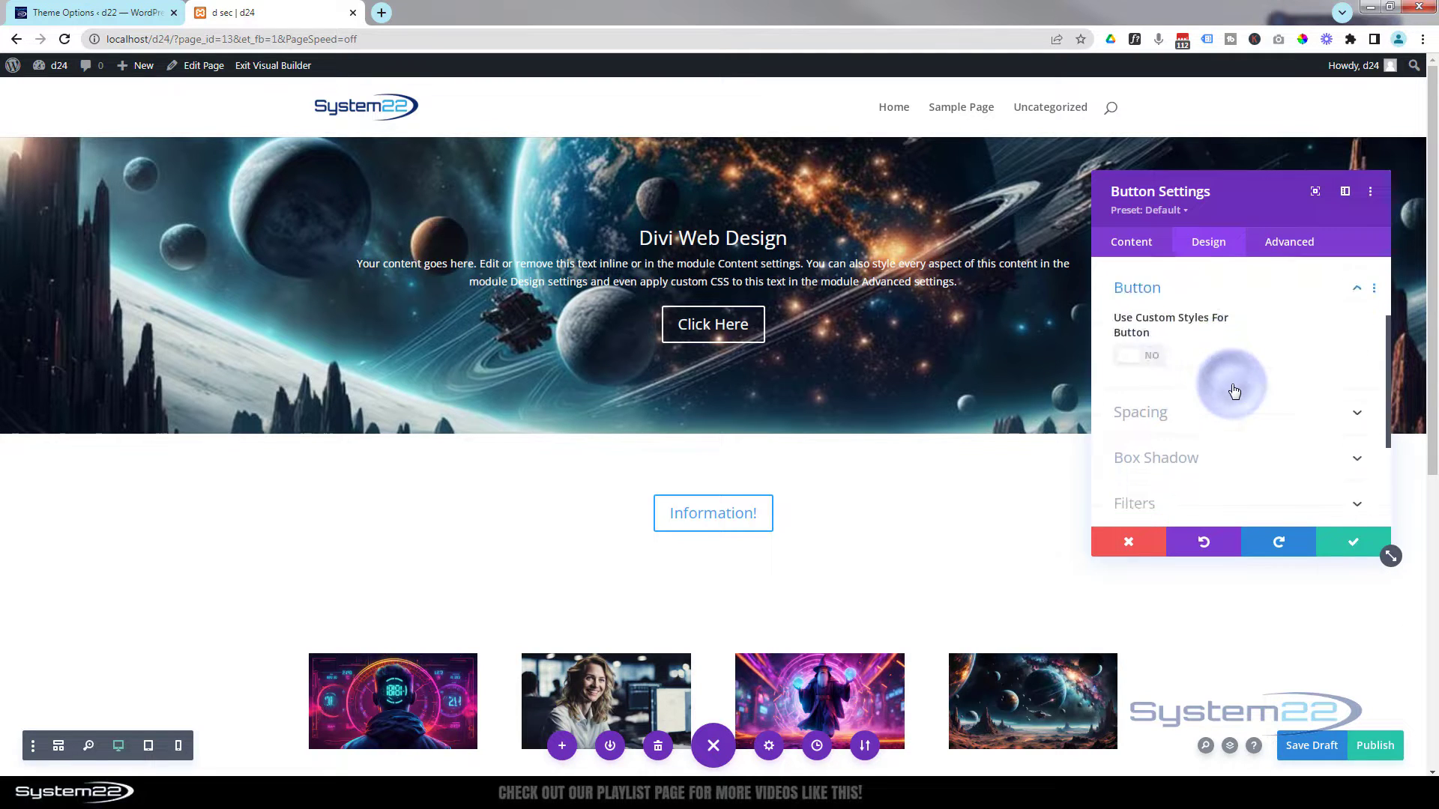
{"action": "left_click", "coordinate": [1154, 350]}
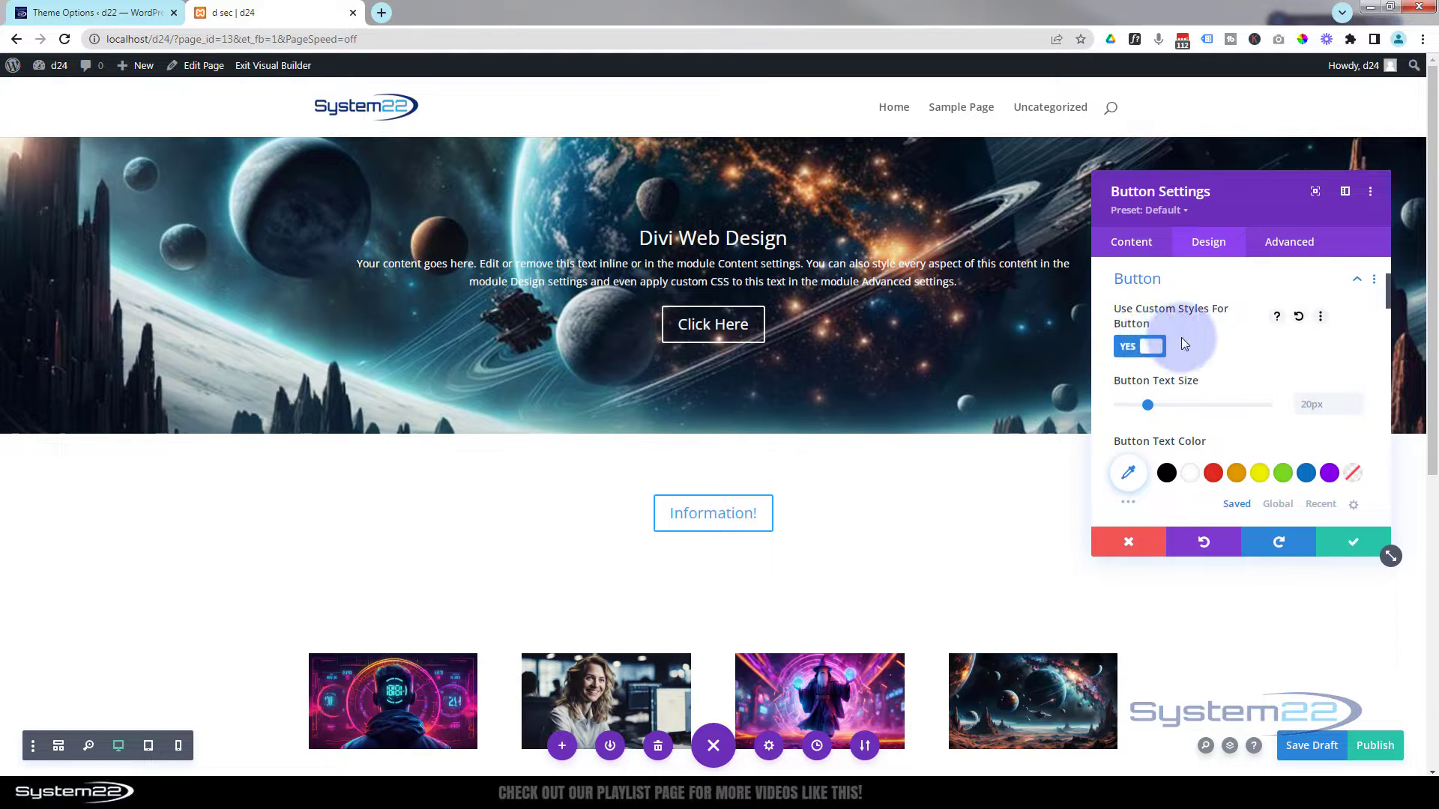
{"action": "scroll", "coordinate": [1184, 337], "scroll_direction": "down", "scroll_amount": 2}
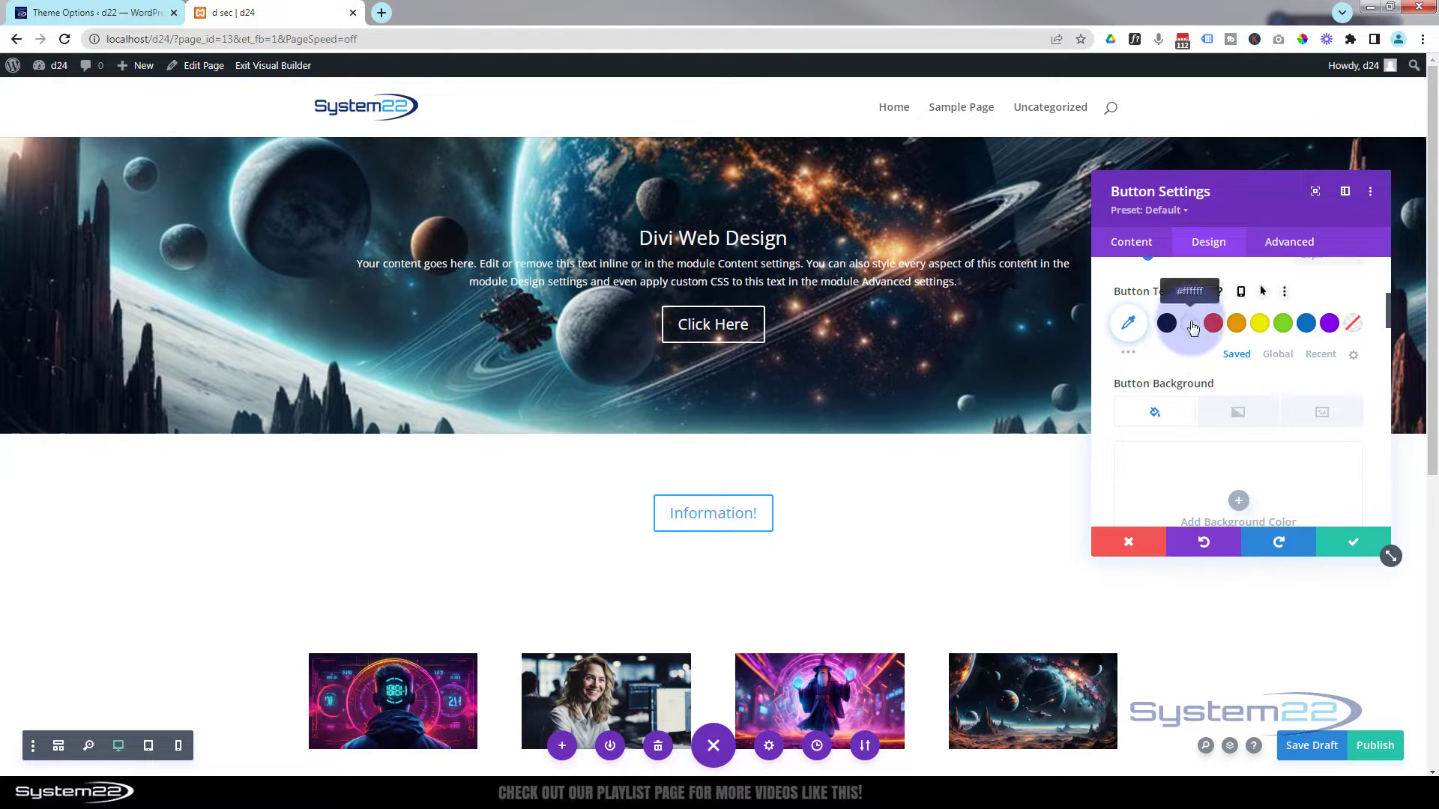
{"action": "left_click", "coordinate": [1193, 327]}
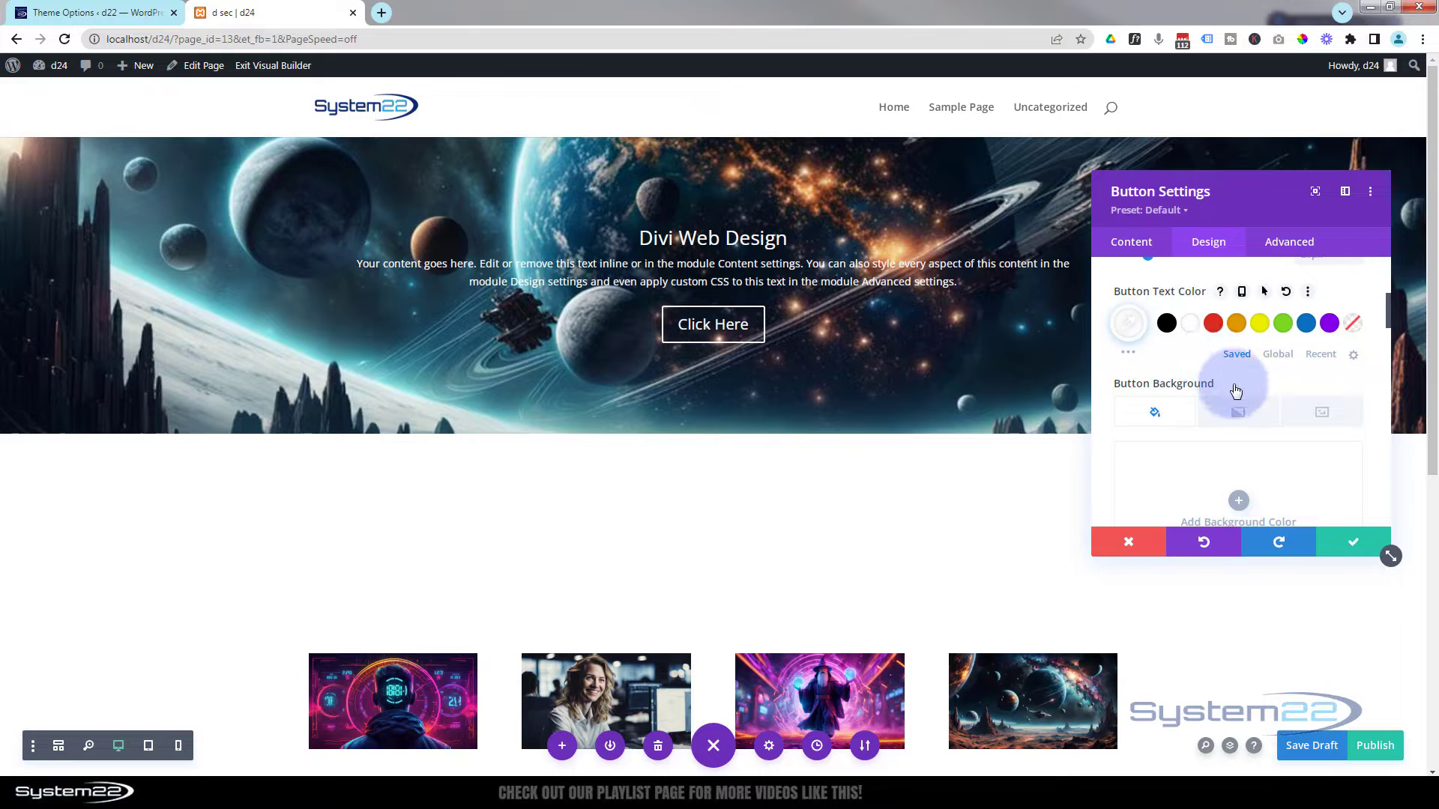
Set the button's background to red (#e02b20) and its hover-state background to blue.
{"action": "scroll", "coordinate": [1229, 382], "scroll_direction": "down", "scroll_amount": 2}
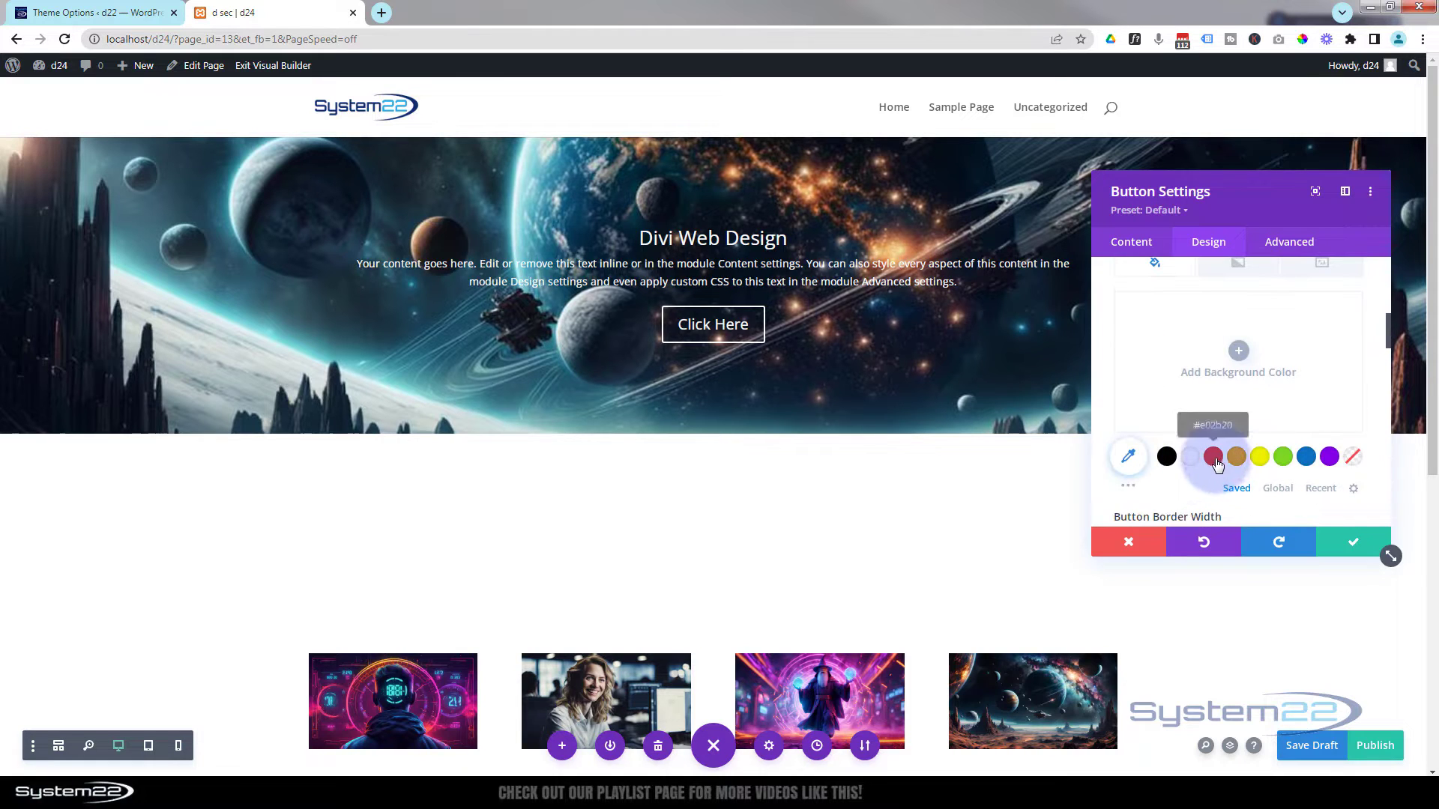
{"action": "left_click", "coordinate": [1213, 458]}
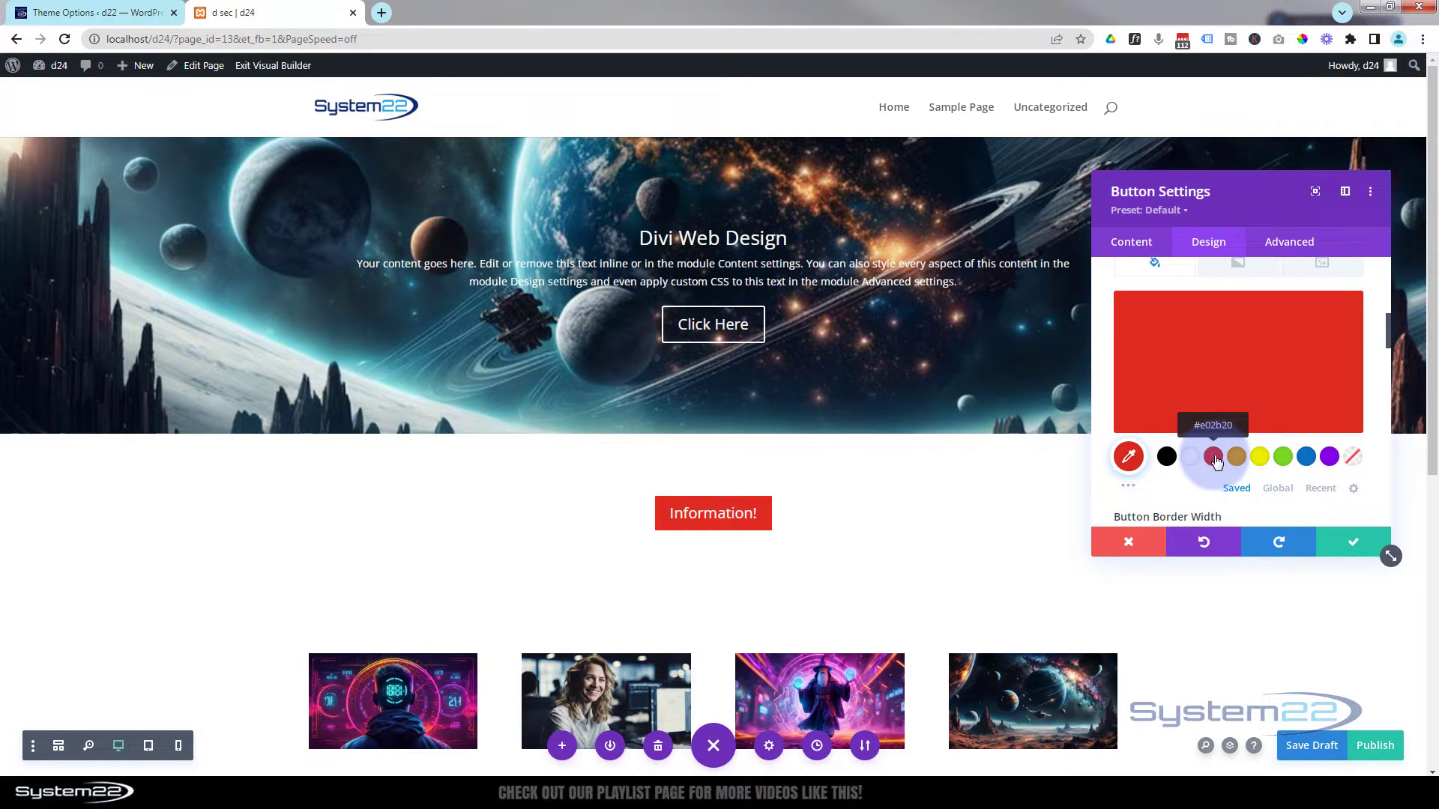
{"action": "scroll", "coordinate": [1210, 461], "scroll_direction": "up", "scroll_amount": 1}
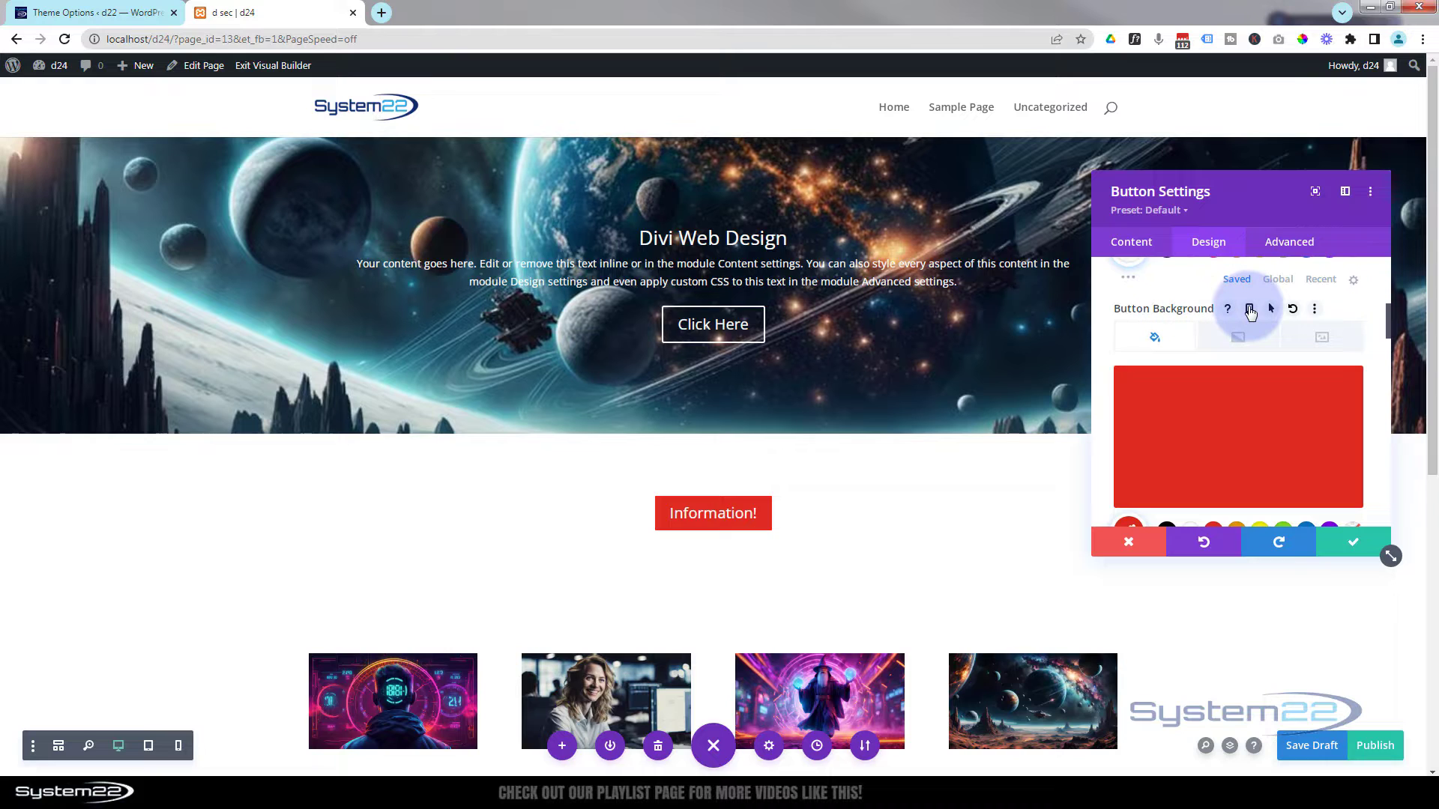
{"action": "left_click", "coordinate": [1272, 309]}
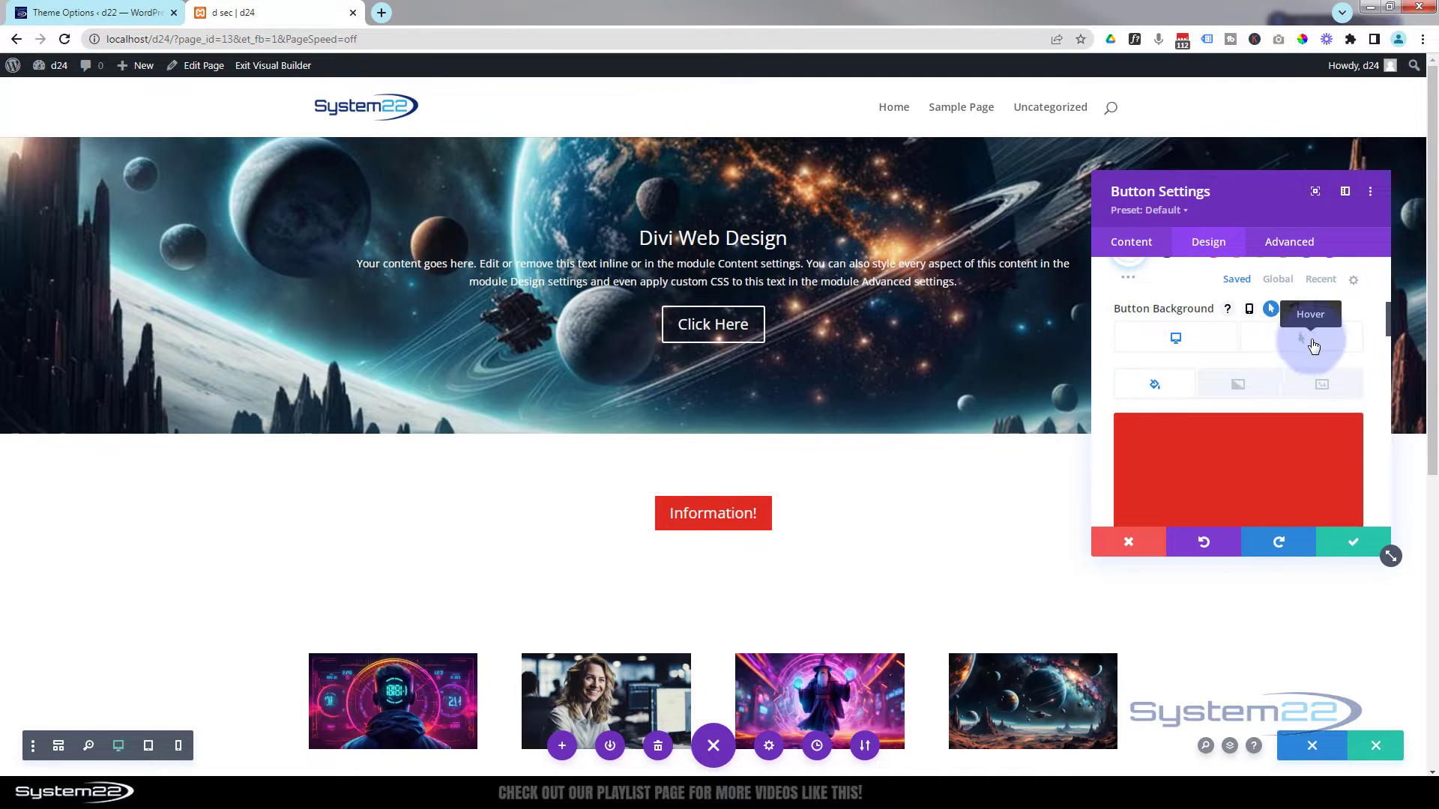
{"action": "left_click", "coordinate": [1313, 345]}
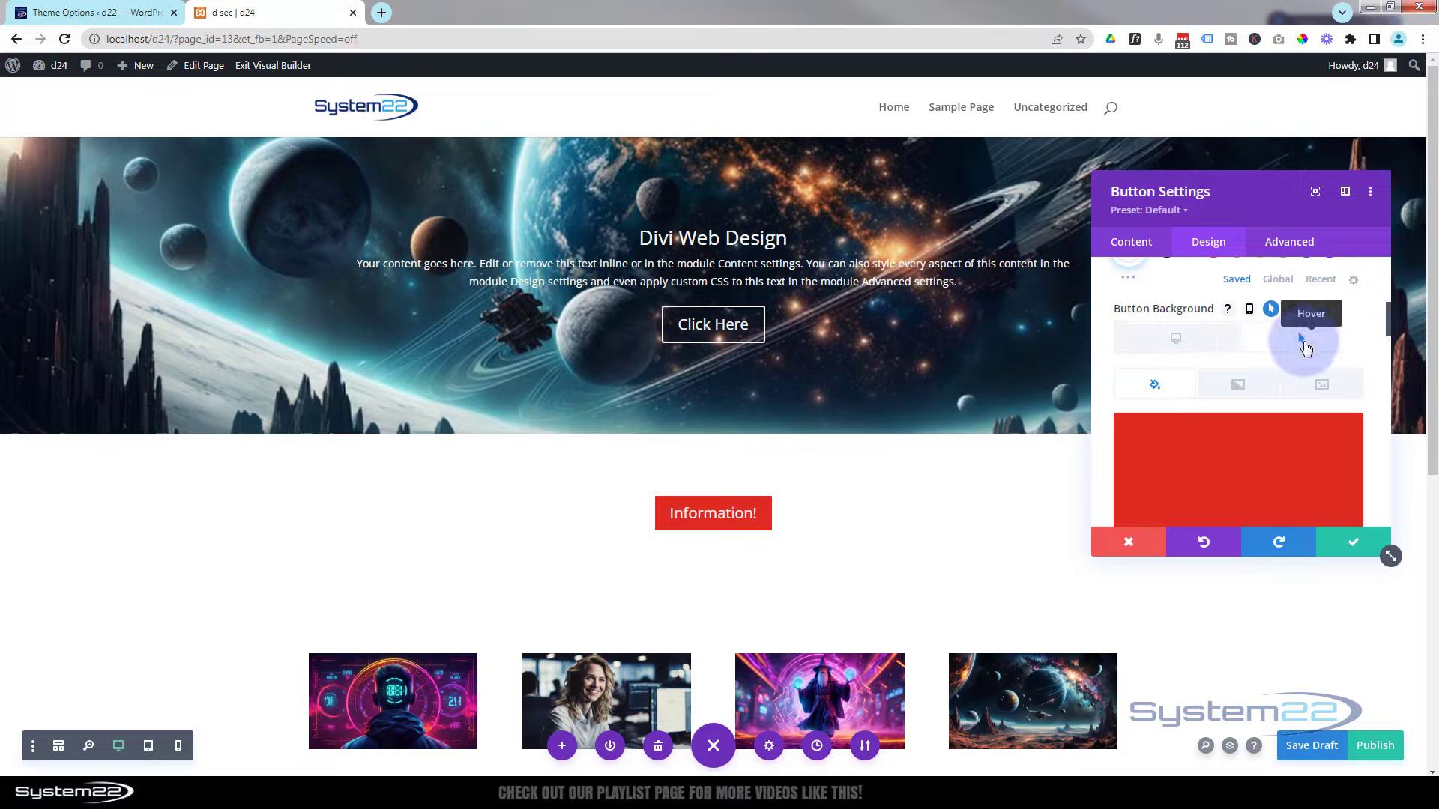
{"action": "scroll", "coordinate": [1291, 352], "scroll_direction": "down", "scroll_amount": 2}
{"action": "left_click", "coordinate": [1307, 504]}
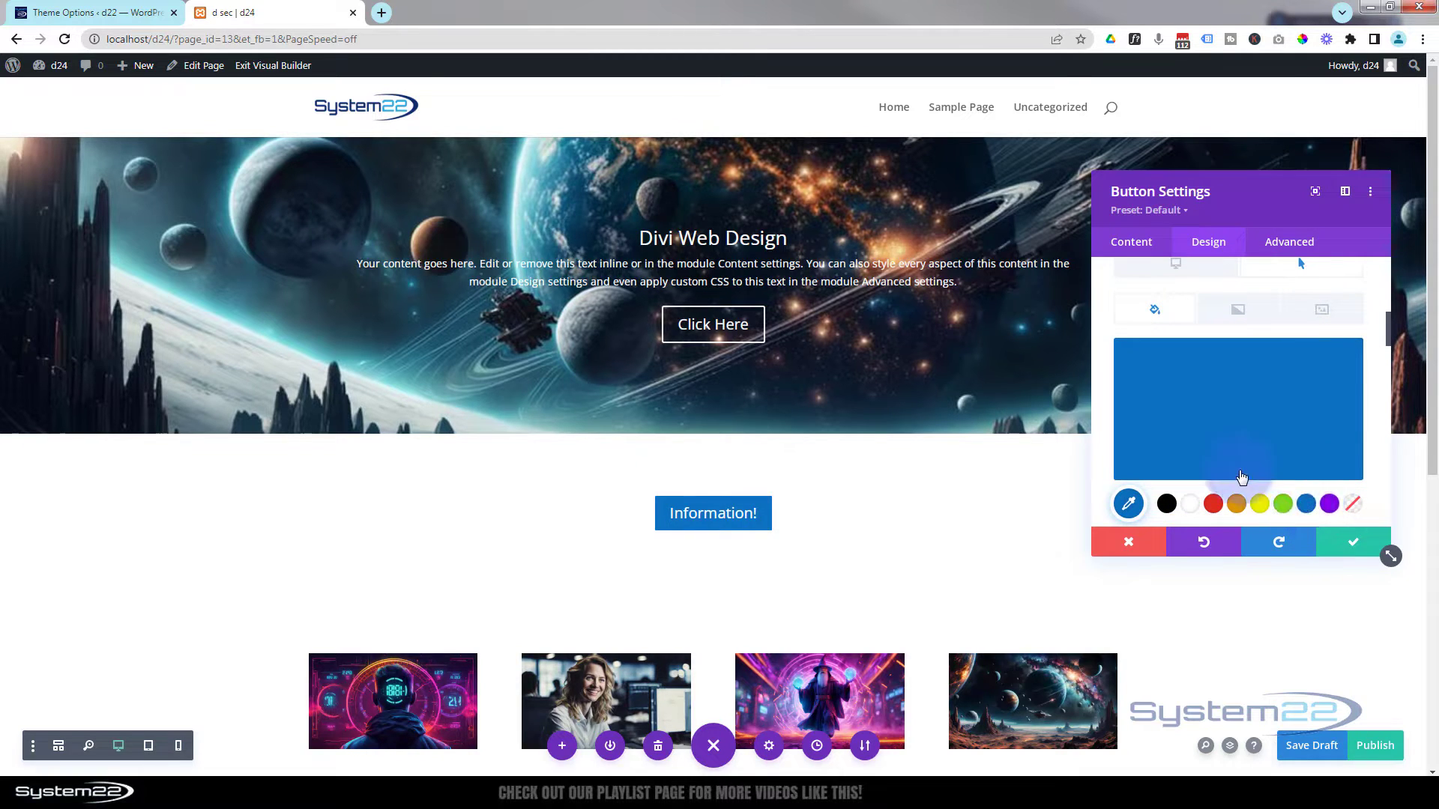
{"action": "left_click", "coordinate": [755, 489]}
{"action": "left_click", "coordinate": [730, 515]}
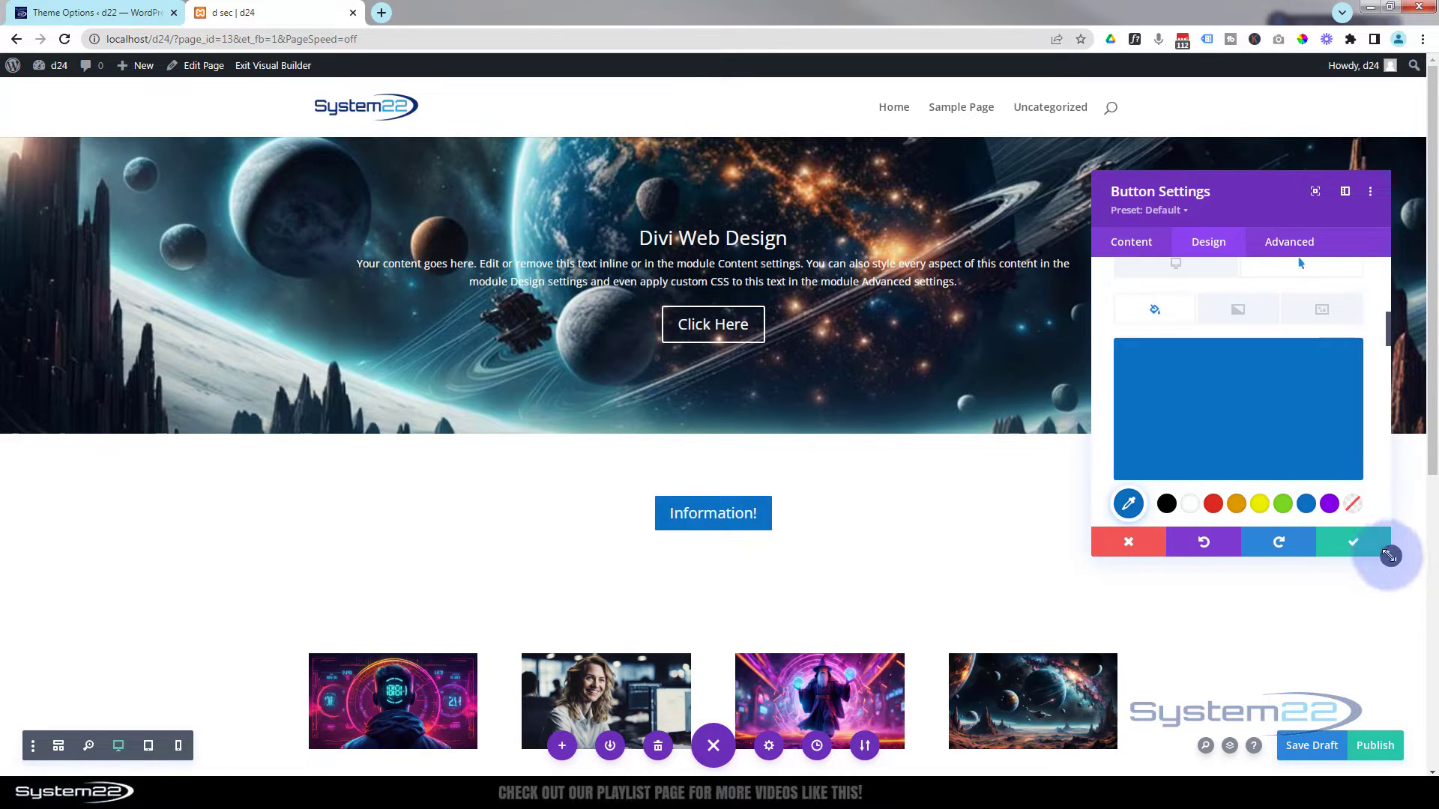
Enlarge the button settings window and turn off the button icon.
{"action": "left_click_drag", "start_coordinate": [1389, 555], "coordinate": [1408, 649]}
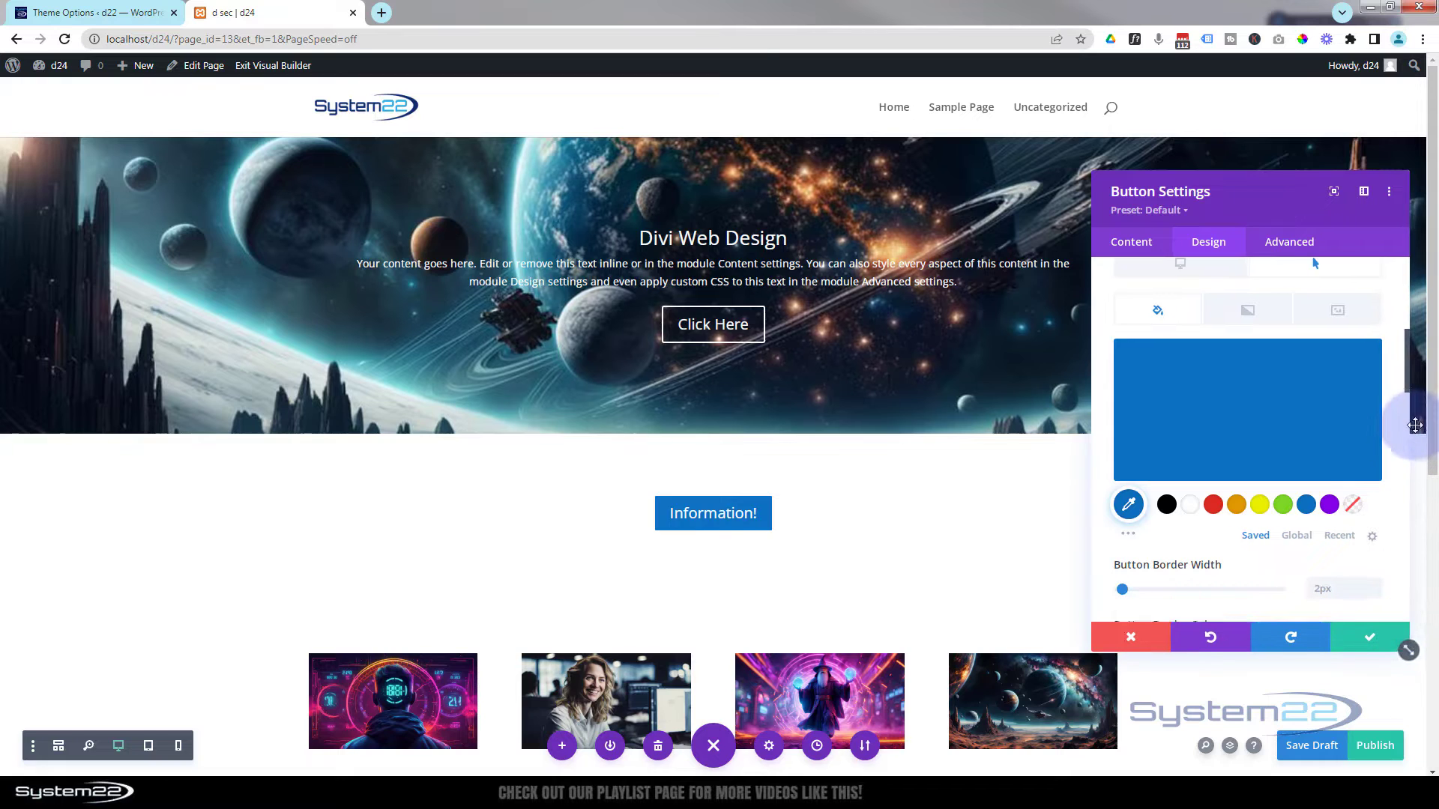
{"action": "scroll", "coordinate": [1408, 386], "scroll_direction": "down", "scroll_amount": 5}
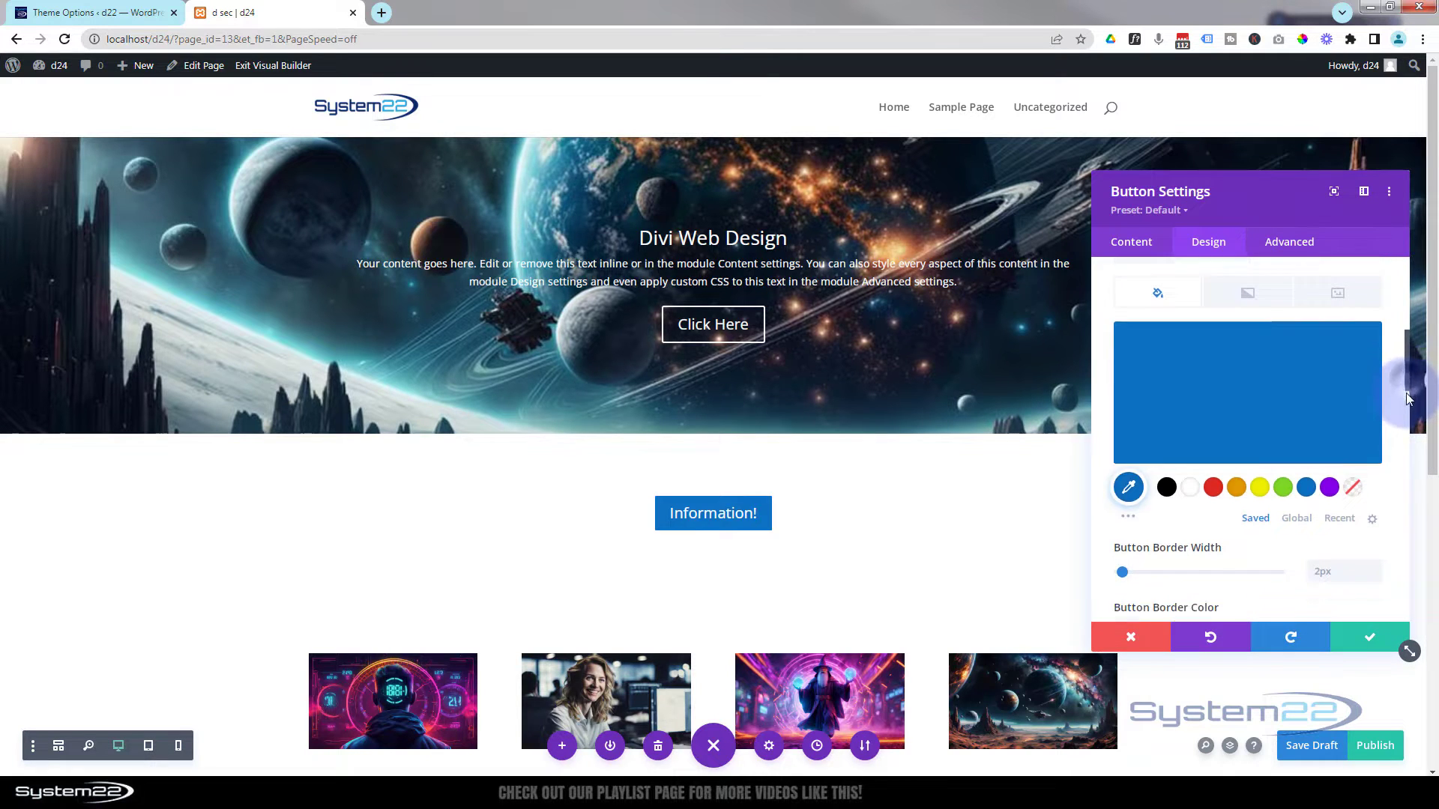
{"action": "left_click_drag", "start_coordinate": [1421, 482], "coordinate": [1427, 517]}
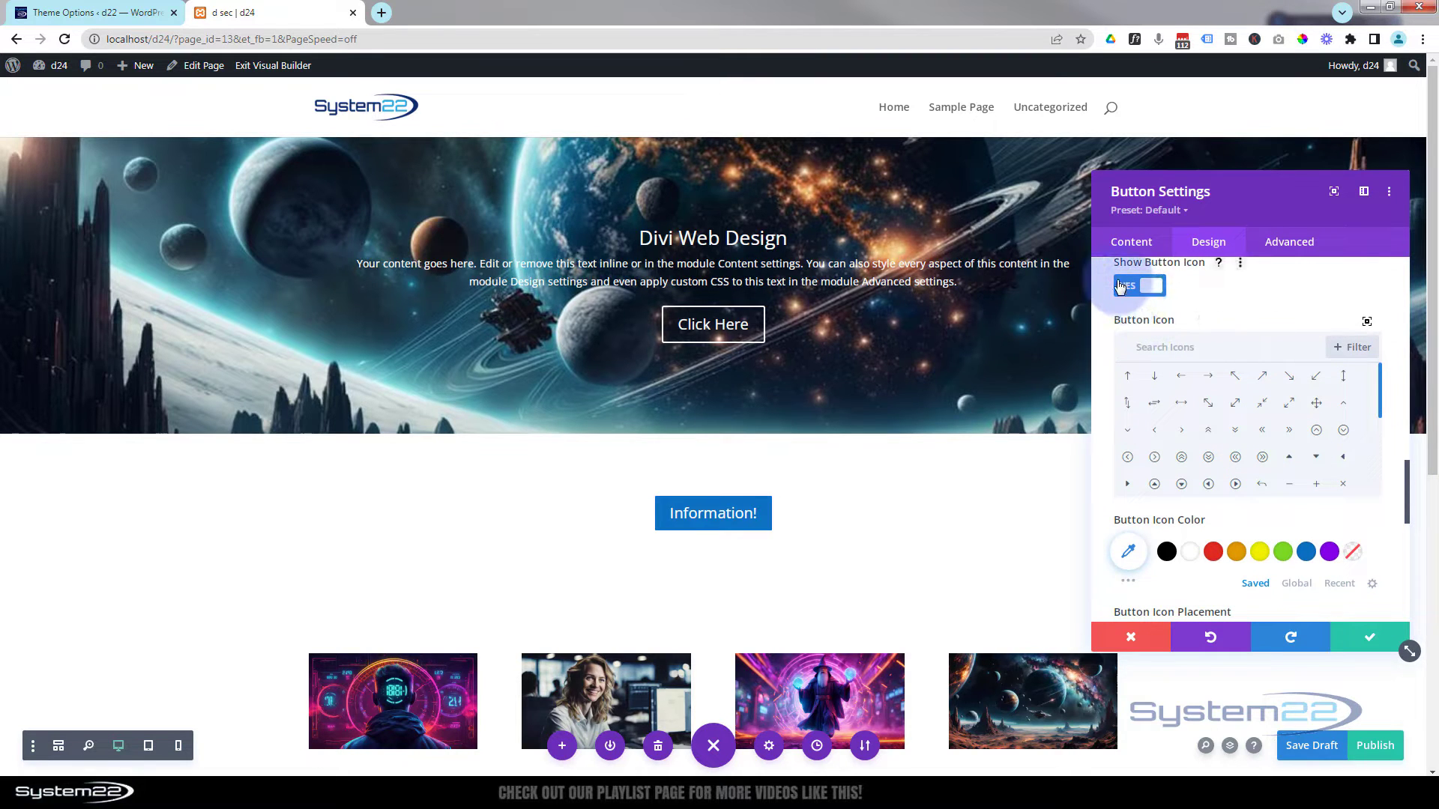
{"action": "left_click", "coordinate": [1137, 288]}
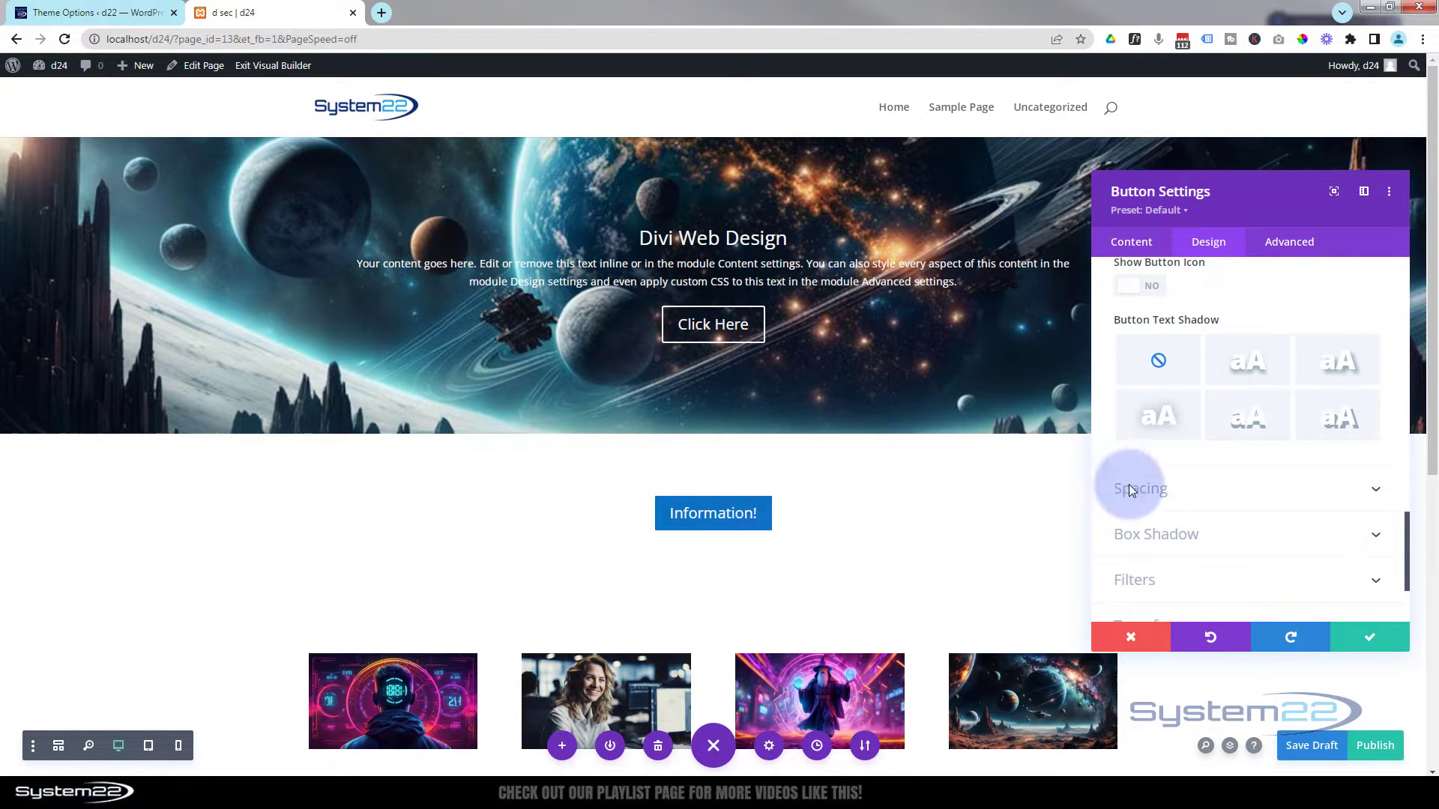
Set the button's border width to 0px, return the background setting to its desktop state, and save the button settings.
{"action": "scroll", "coordinate": [1265, 500], "scroll_direction": "up", "scroll_amount": 2}
{"action": "scroll", "coordinate": [1265, 501], "scroll_direction": "up", "scroll_amount": 8}
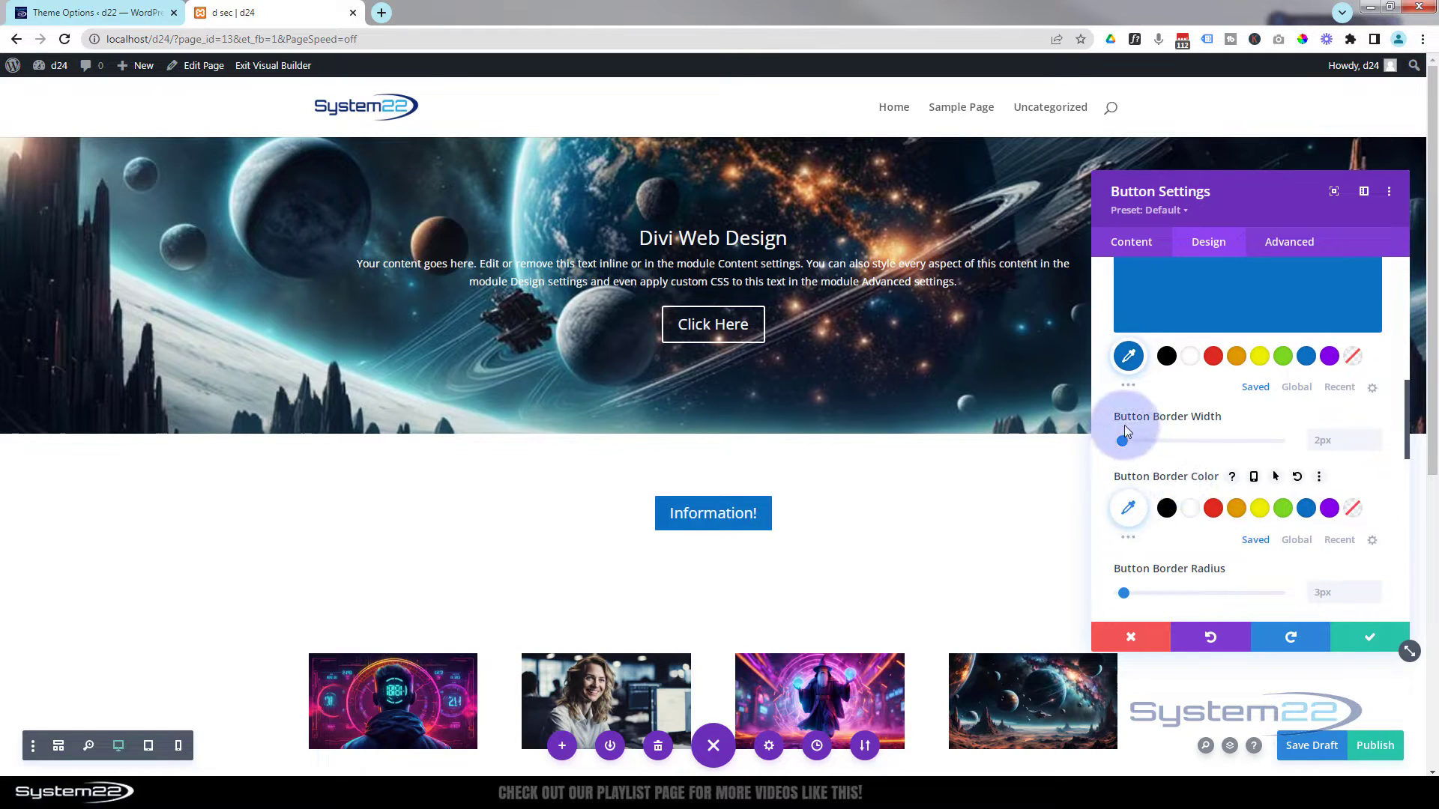
{"action": "left_click", "coordinate": [1375, 445]}
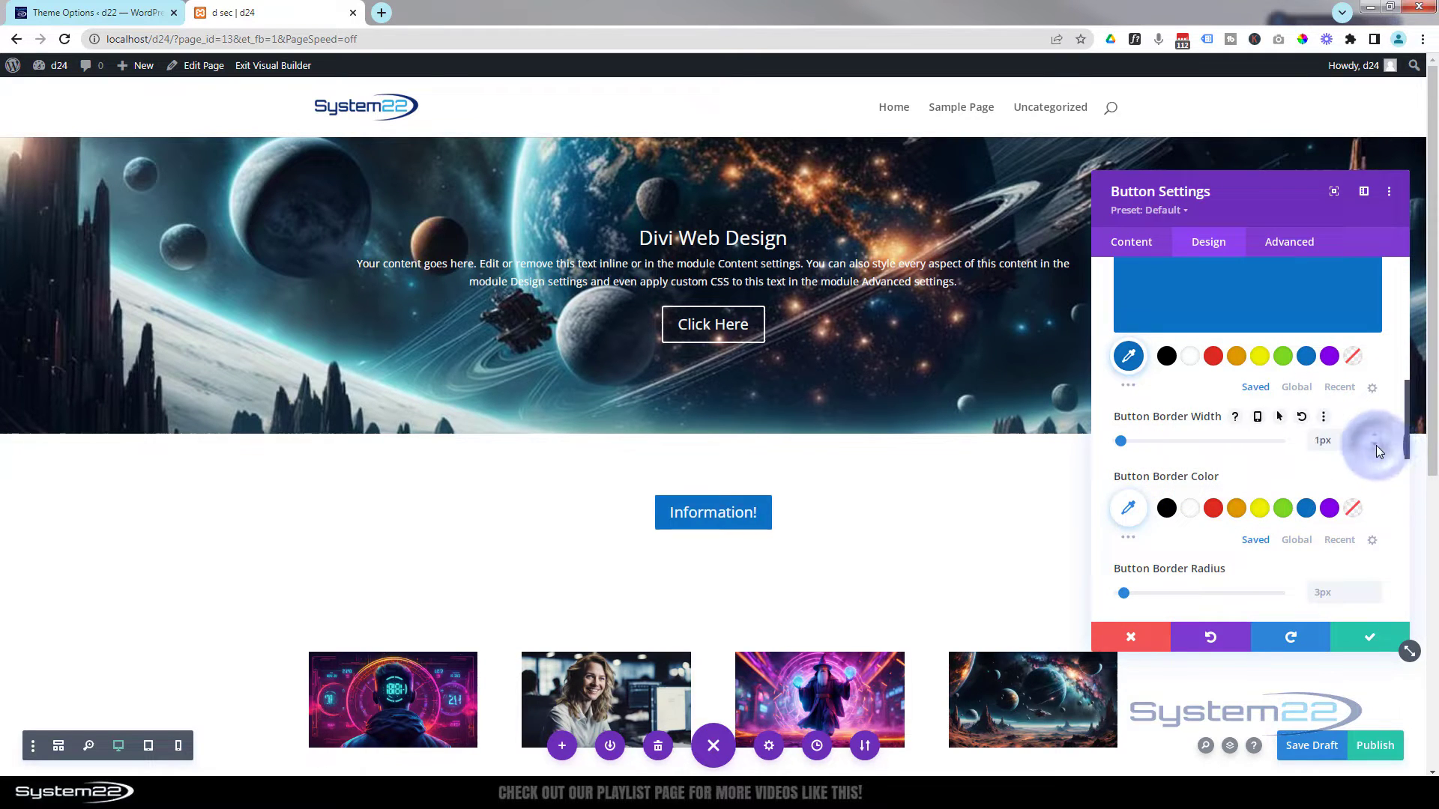
{"action": "left_click", "coordinate": [1375, 445]}
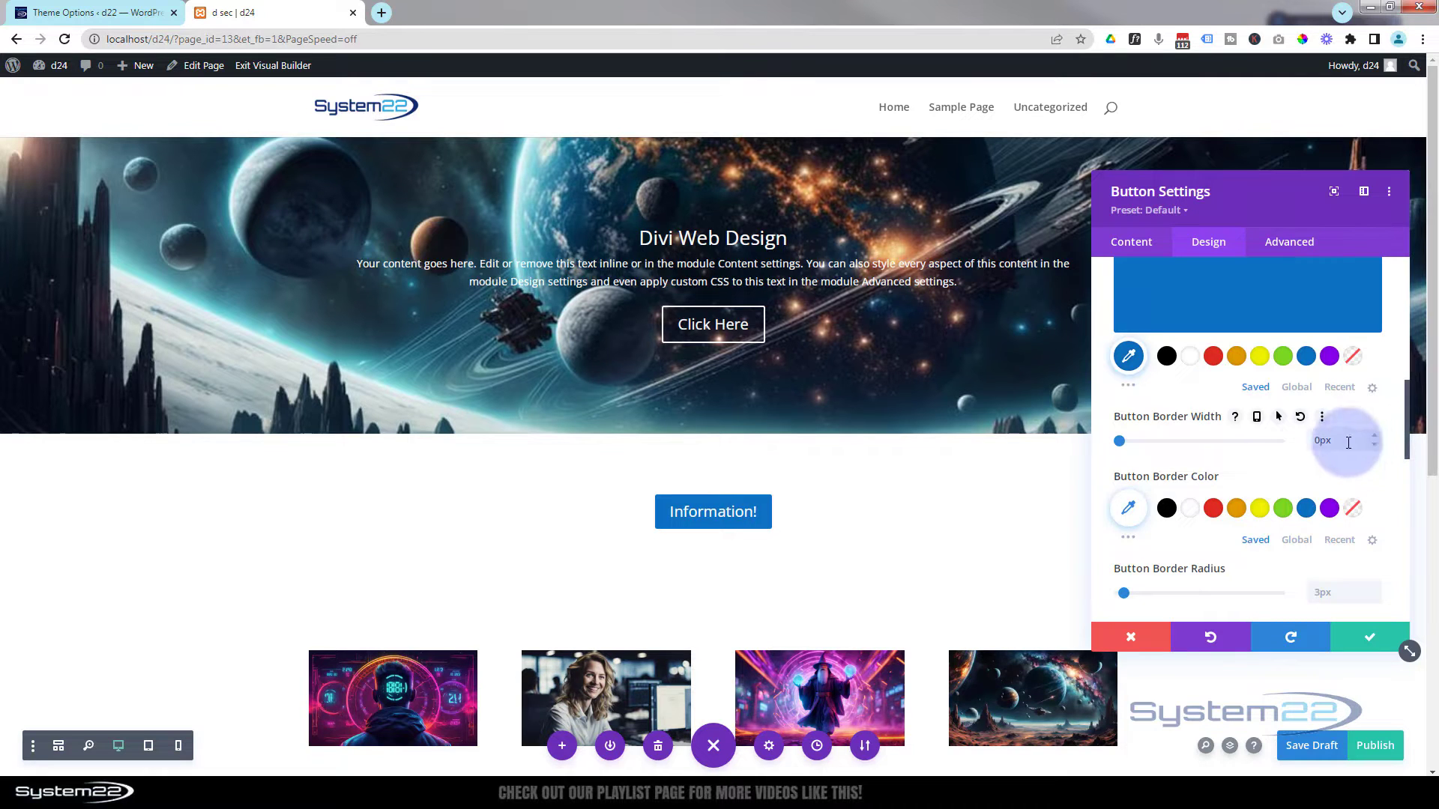
{"action": "scroll", "coordinate": [1319, 450], "scroll_direction": "up", "scroll_amount": 2}
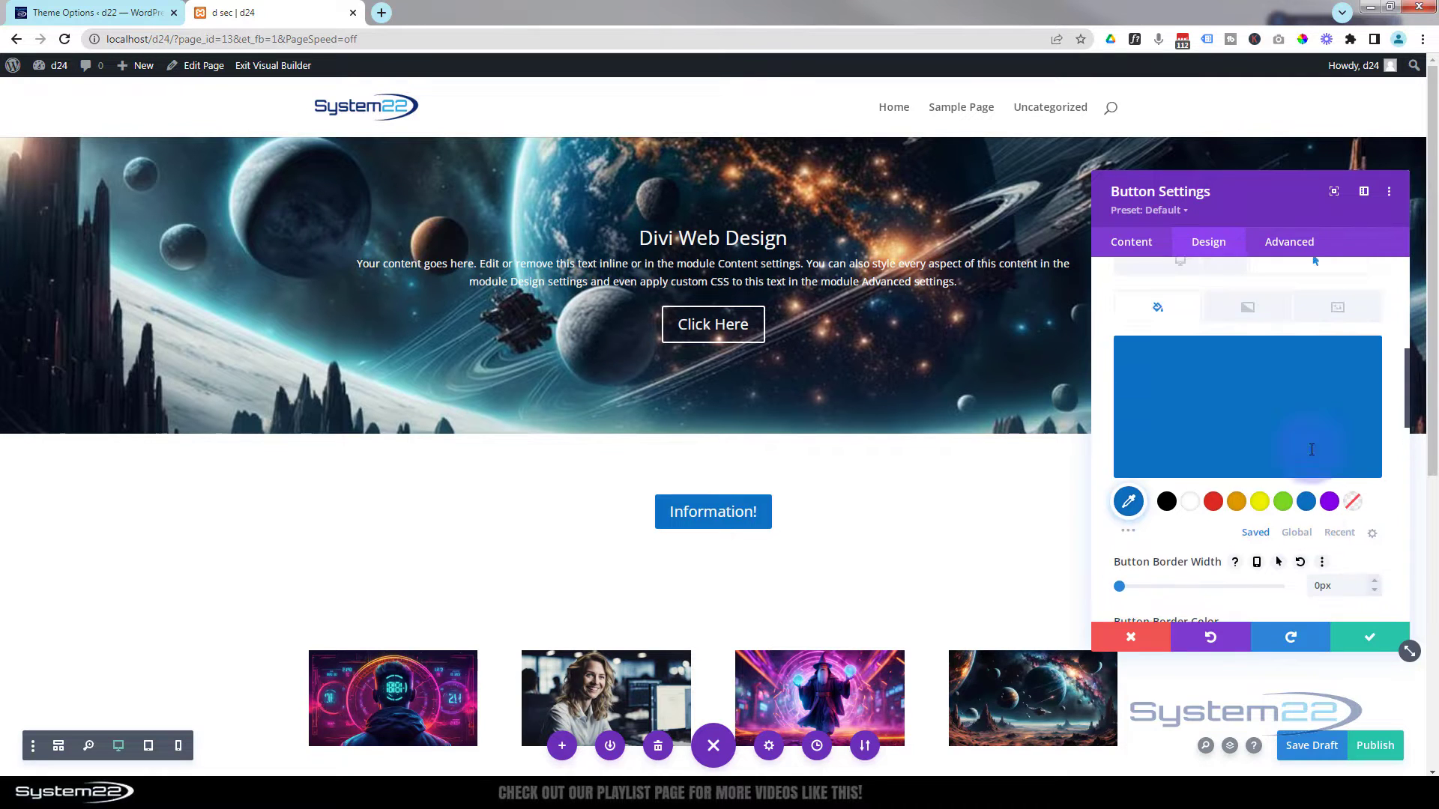
{"action": "left_click", "coordinate": [1171, 269]}
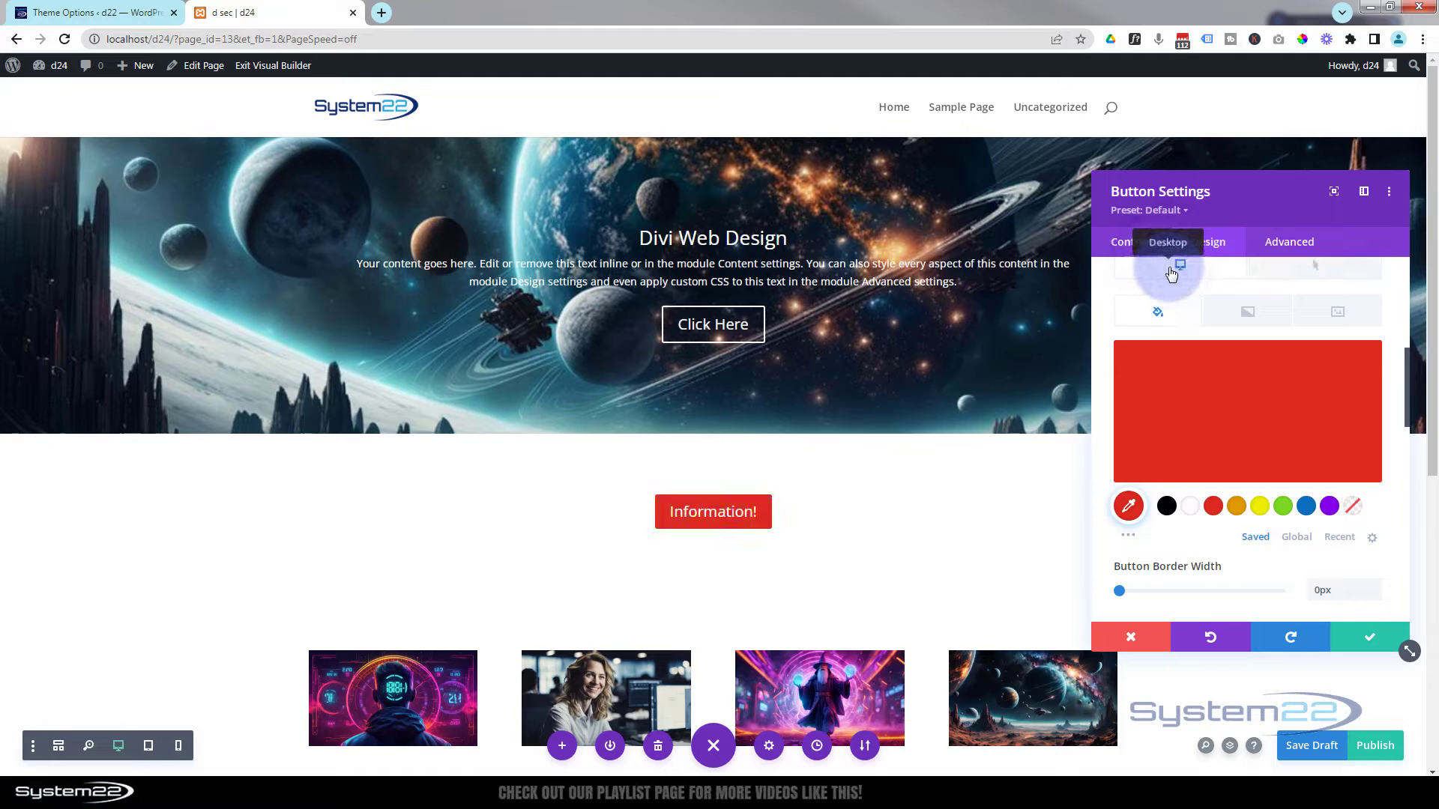
{"action": "left_click", "coordinate": [1370, 637]}
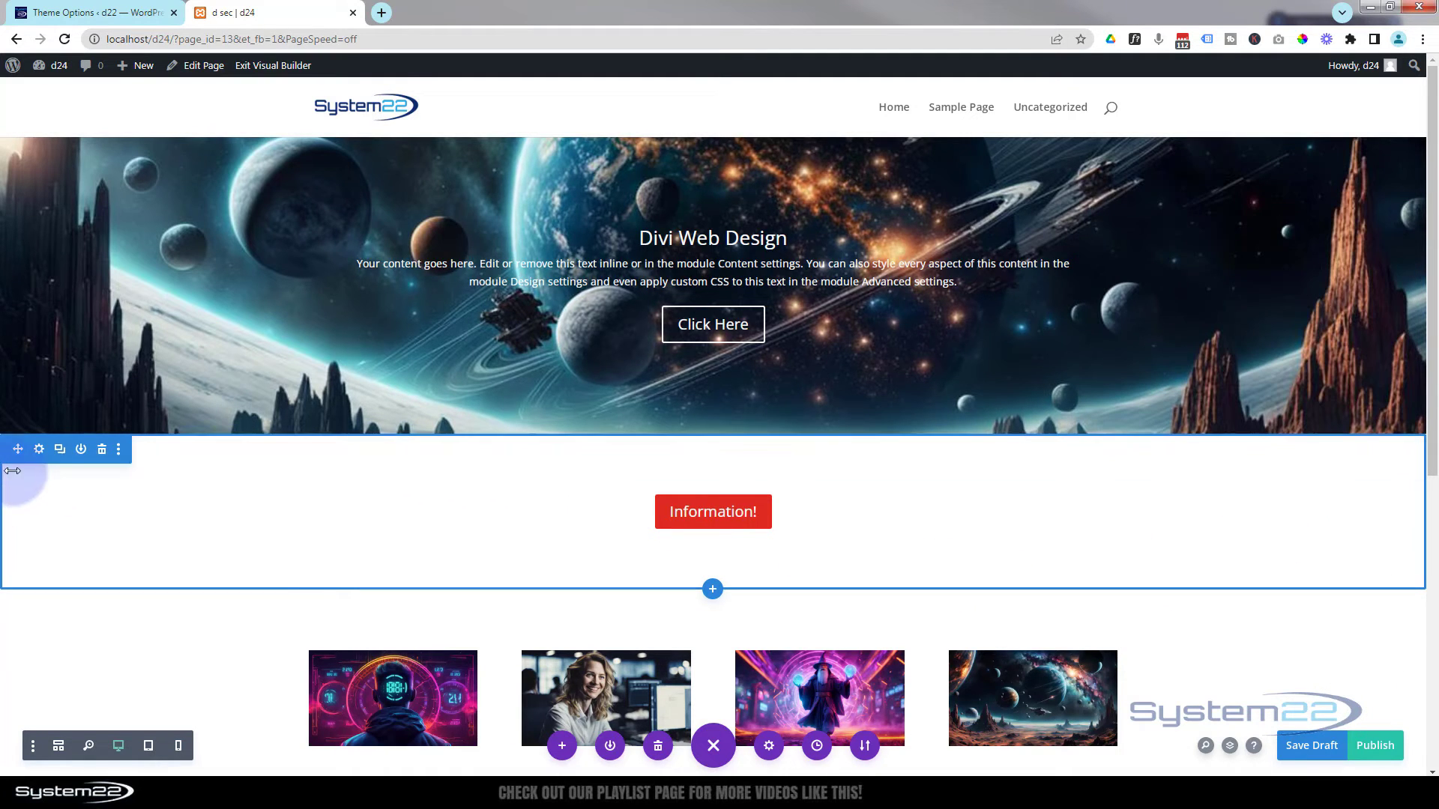
Set the background of the section containing the Information! button to dark grey from the extended color palette.
{"action": "left_click", "coordinate": [40, 451]}
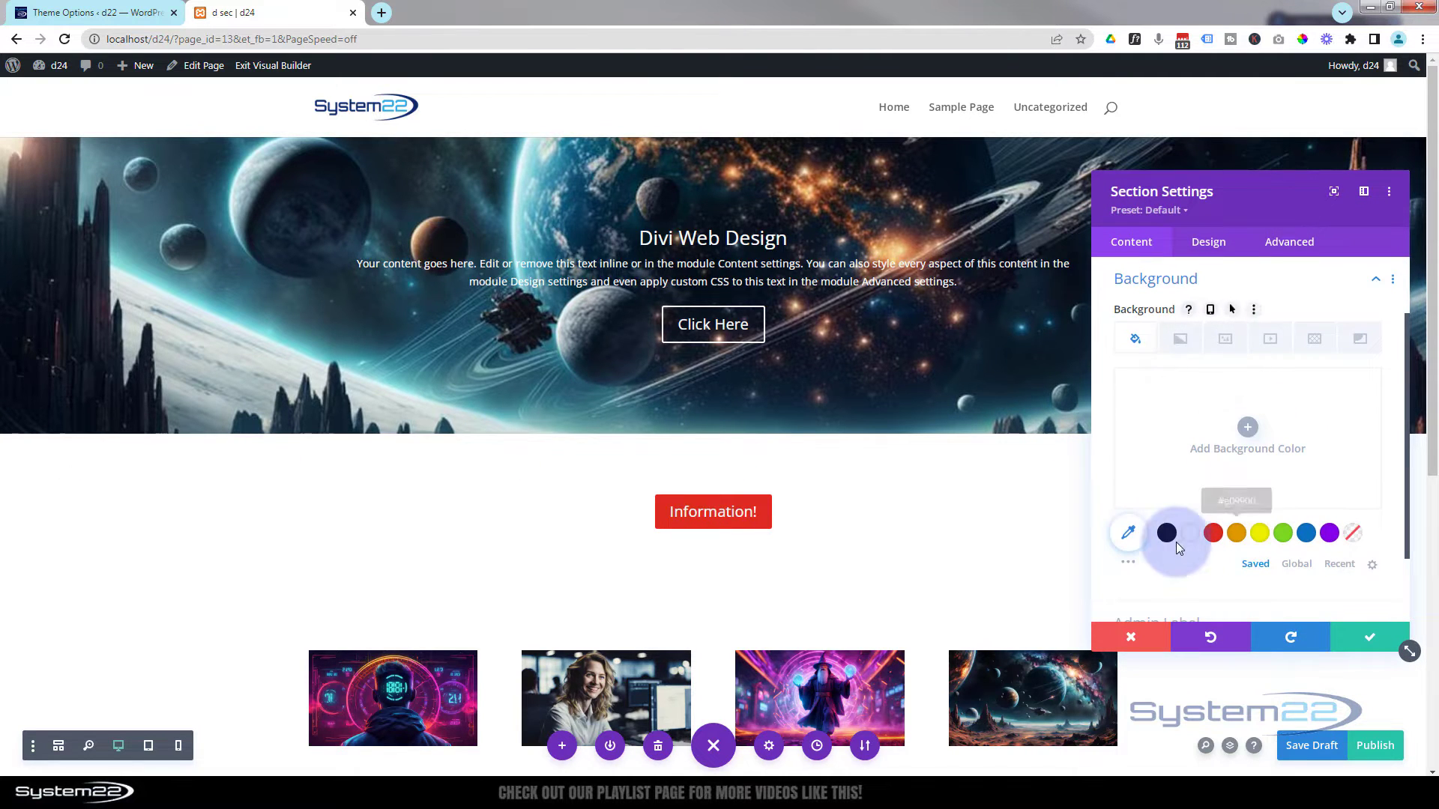
{"action": "left_click", "coordinate": [1129, 568]}
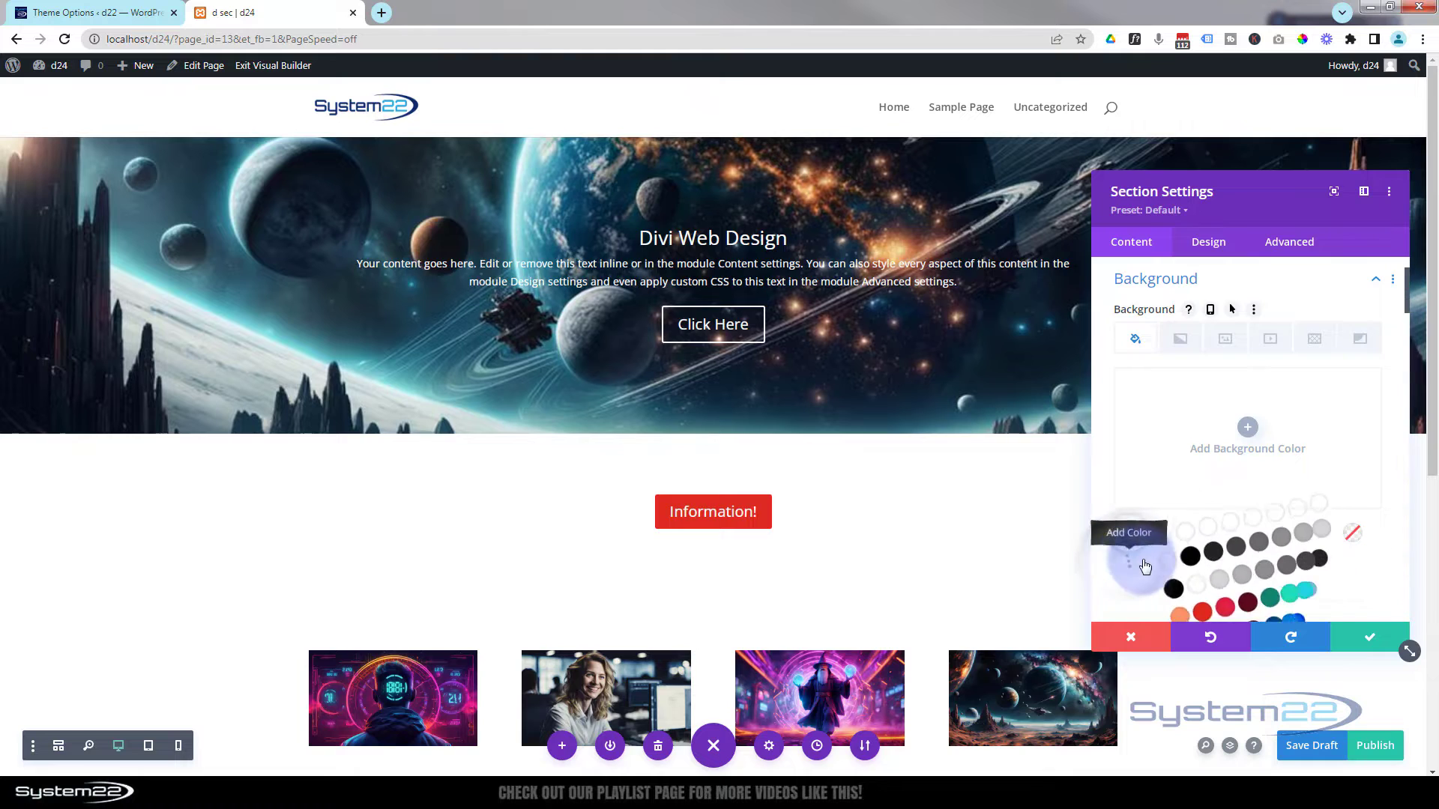
{"action": "left_click", "coordinate": [1215, 562]}
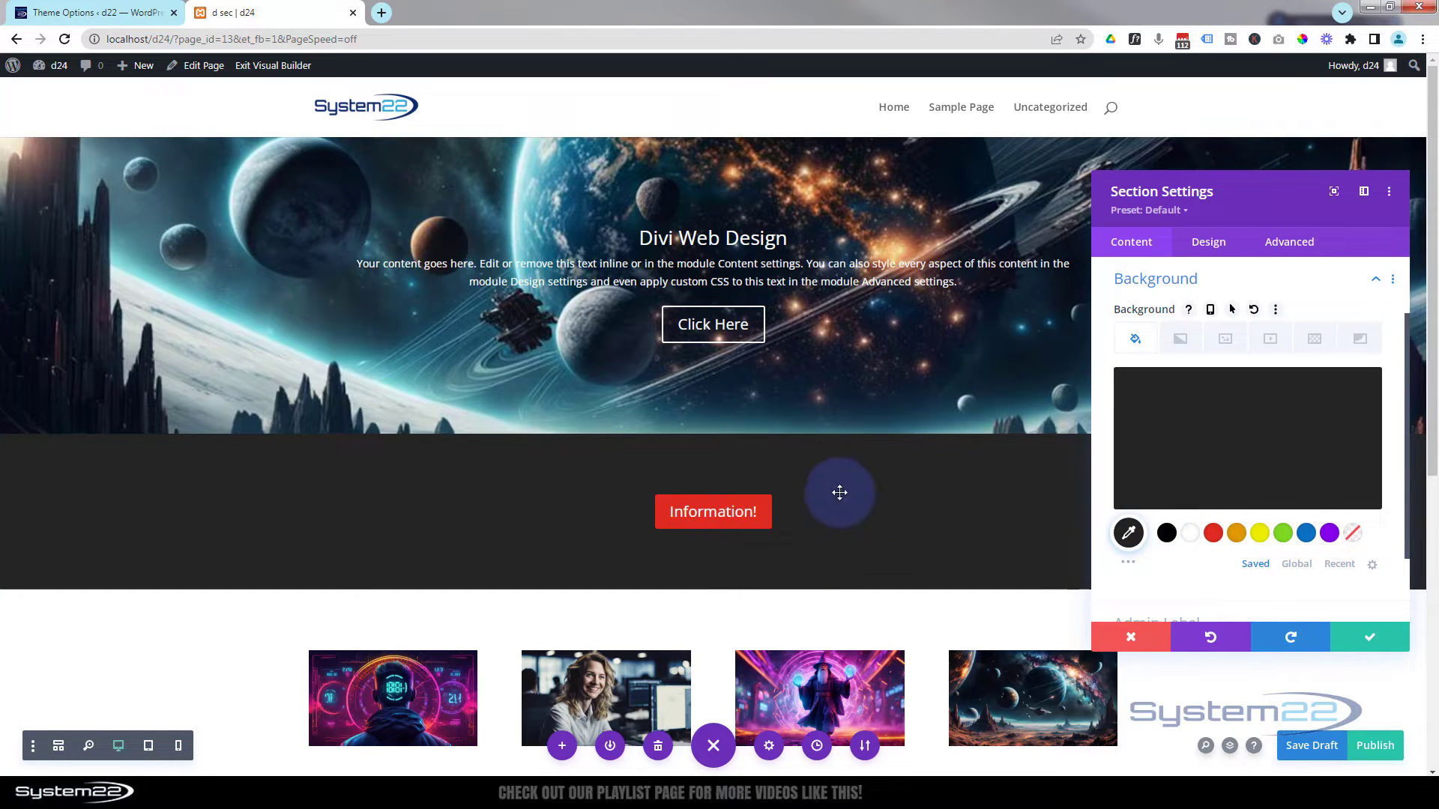
Set the button section's top and bottom padding to a linked 0px and save the section settings.
{"action": "left_click", "coordinate": [1216, 248]}
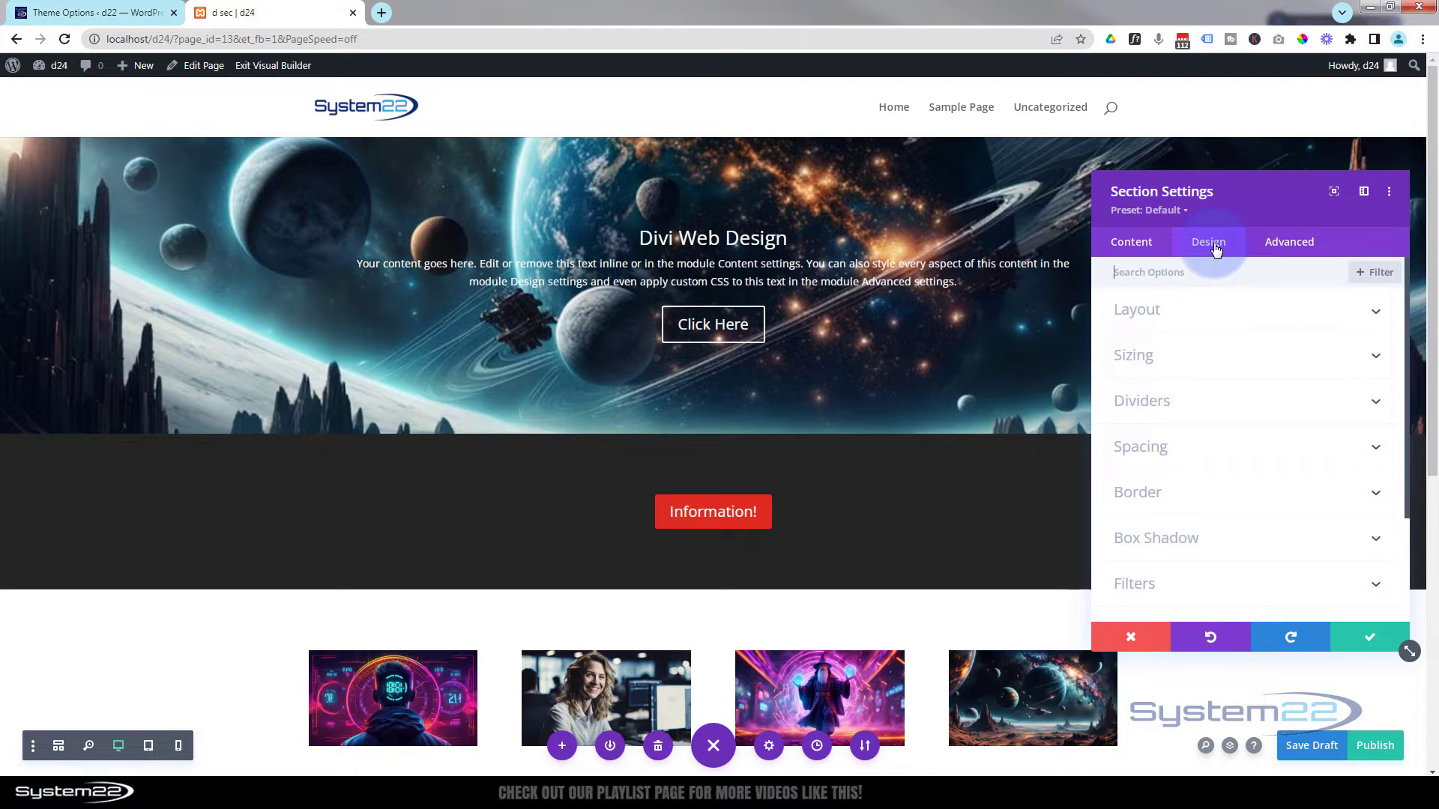
{"action": "left_click", "coordinate": [1198, 448]}
{"action": "left_click", "coordinate": [1136, 402]}
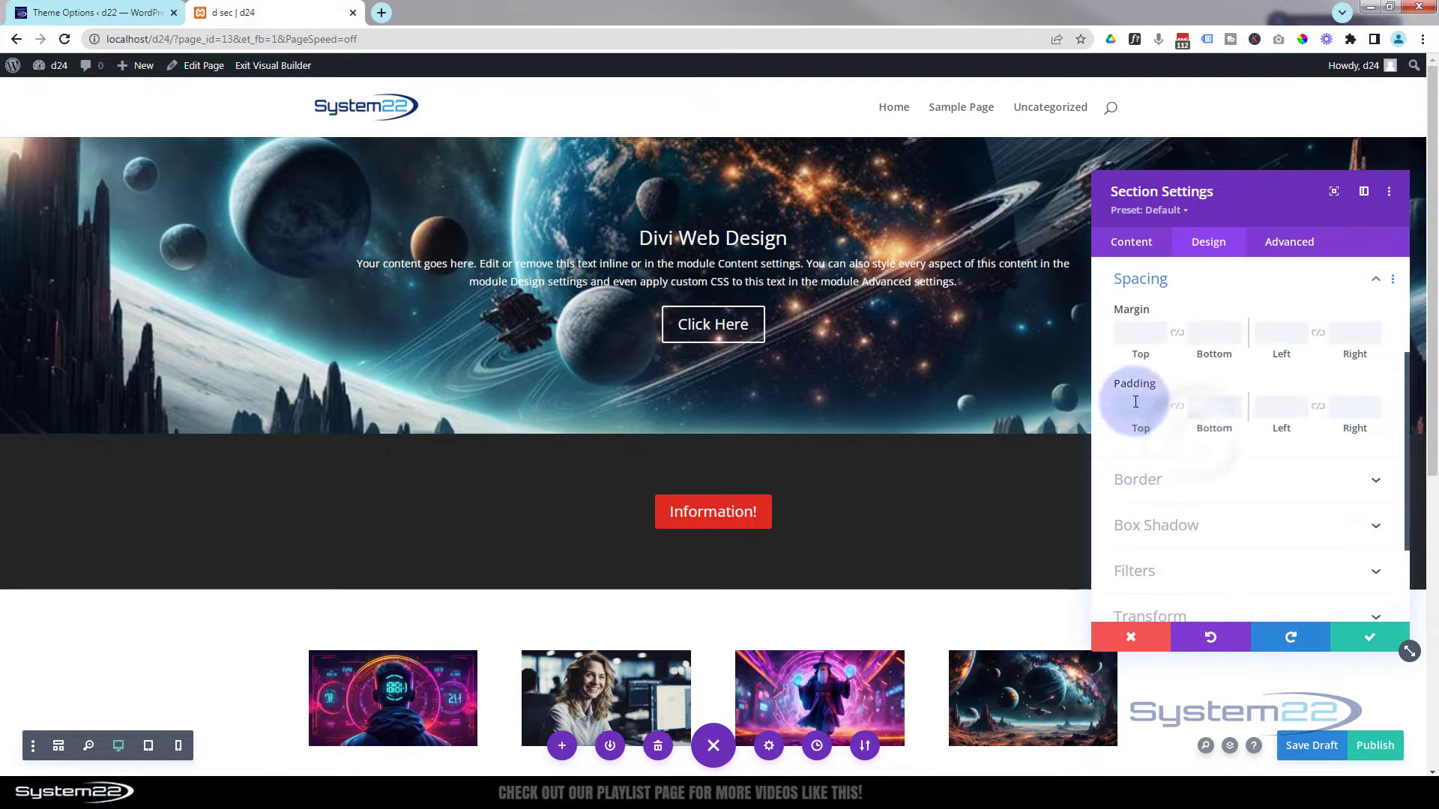
{"action": "left_click", "coordinate": [1129, 419]}
{"action": "left_click", "coordinate": [1186, 327]}
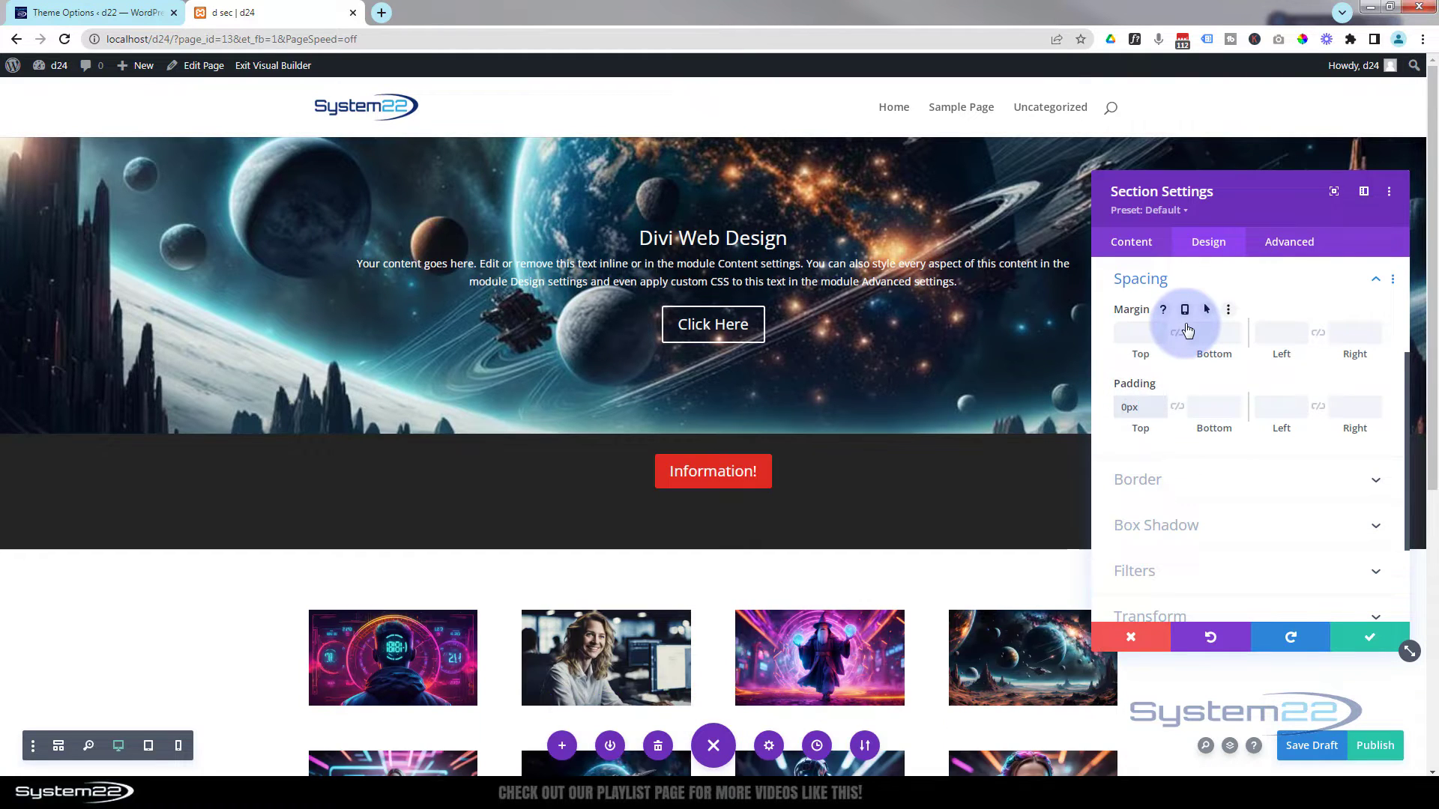
{"action": "left_click", "coordinate": [1178, 409]}
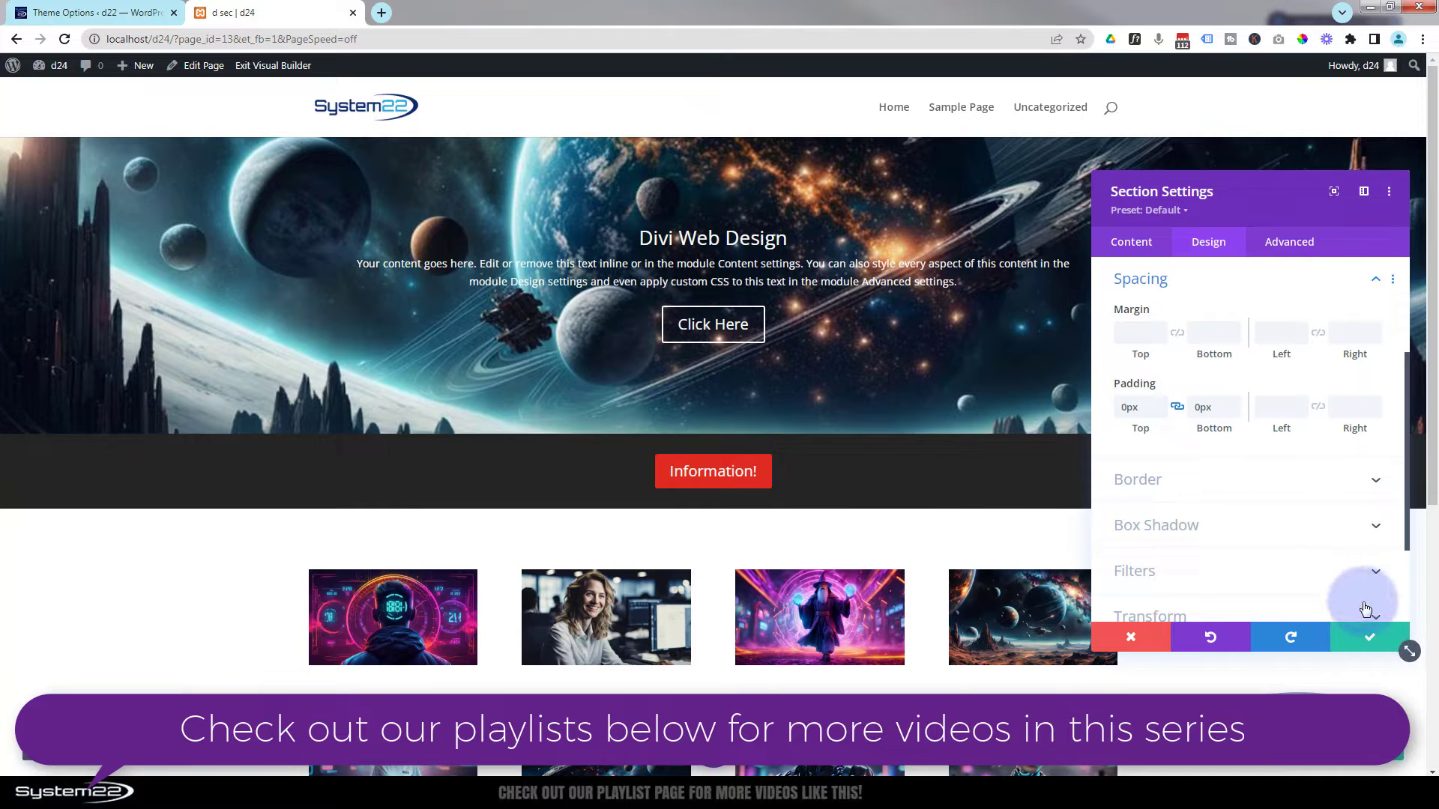
{"action": "left_click", "coordinate": [1377, 645]}
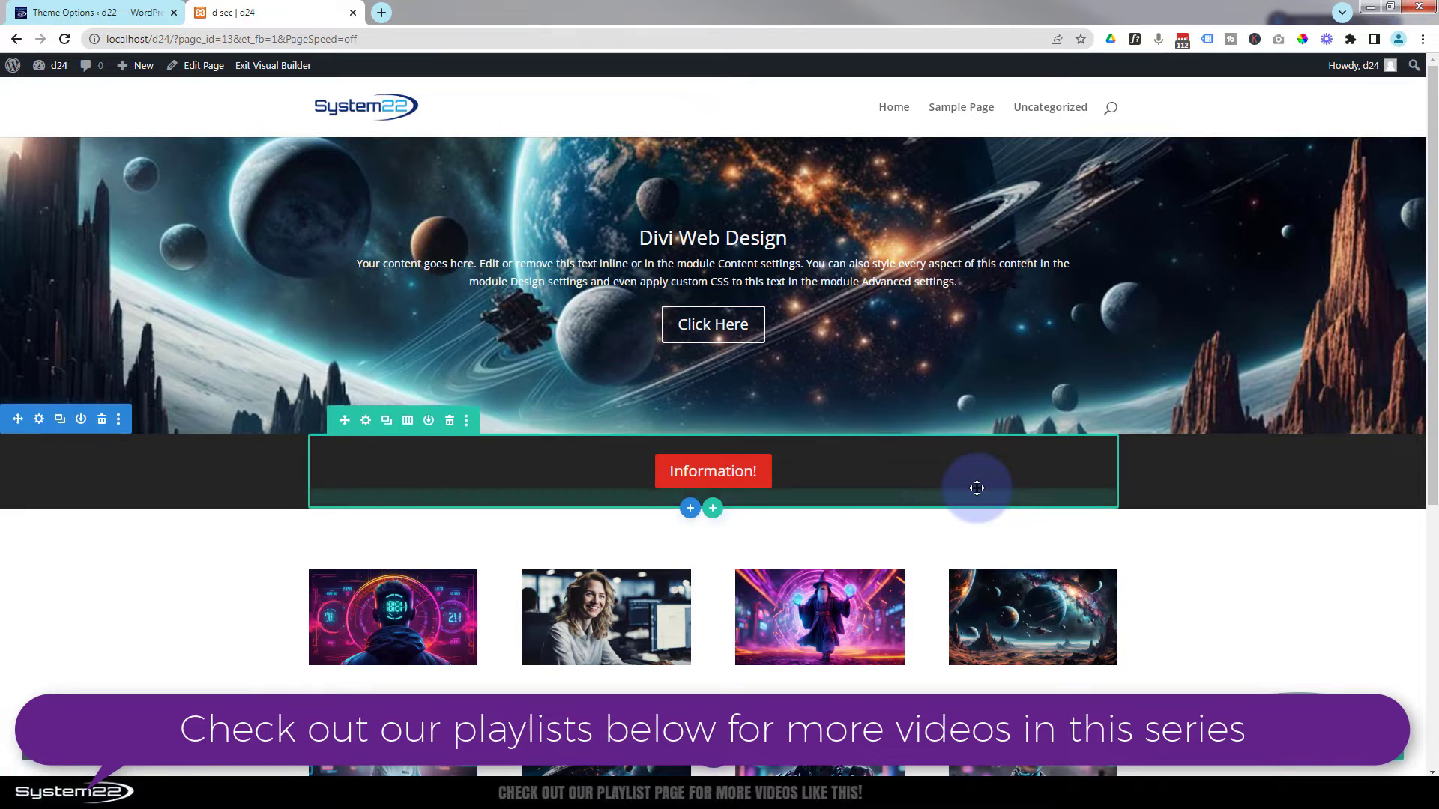
Insert a regular section with a single-column row and a Contact Form module directly below the button section.
{"action": "left_click", "coordinate": [690, 516]}
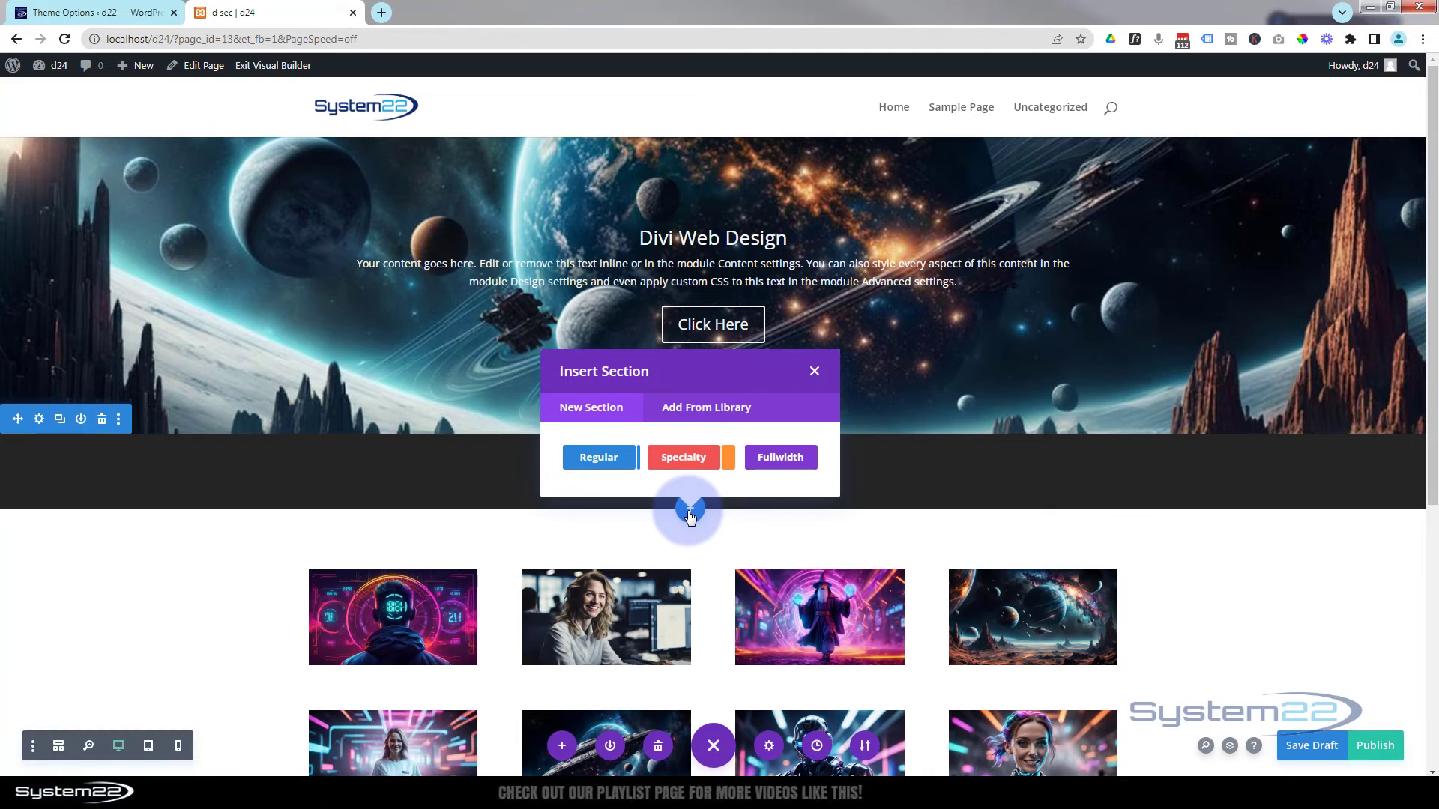
{"action": "left_click", "coordinate": [605, 461]}
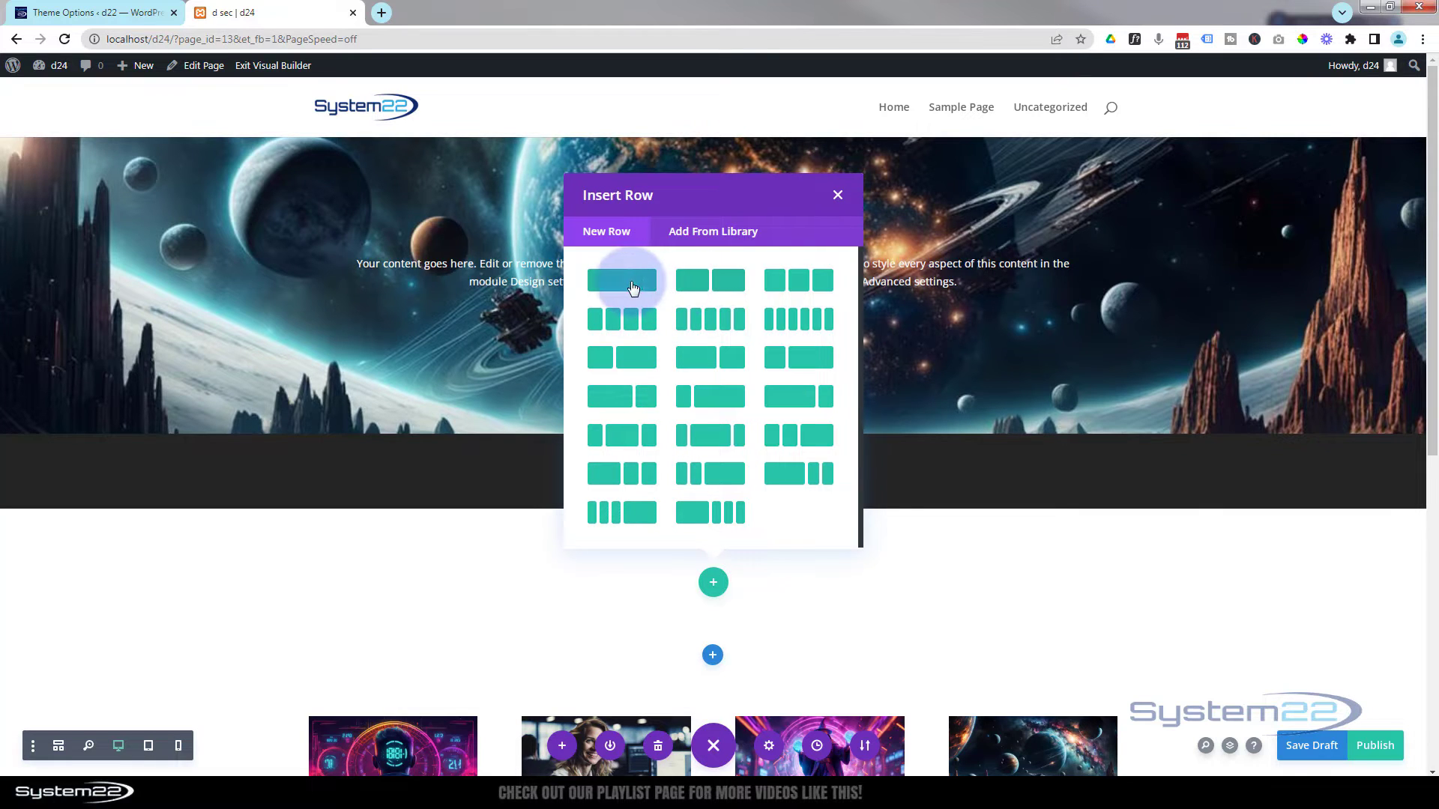
{"action": "left_click", "coordinate": [633, 289]}
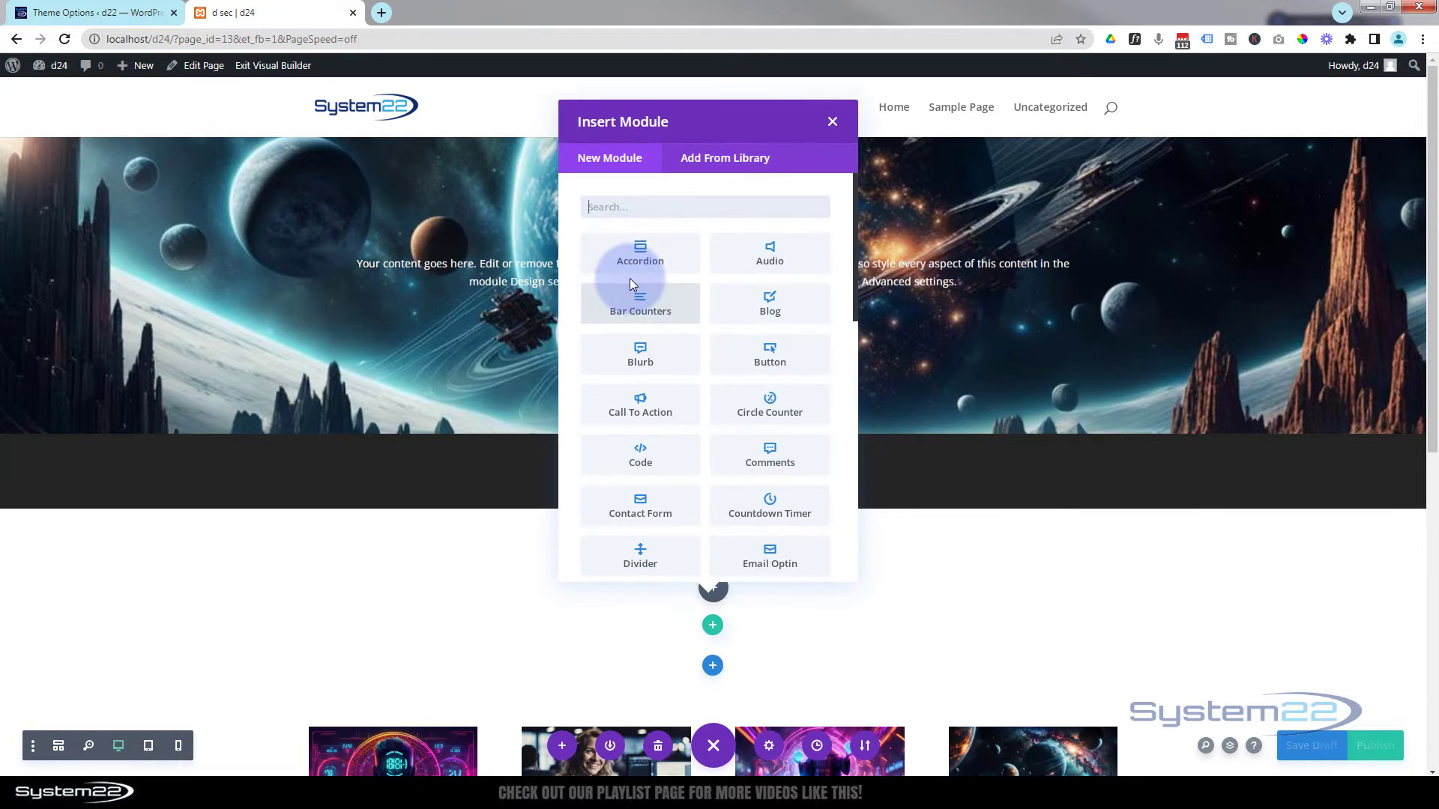
{"action": "scroll", "coordinate": [700, 363], "scroll_direction": "down", "scroll_amount": 2}
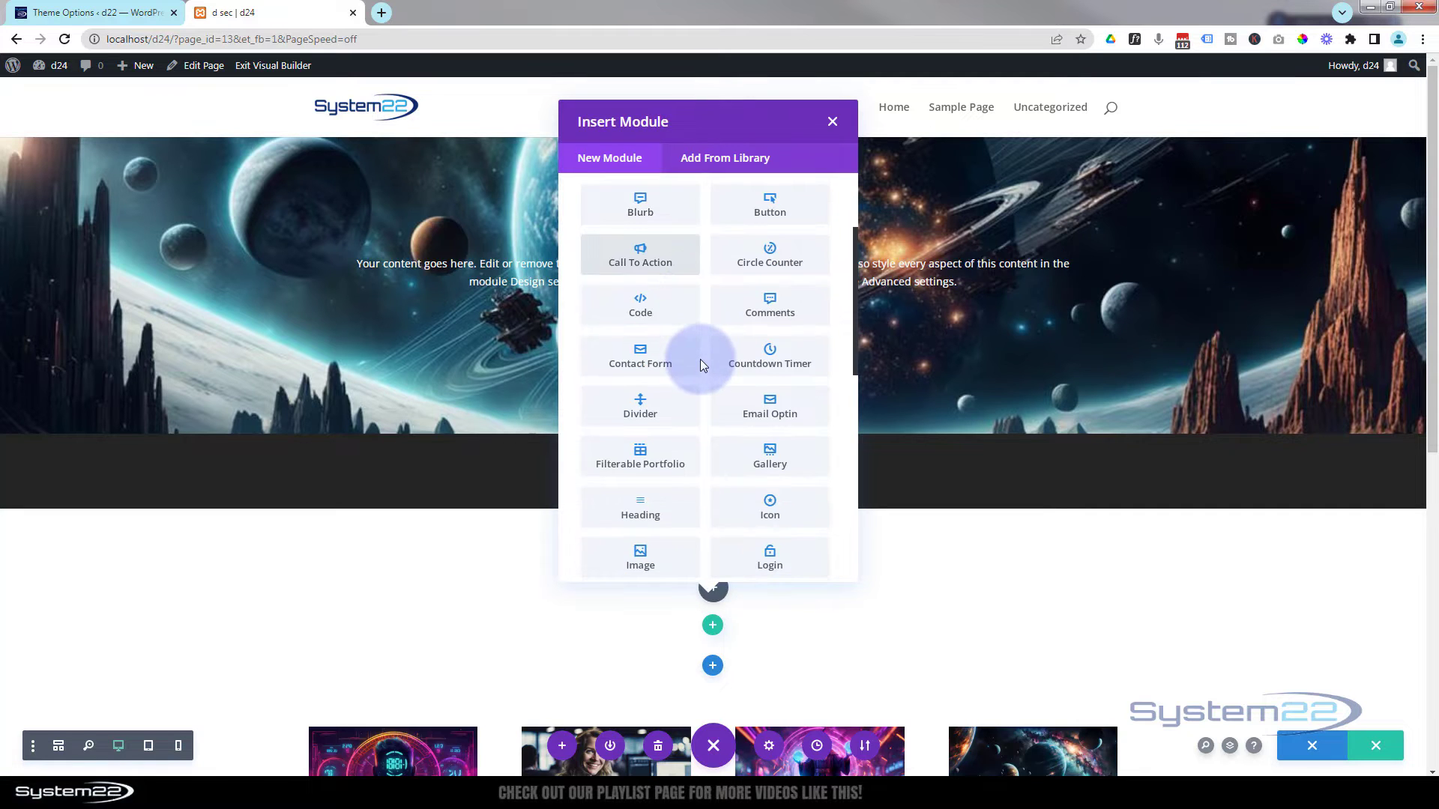
{"action": "left_click", "coordinate": [659, 364]}
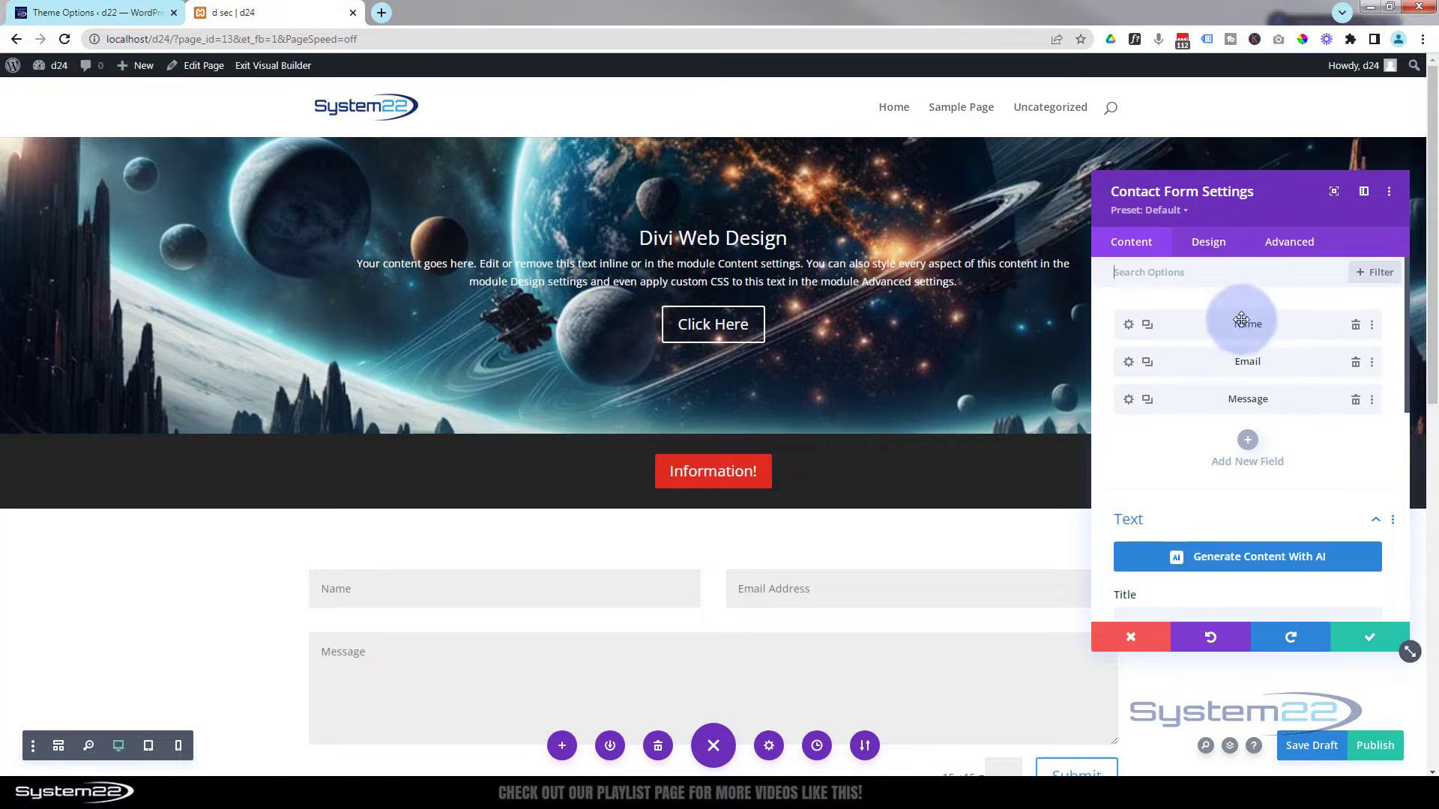
Give the contact form the title "Contact For More Info!" and save the form settings.
{"action": "scroll", "coordinate": [1250, 433], "scroll_direction": "down", "scroll_amount": 3}
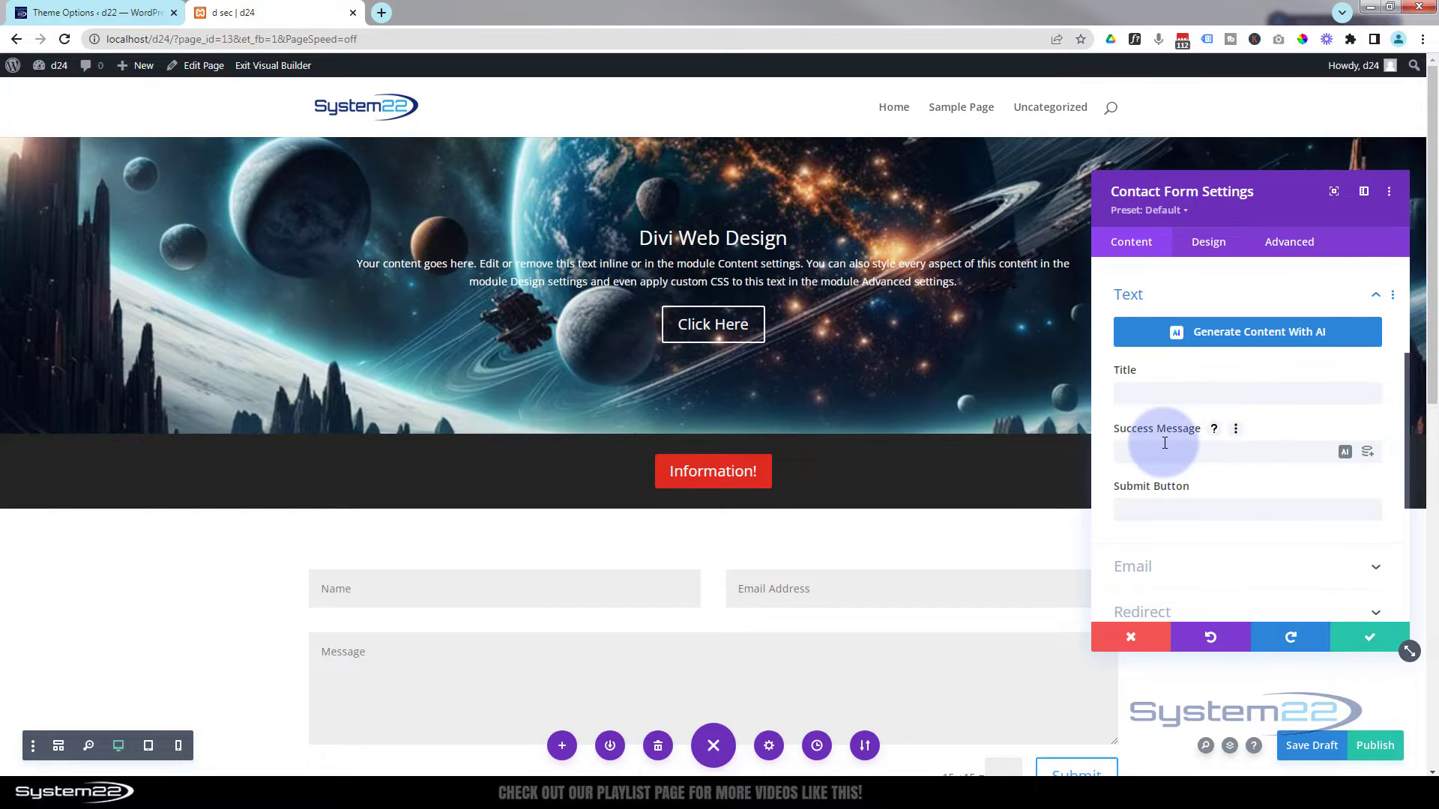
{"action": "left_click", "coordinate": [1136, 388]}
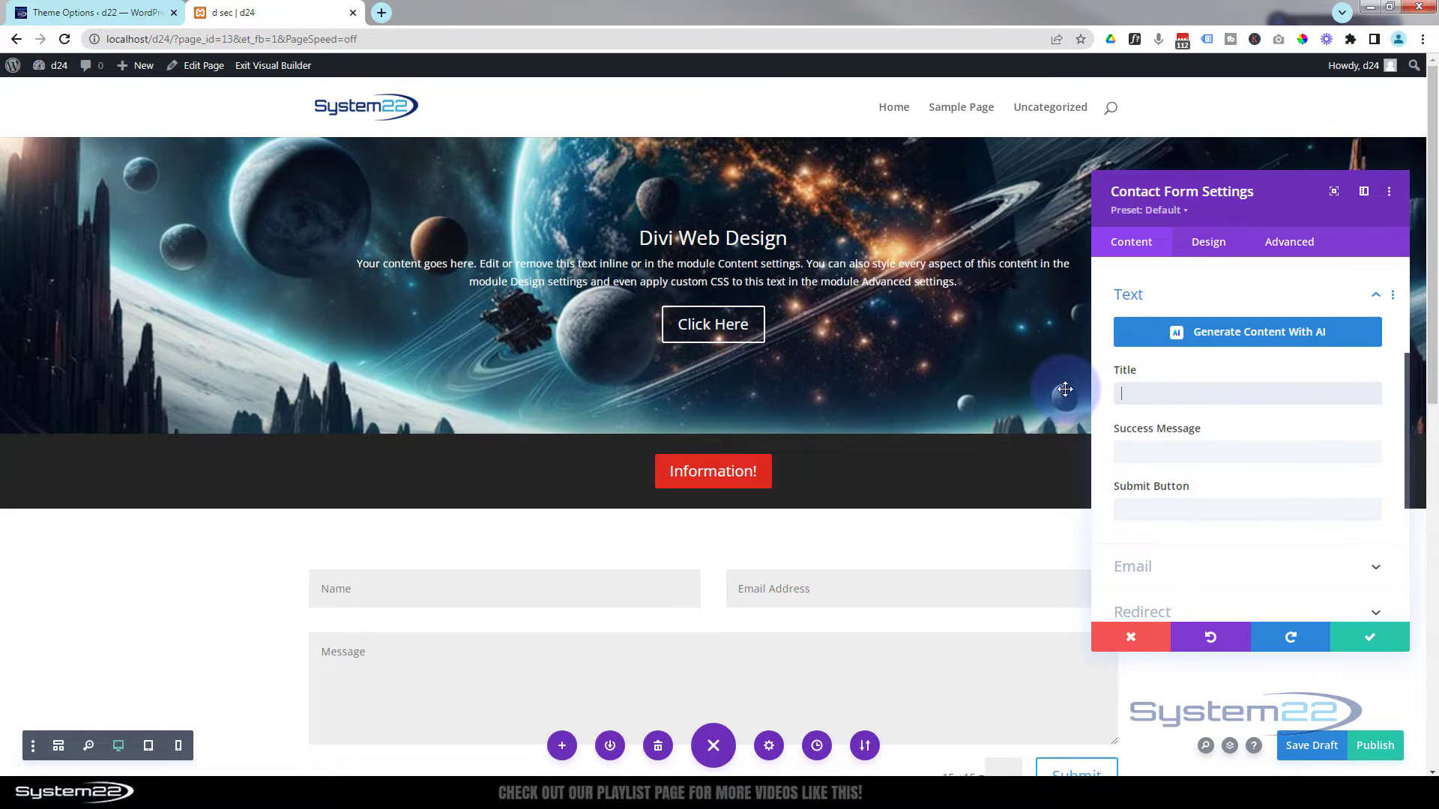
{"action": "type", "text": "Contact For More Info!"}
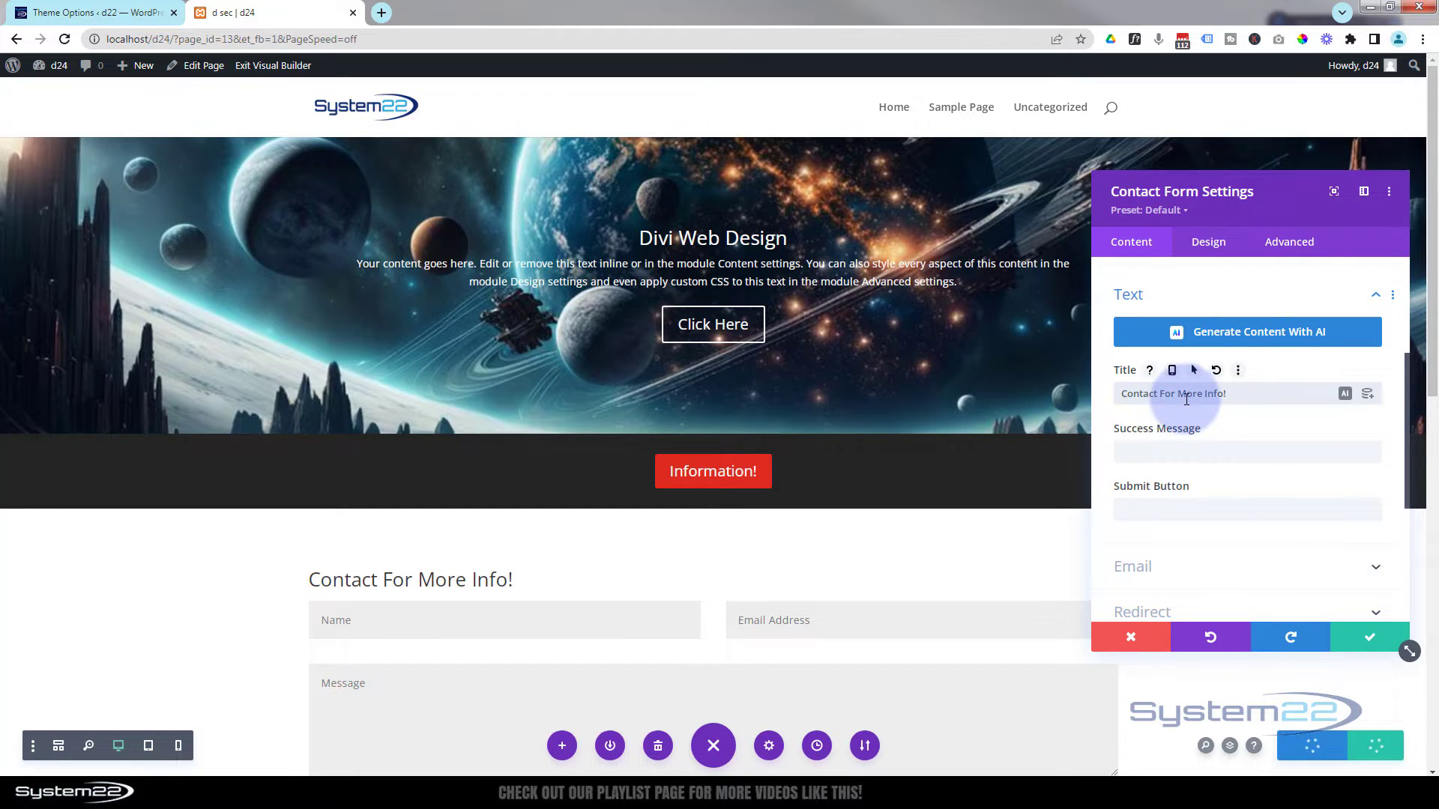
{"action": "scroll", "coordinate": [877, 554], "scroll_direction": "down", "scroll_amount": 2}
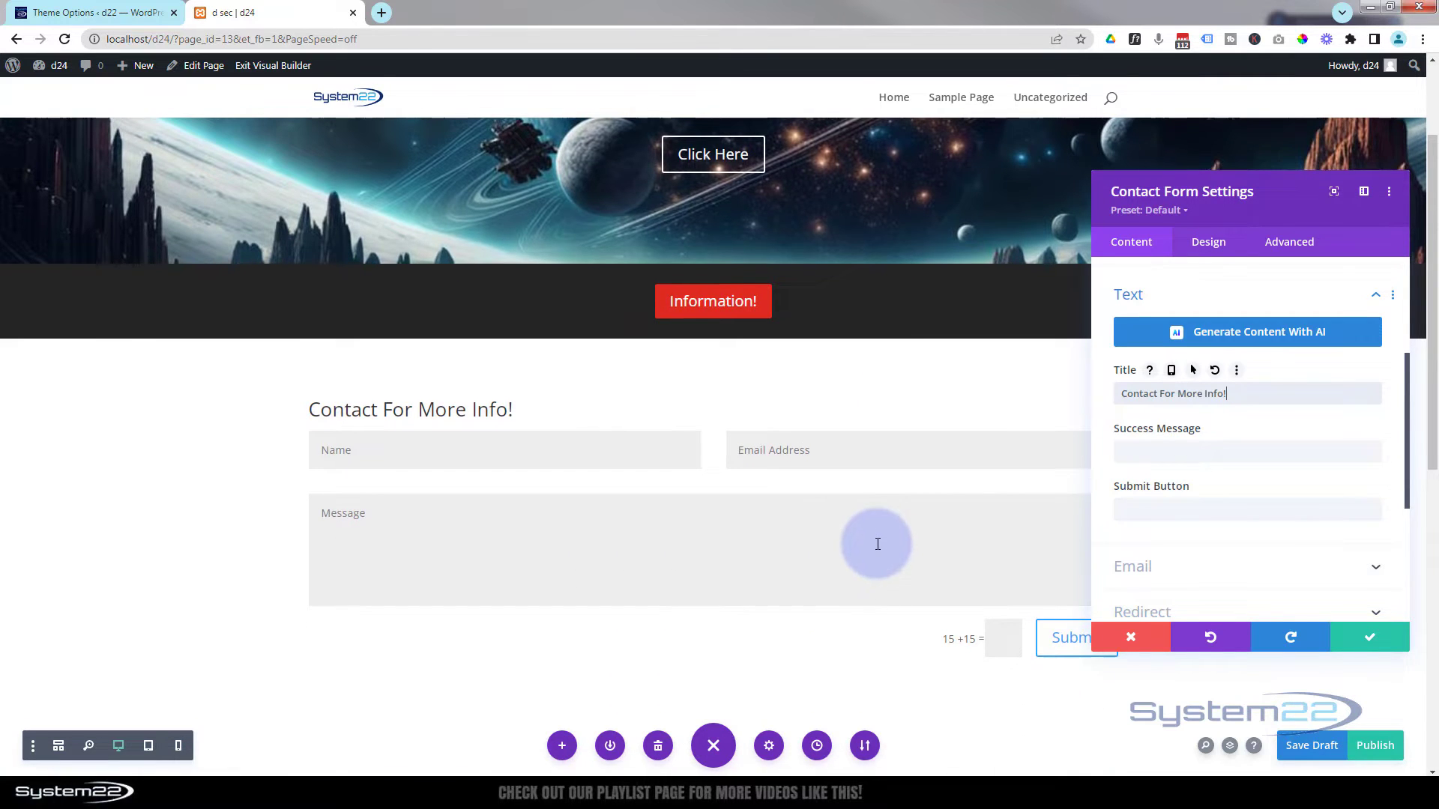
{"action": "scroll", "coordinate": [878, 544], "scroll_direction": "down", "scroll_amount": 3}
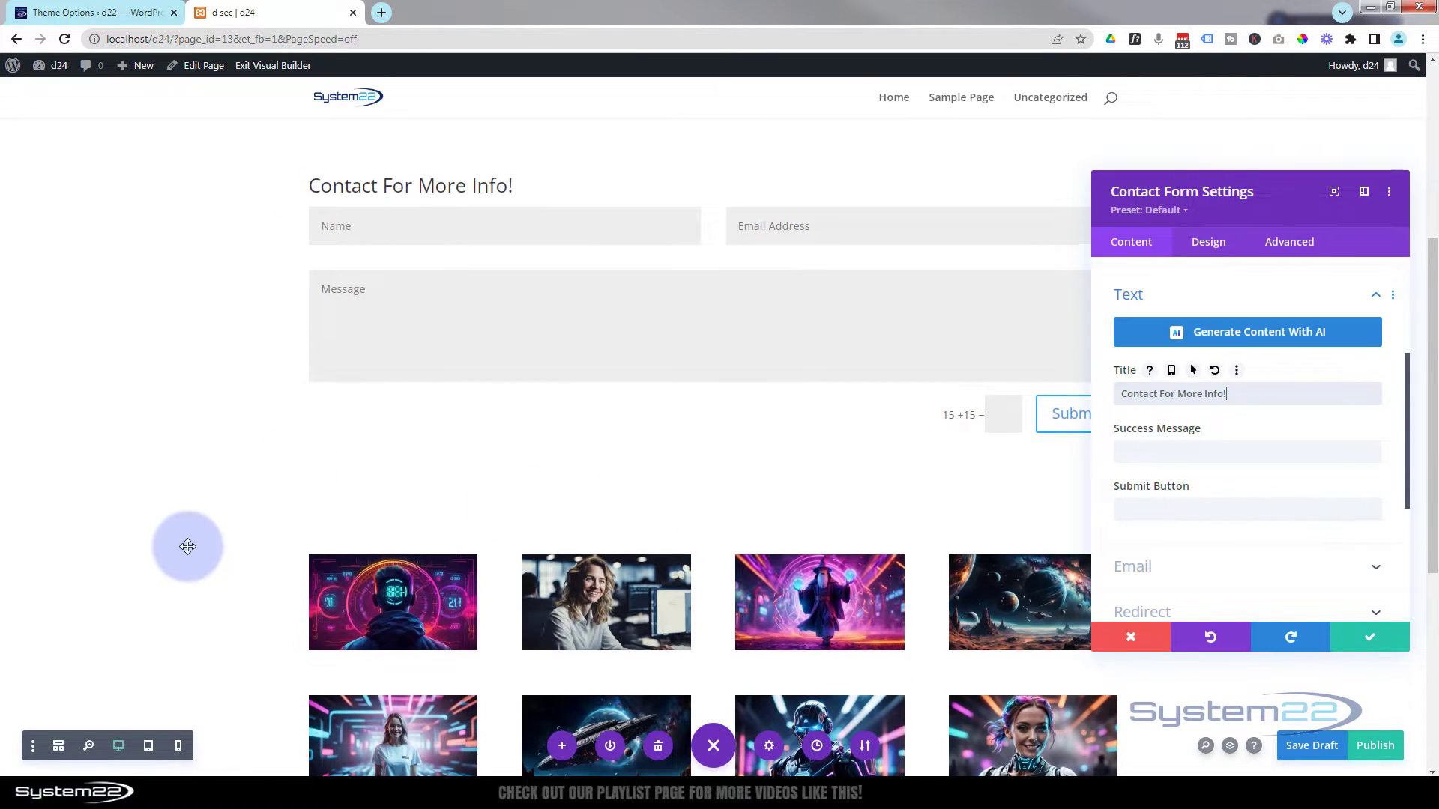
{"action": "scroll", "coordinate": [187, 546], "scroll_direction": "up", "scroll_amount": 2}
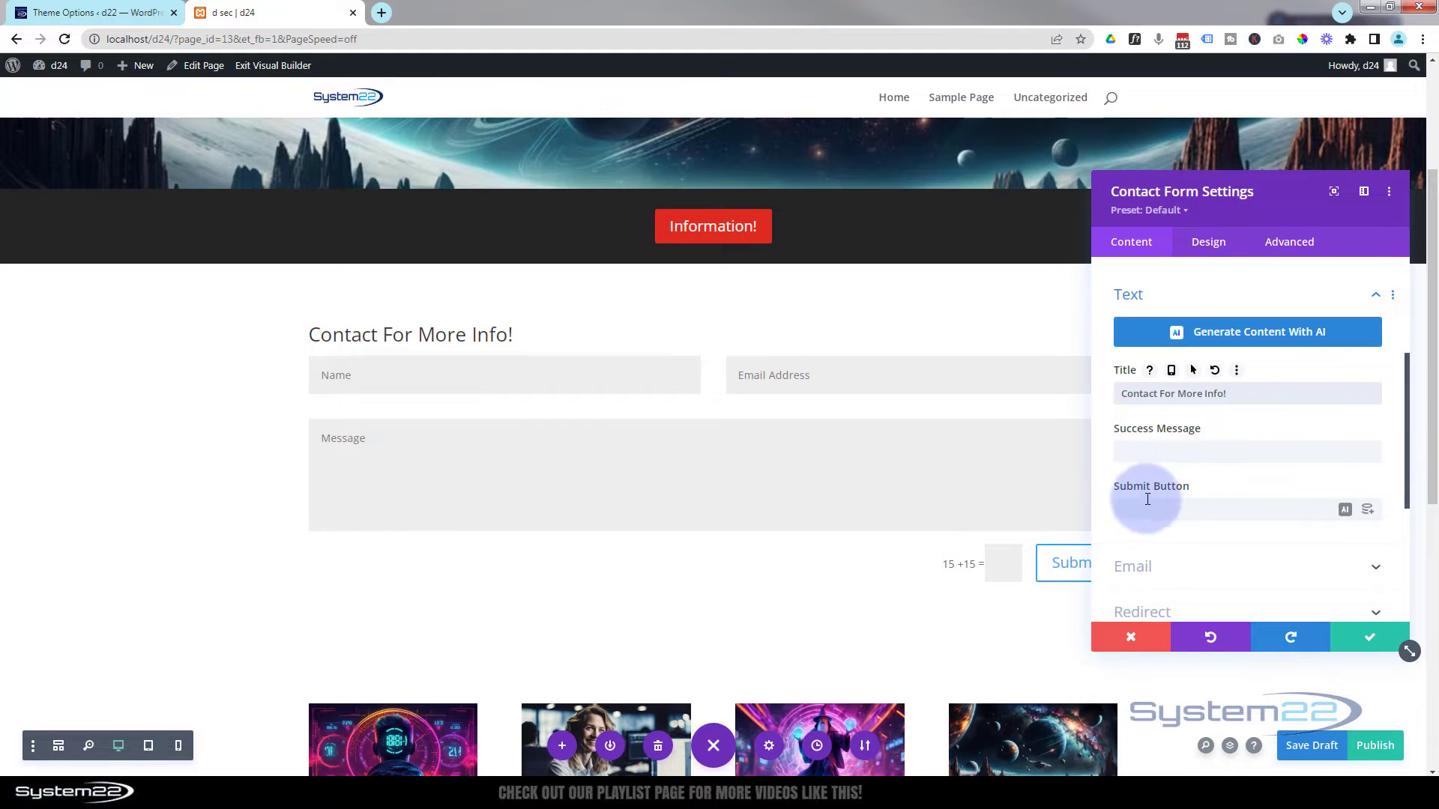
{"action": "left_click", "coordinate": [1365, 646]}
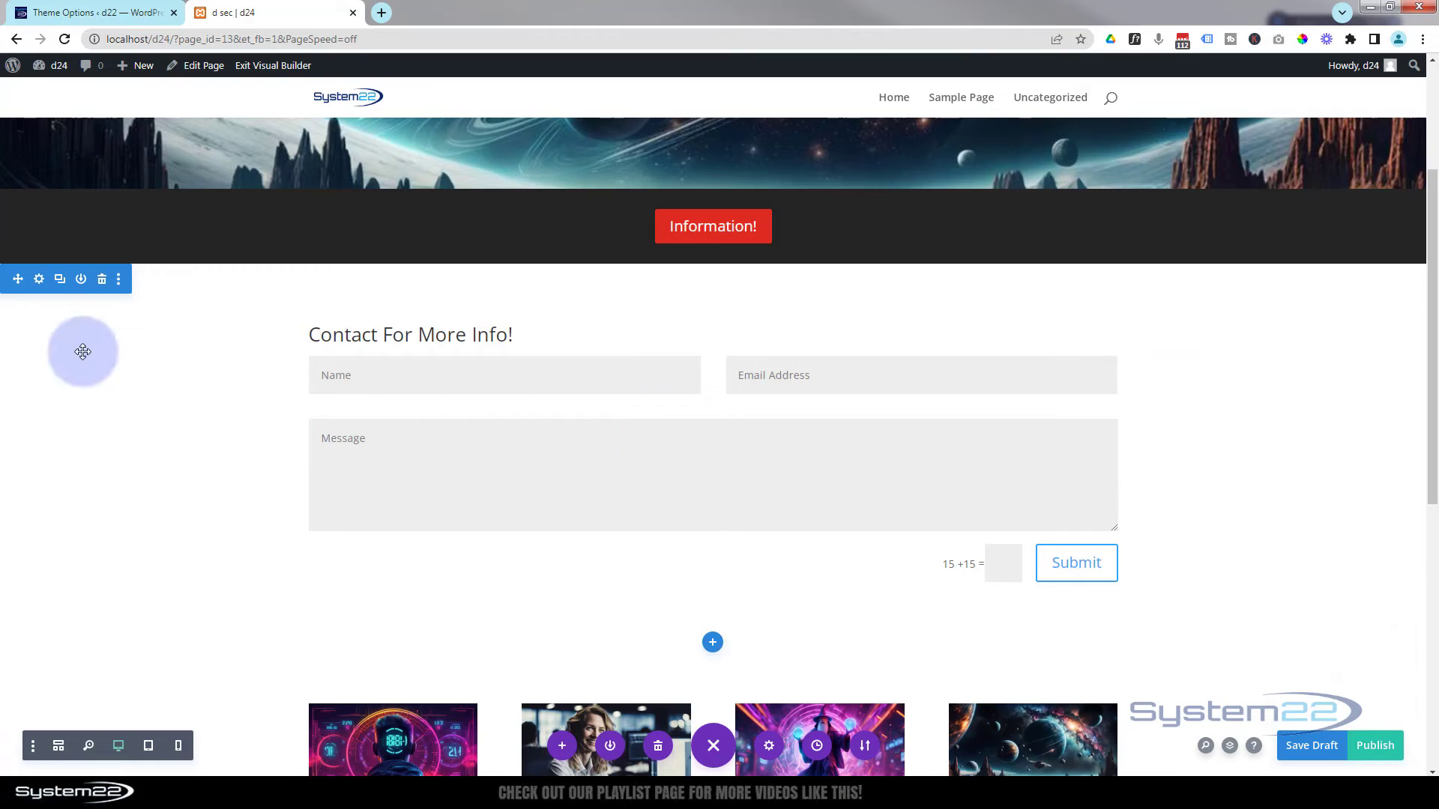
Set the contact form section's background color to black and save the section settings.
{"action": "left_click", "coordinate": [37, 282]}
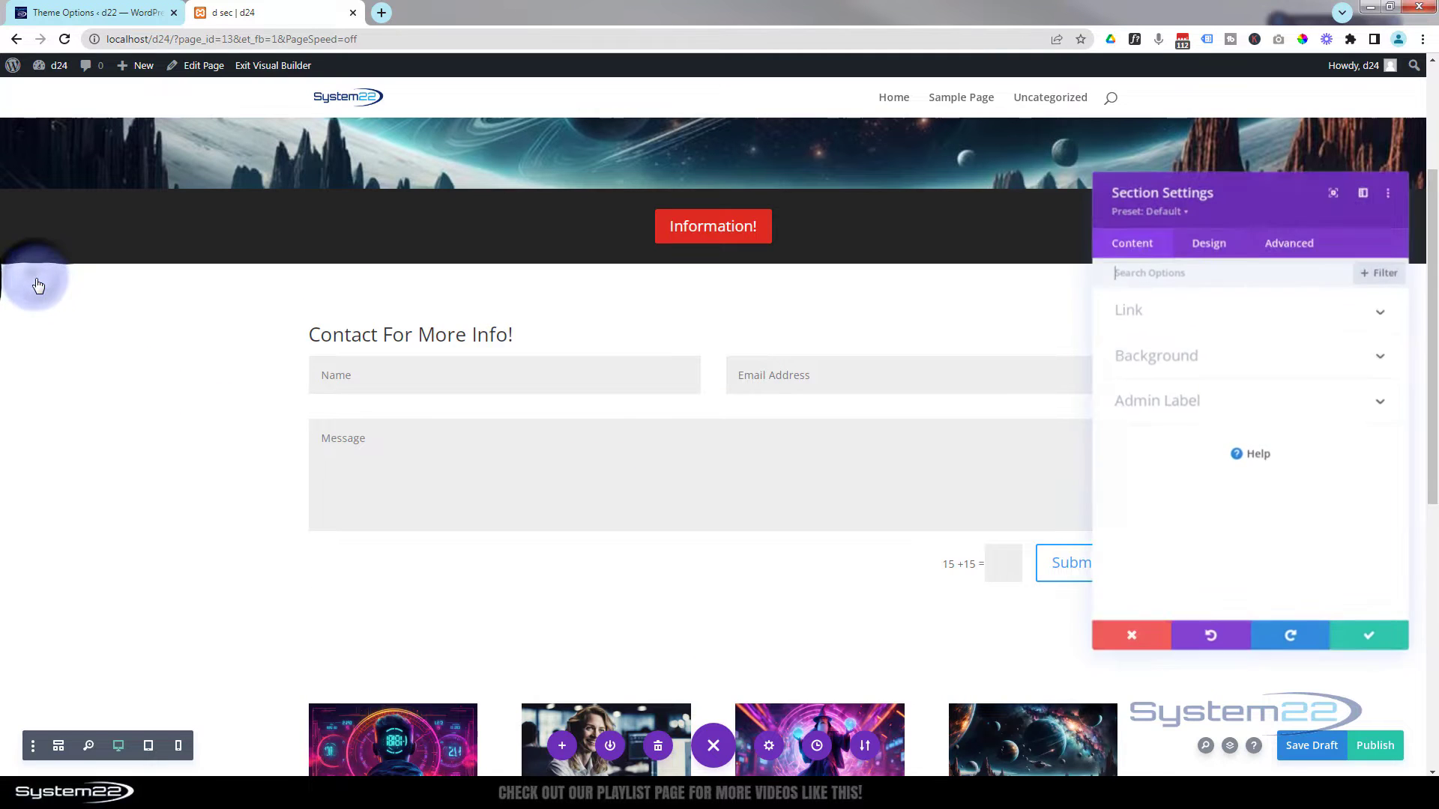
{"action": "left_click", "coordinate": [1261, 366]}
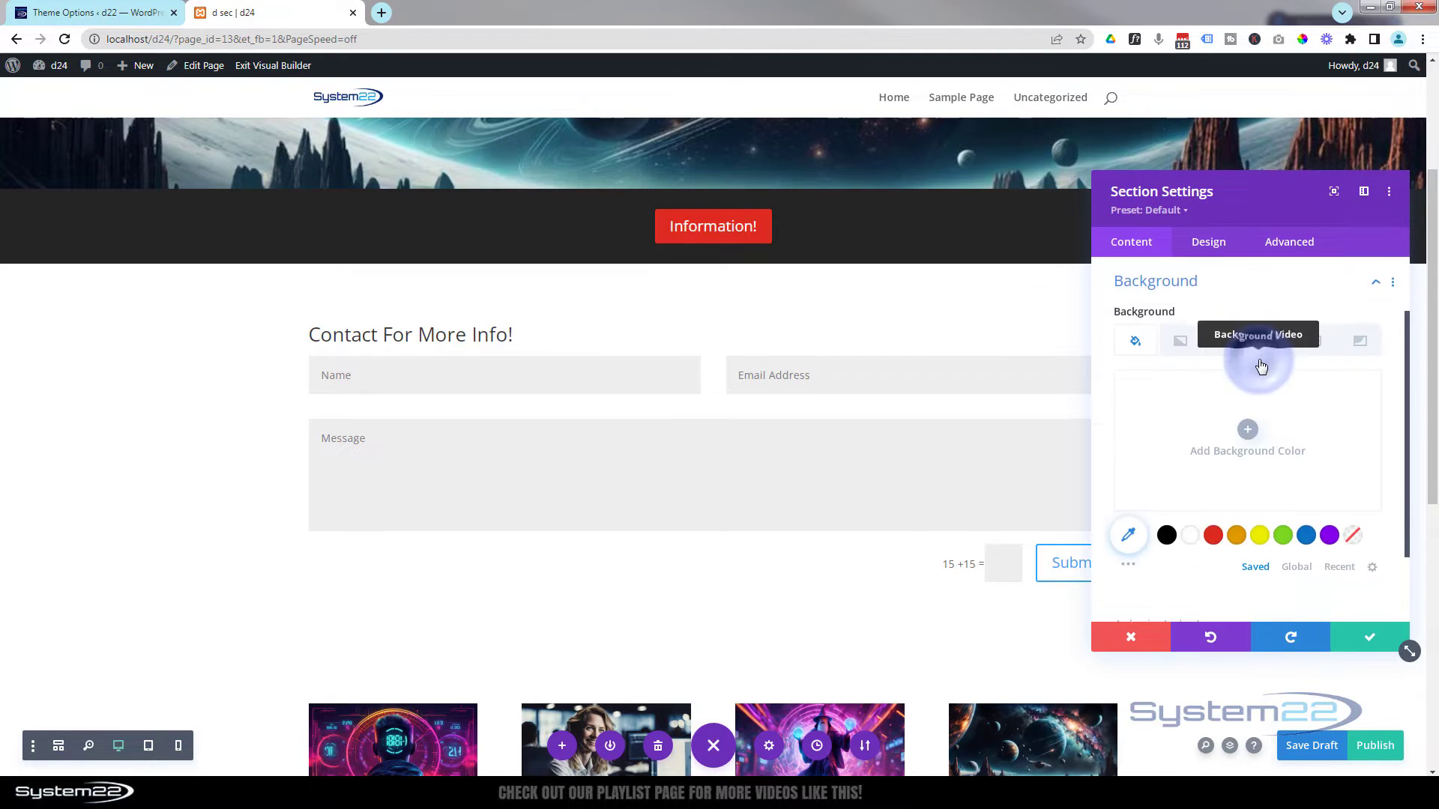
{"action": "left_click", "coordinate": [1167, 532]}
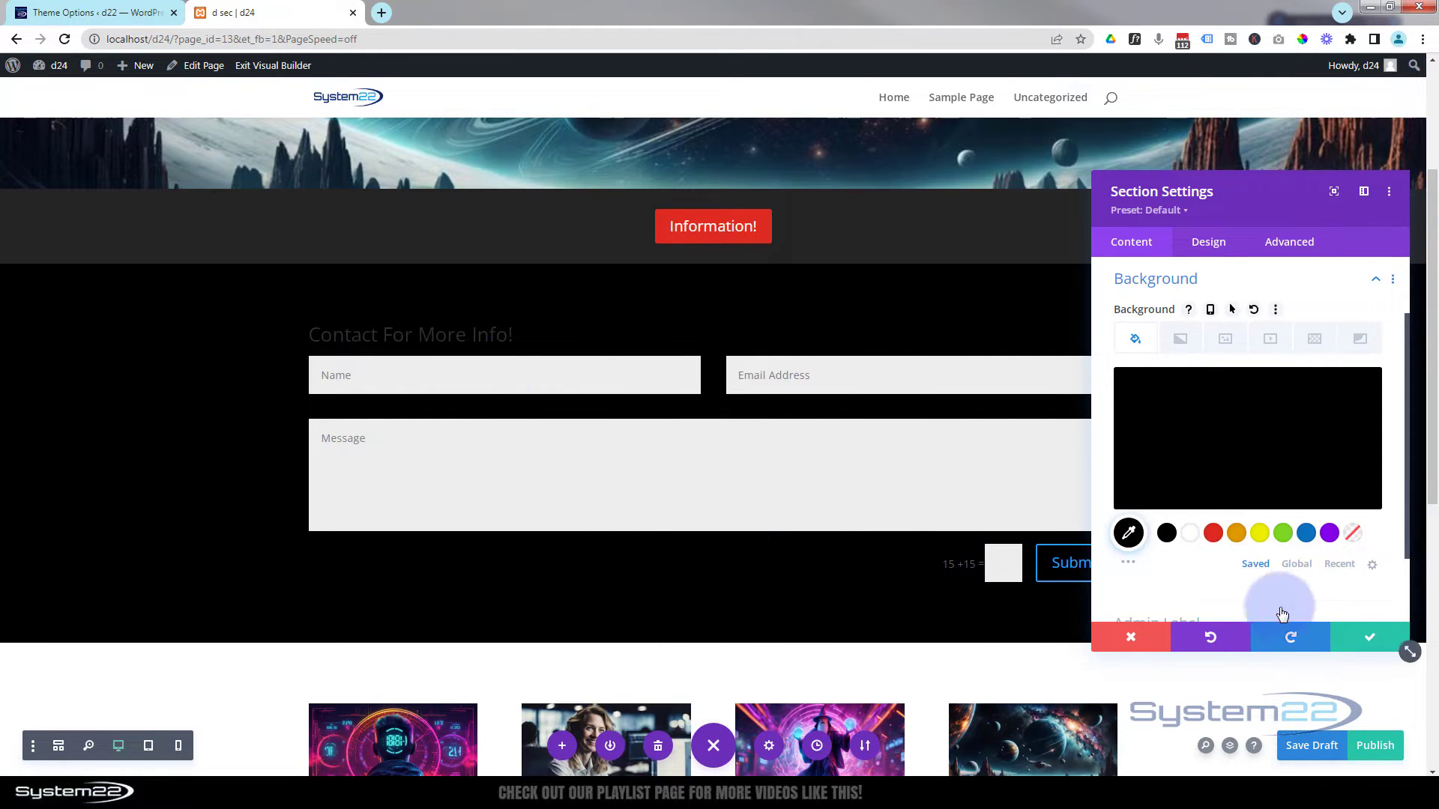
{"action": "left_click", "coordinate": [1374, 634]}
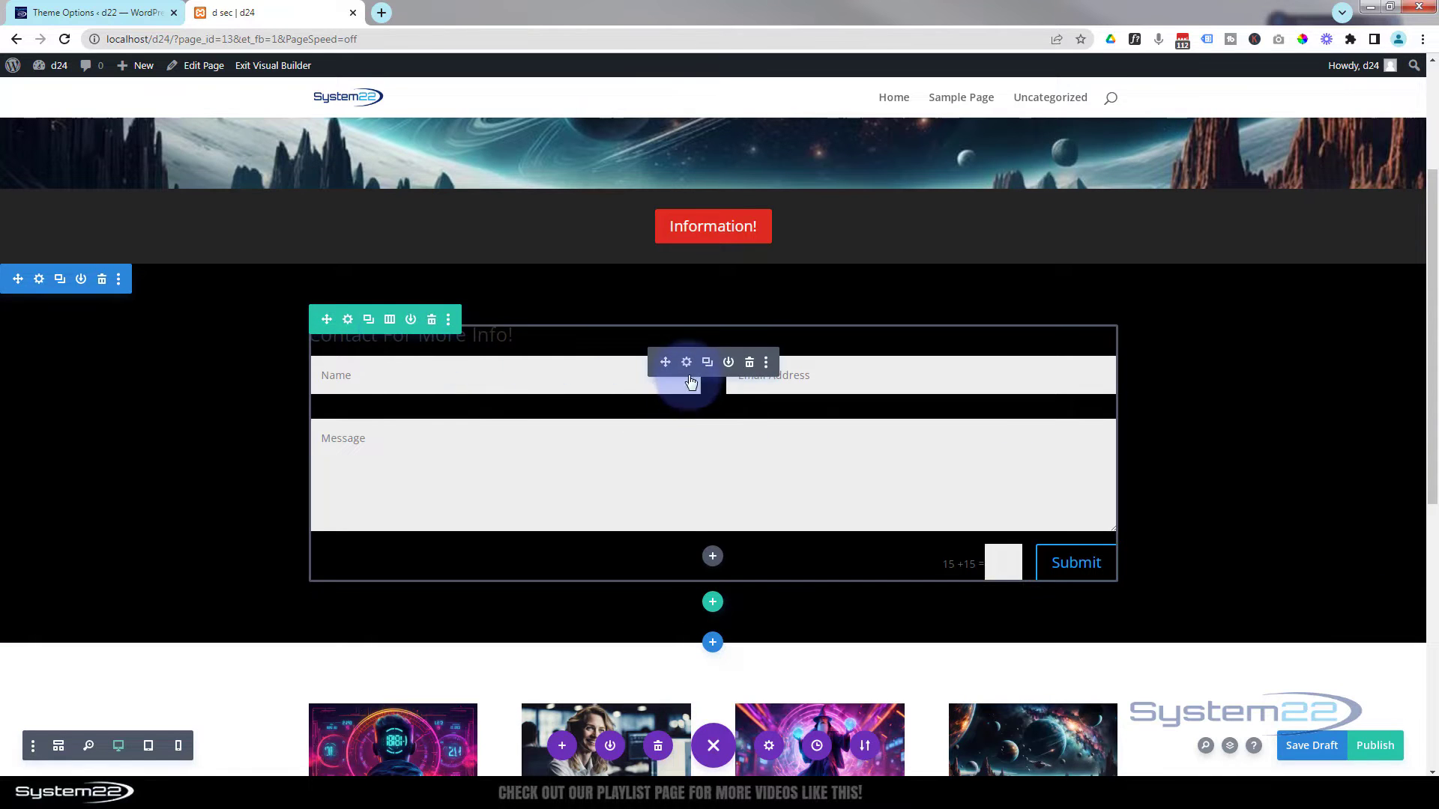
Style the contact form's title as a centered H2 heading in white (#ffffff) and save the form settings.
{"action": "left_click", "coordinate": [687, 363]}
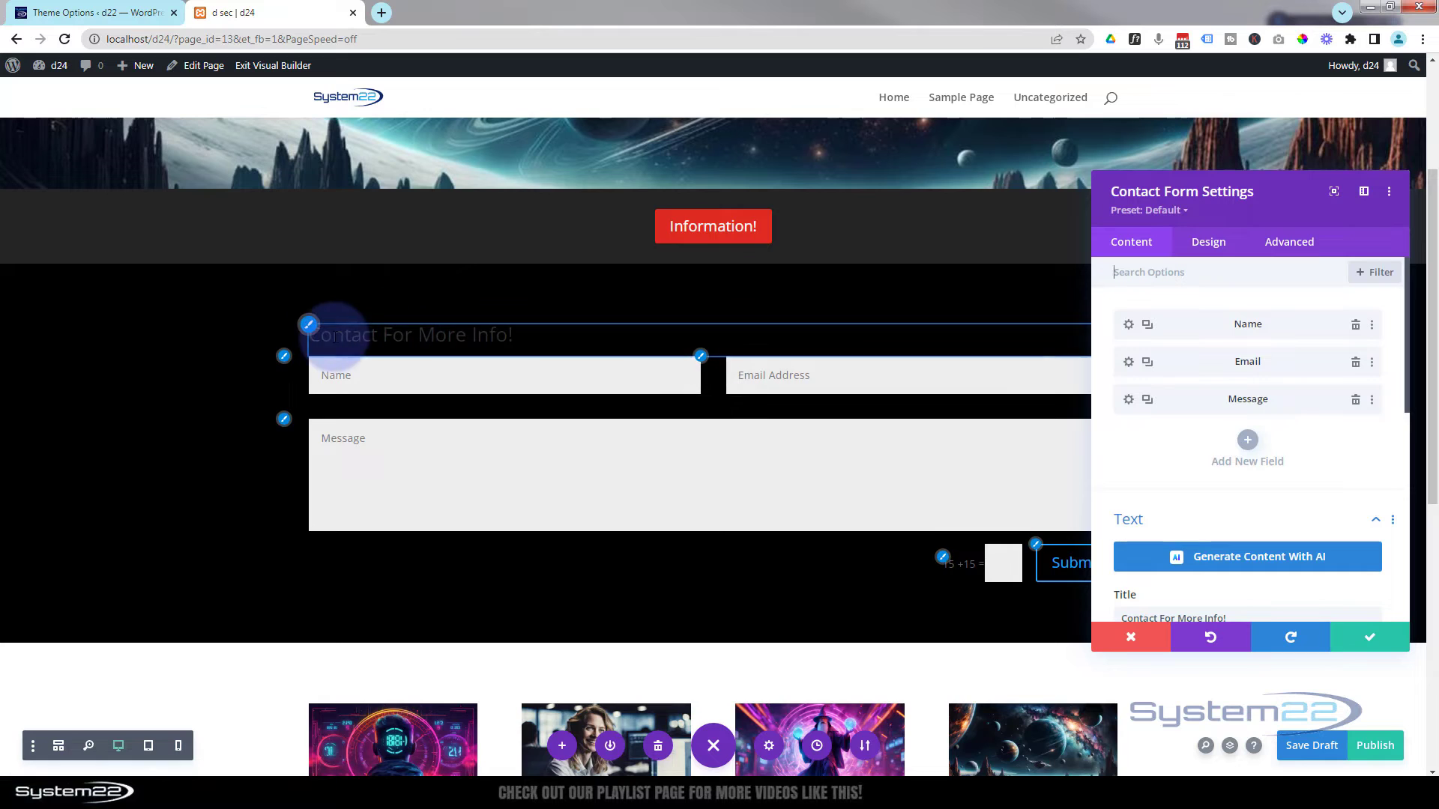
{"action": "left_click", "coordinate": [308, 327]}
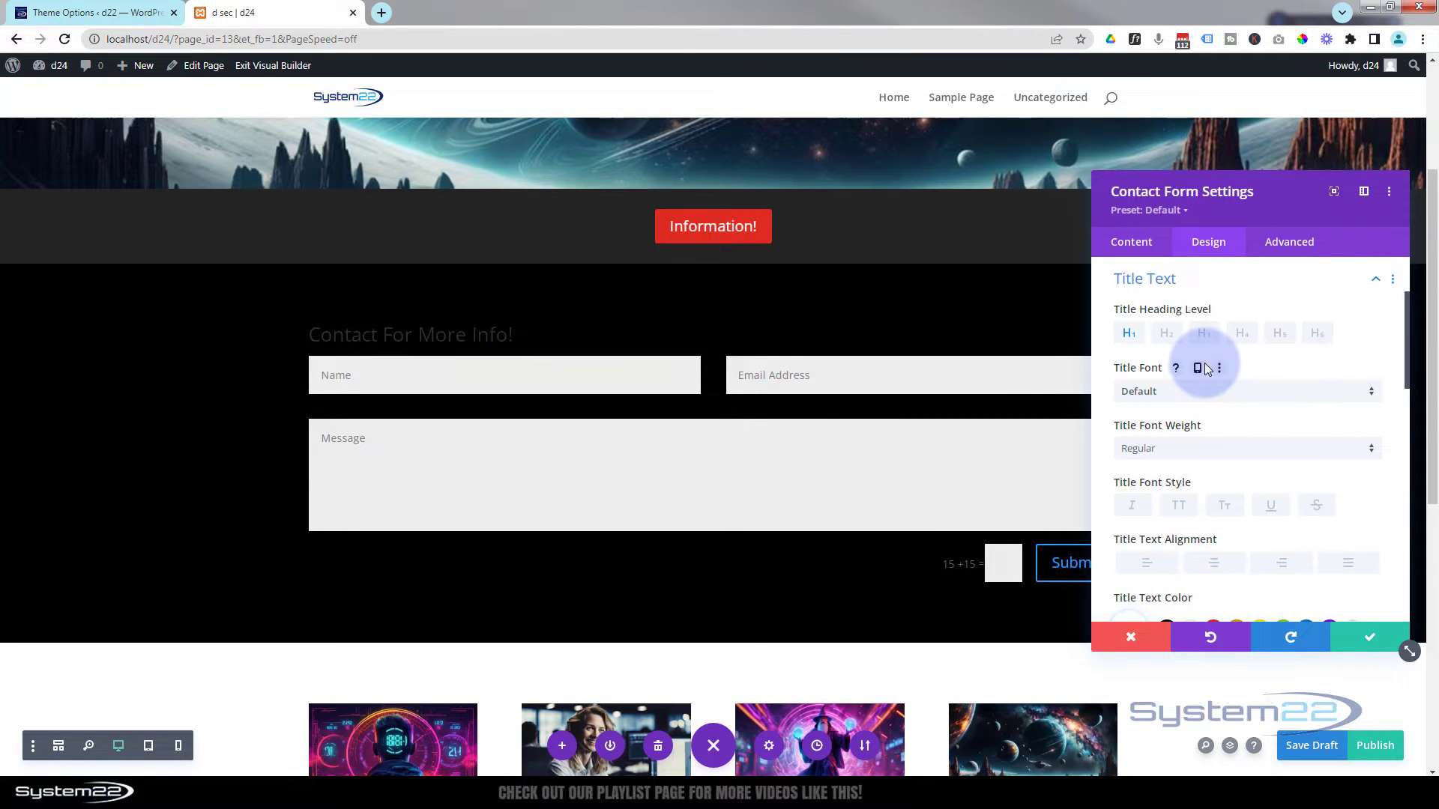
{"action": "left_click", "coordinate": [1167, 334]}
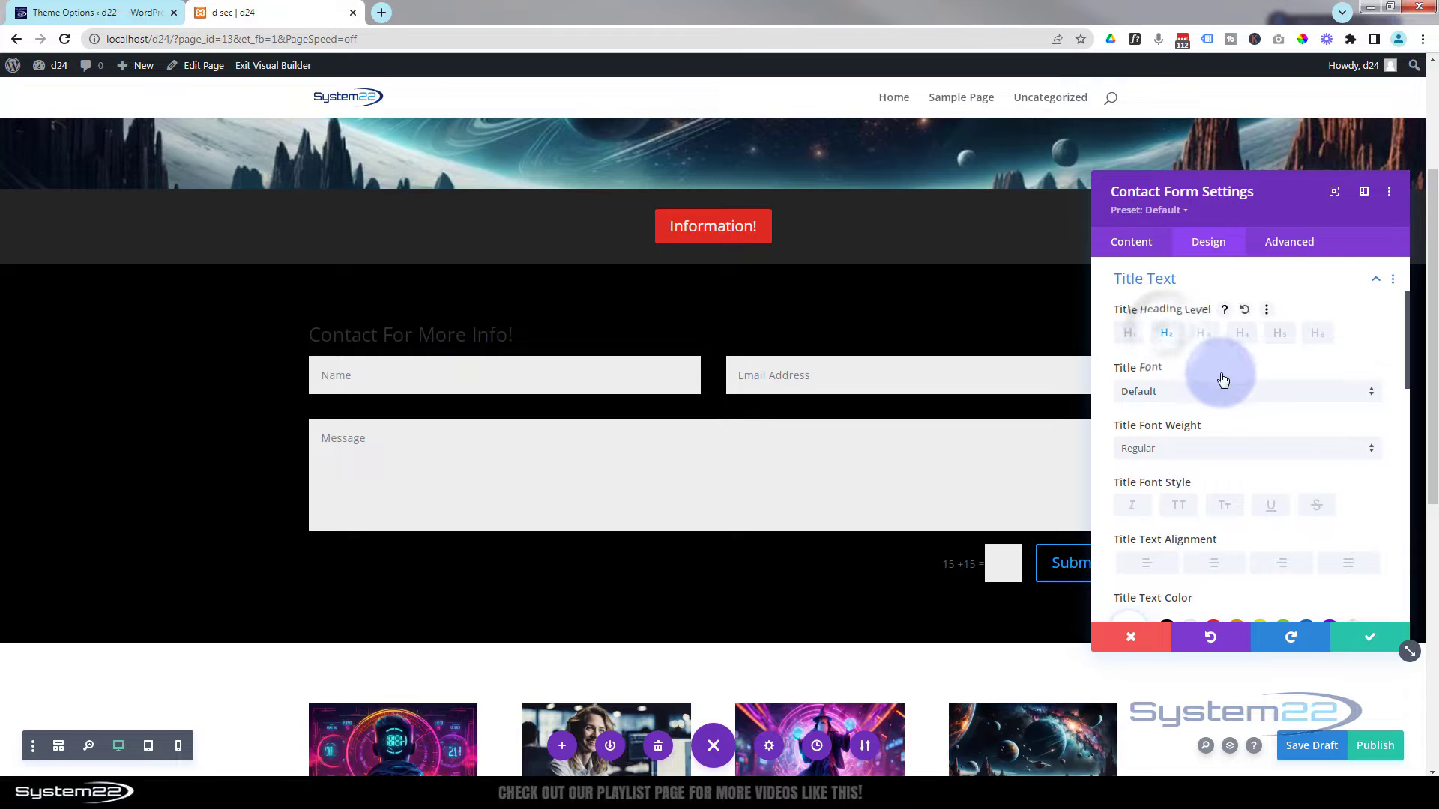
{"action": "left_click", "coordinate": [1226, 564]}
{"action": "scroll", "coordinate": [1218, 554], "scroll_direction": "down", "scroll_amount": 1}
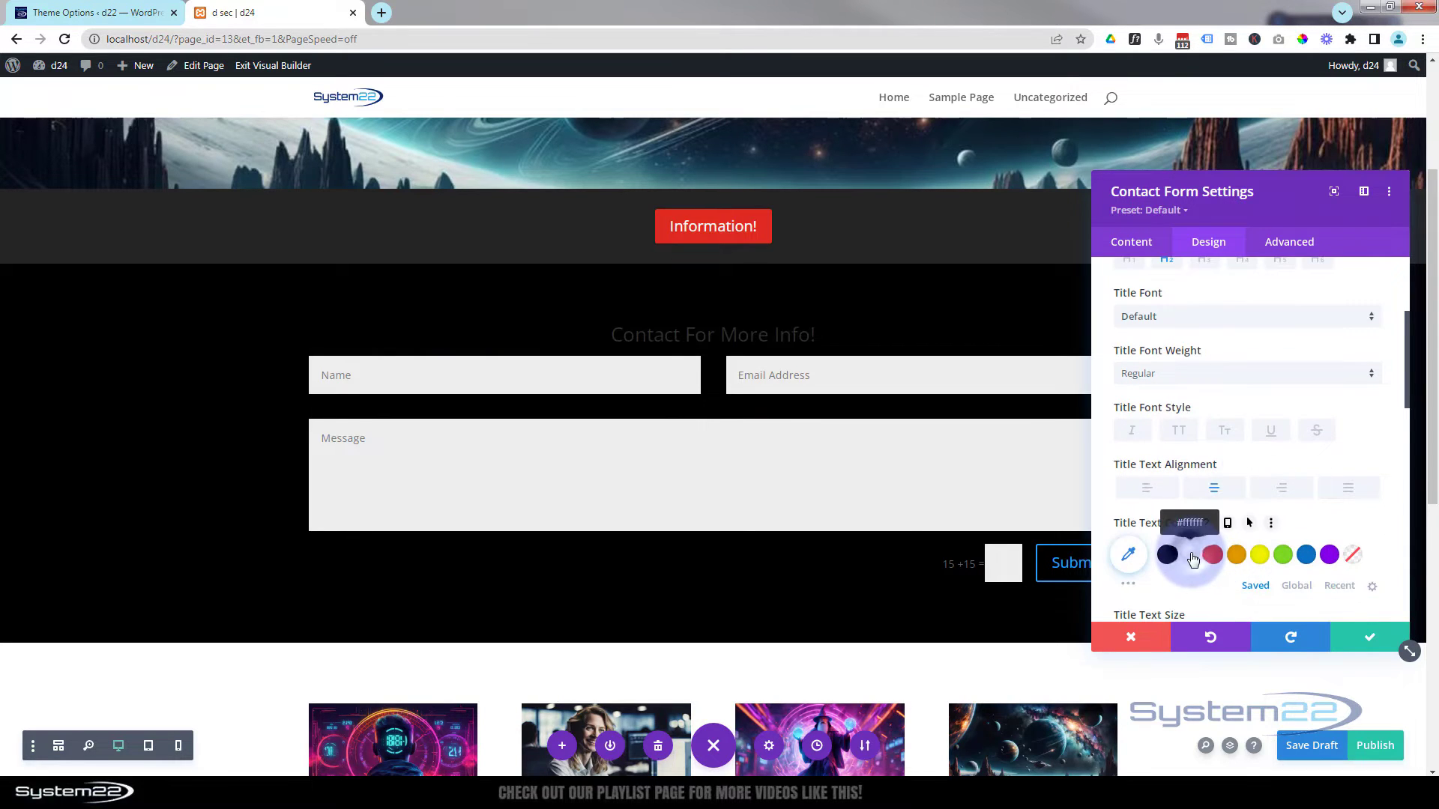
{"action": "left_click", "coordinate": [1192, 556]}
{"action": "left_click", "coordinate": [1364, 639]}
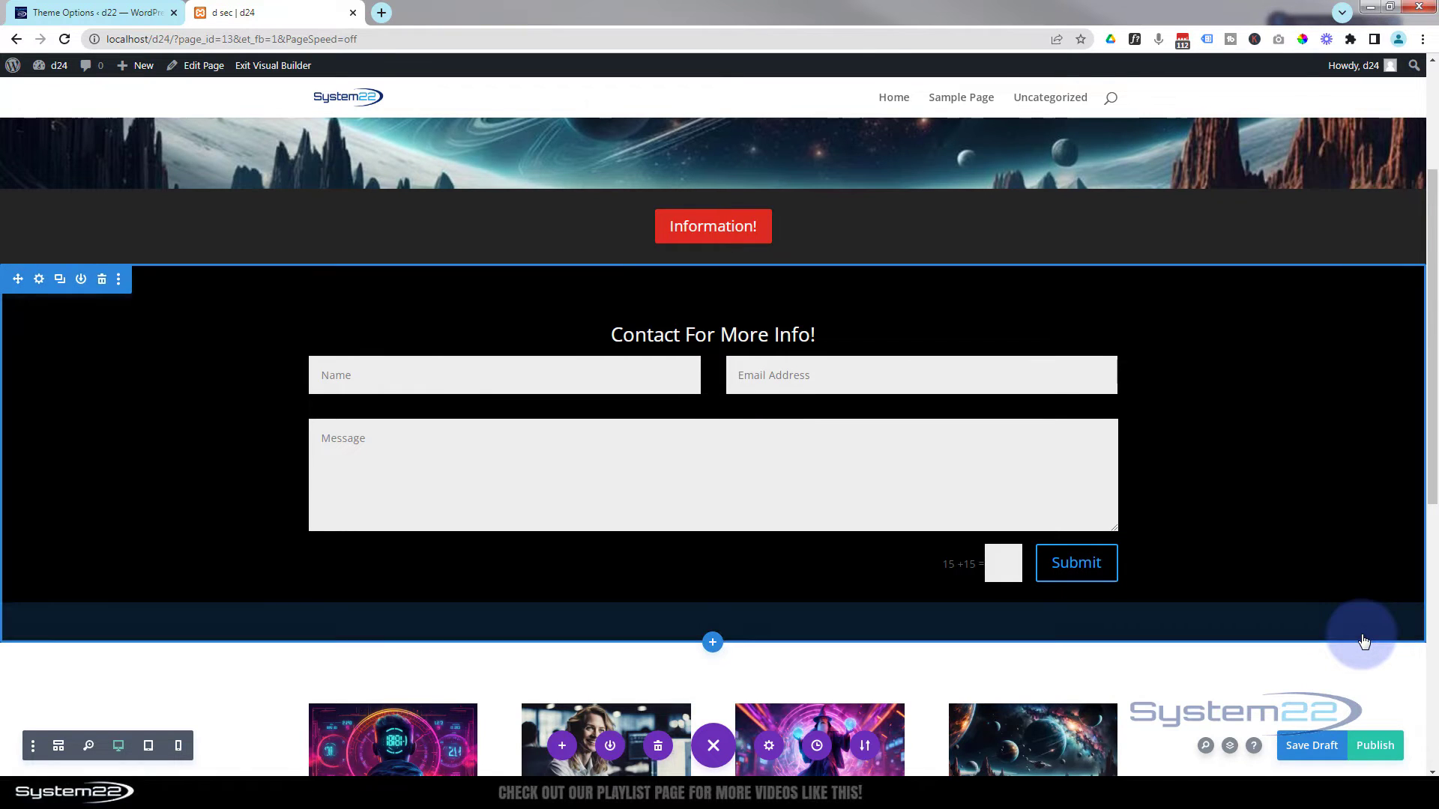
Insert a Code module below the image gallery, in the same row.
{"action": "scroll", "coordinate": [1289, 472], "scroll_direction": "up", "scroll_amount": 1}
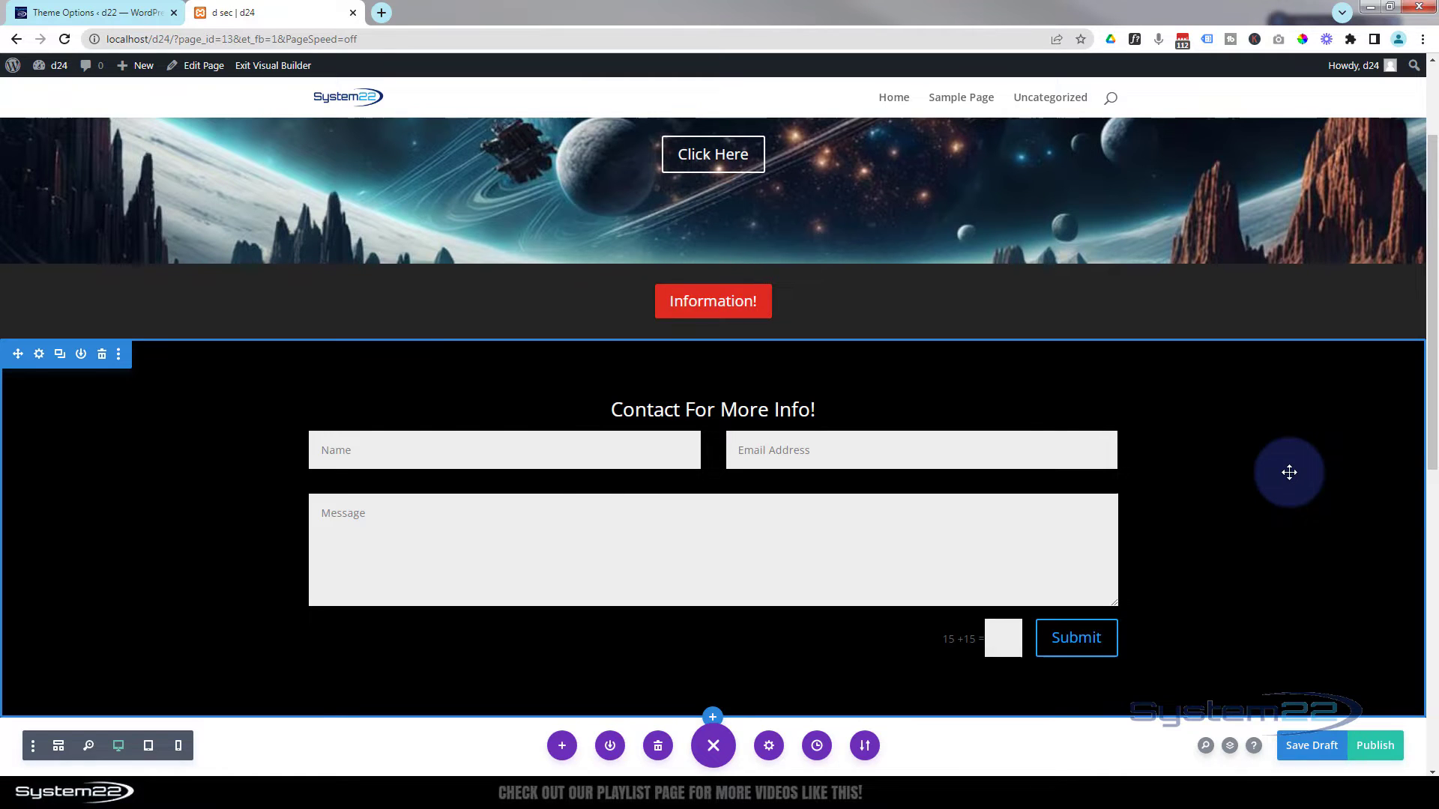
{"action": "scroll", "coordinate": [1289, 472], "scroll_direction": "down", "scroll_amount": 8}
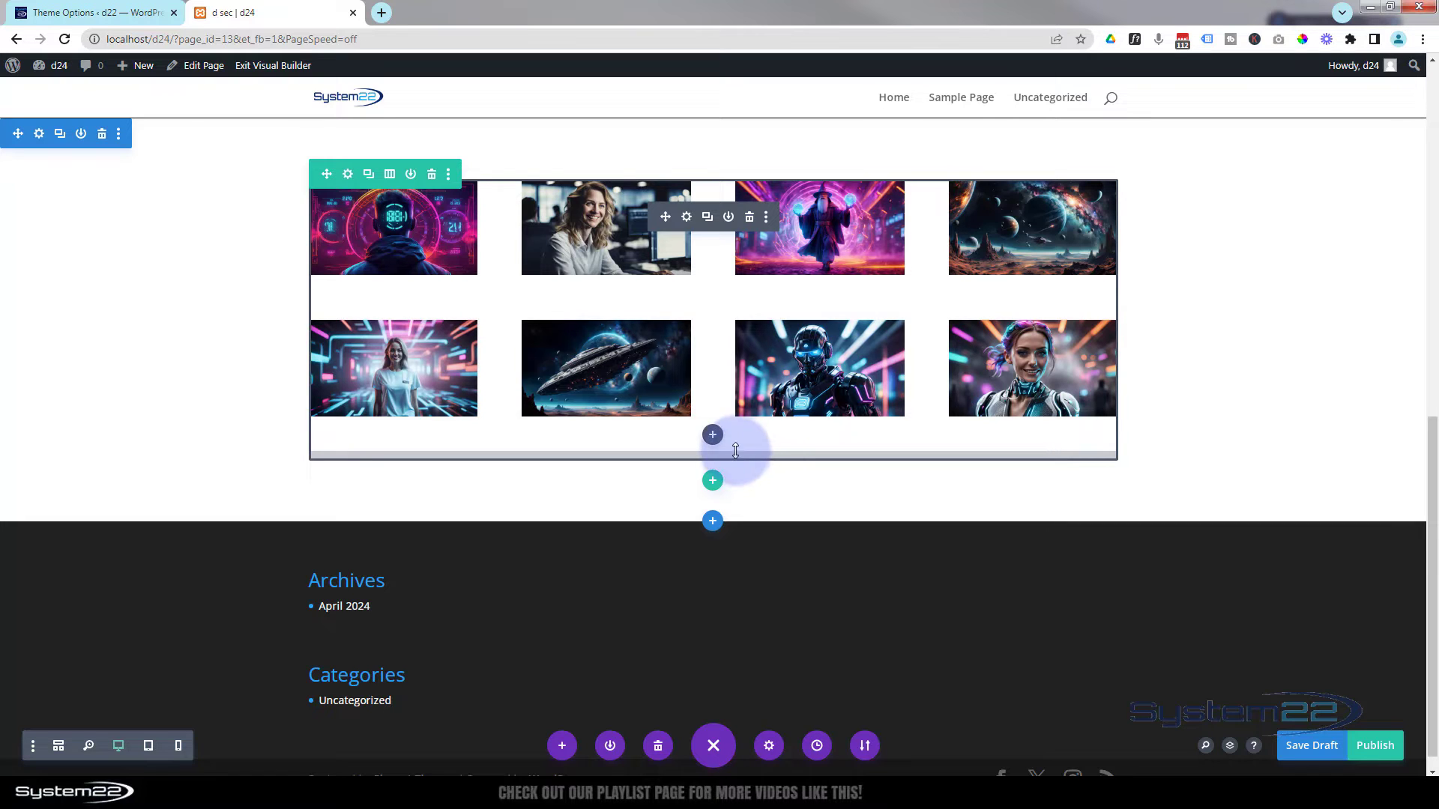
{"action": "left_click", "coordinate": [713, 437]}
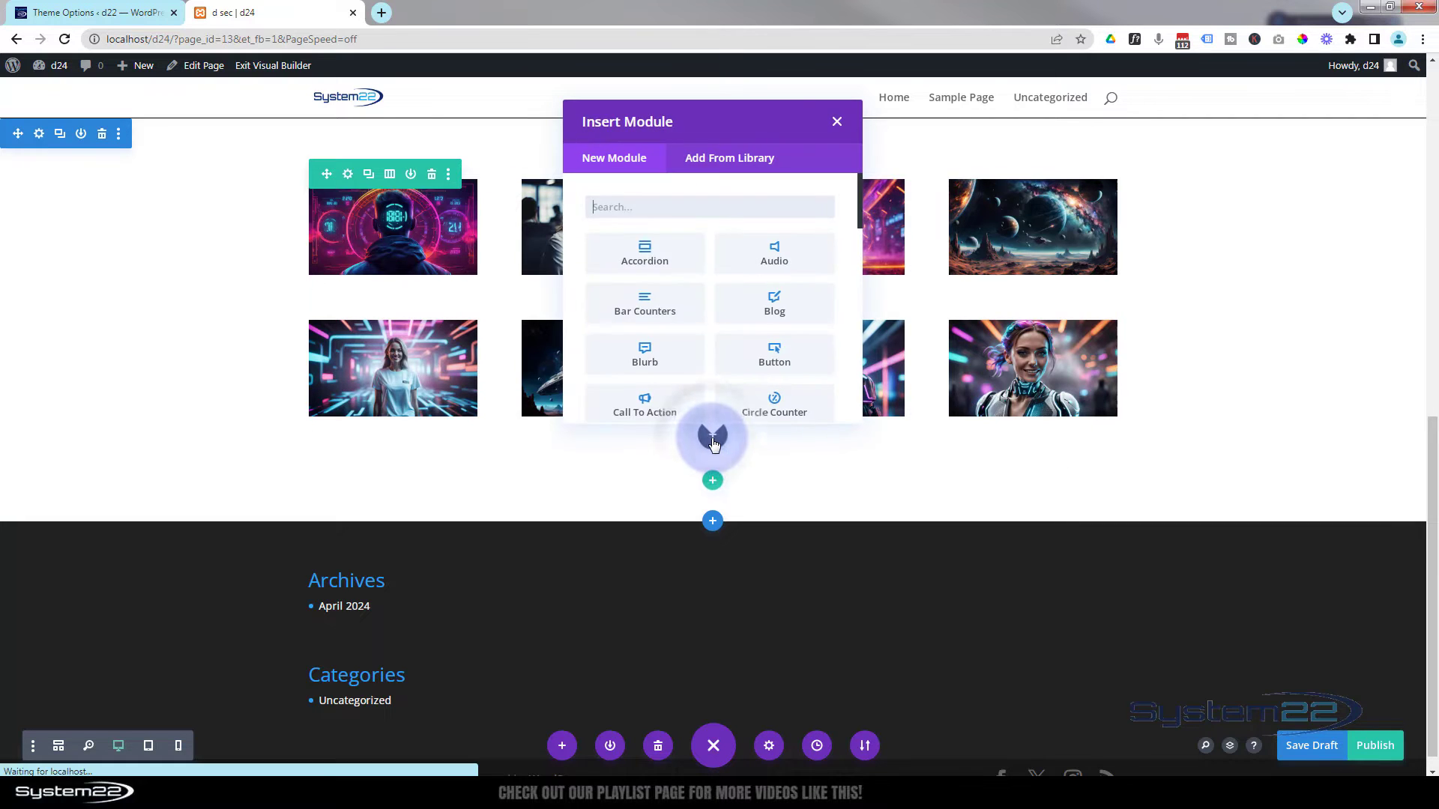
{"action": "scroll", "coordinate": [708, 348], "scroll_direction": "down", "scroll_amount": 5}
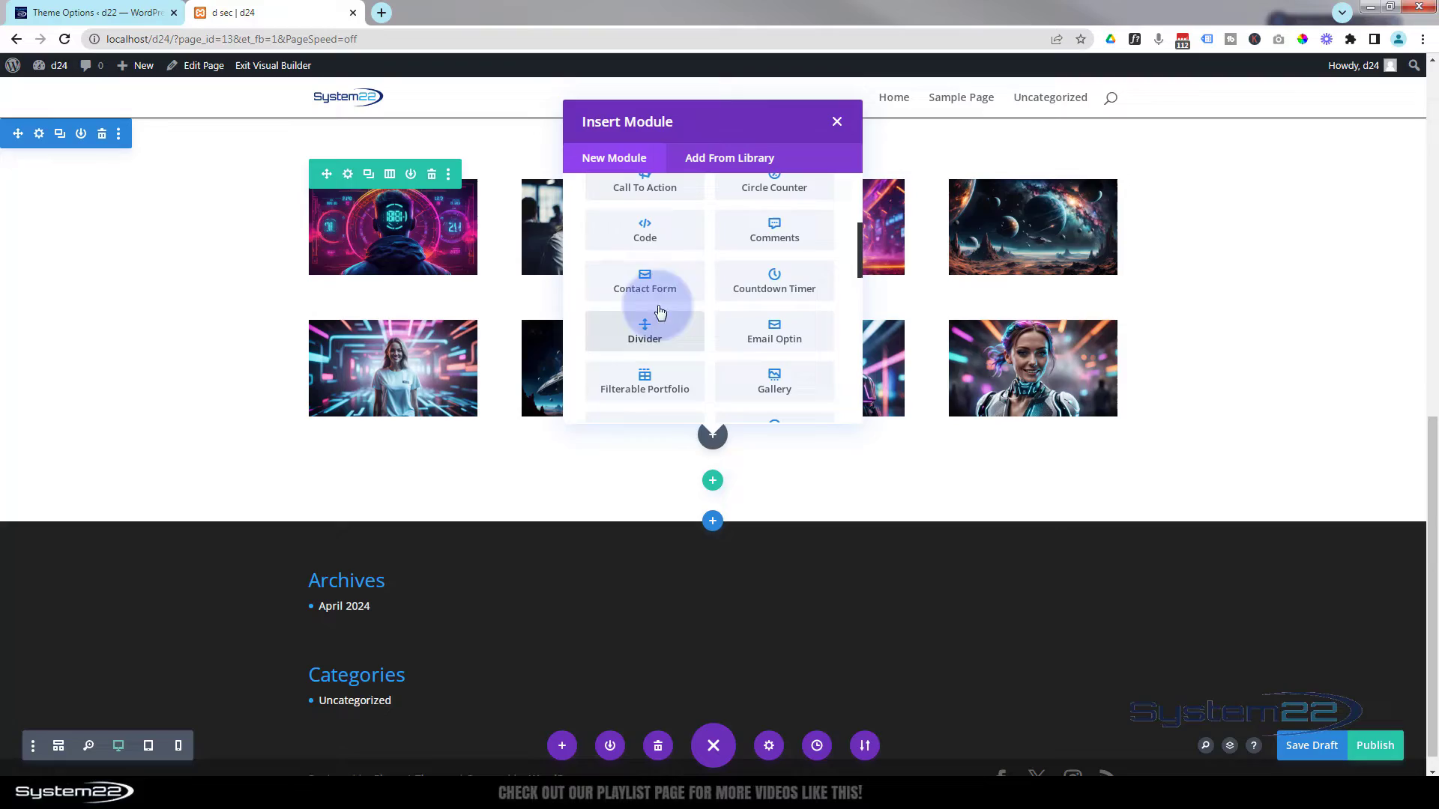
{"action": "left_click", "coordinate": [641, 227]}
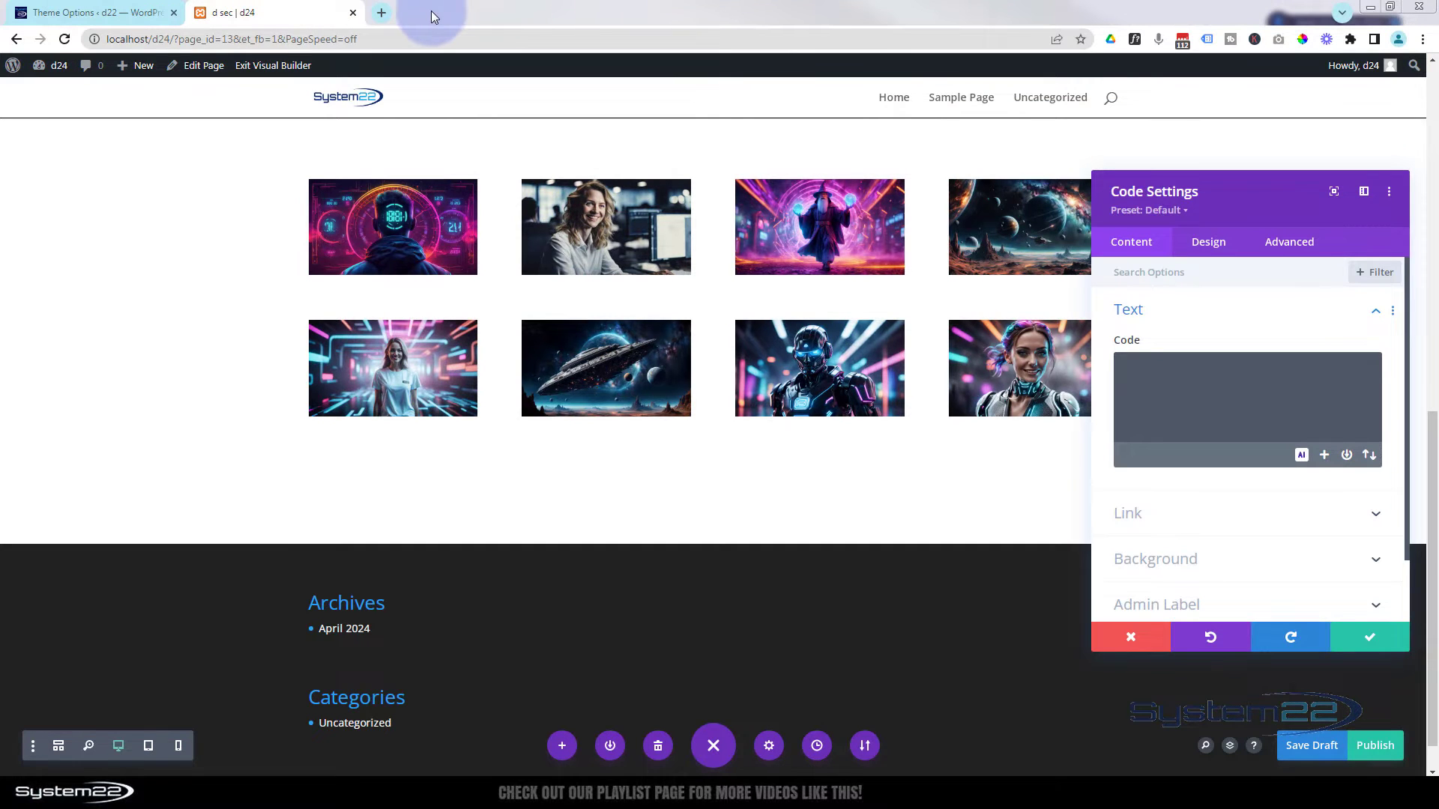
{"action": "left_click", "coordinate": [381, 14]}
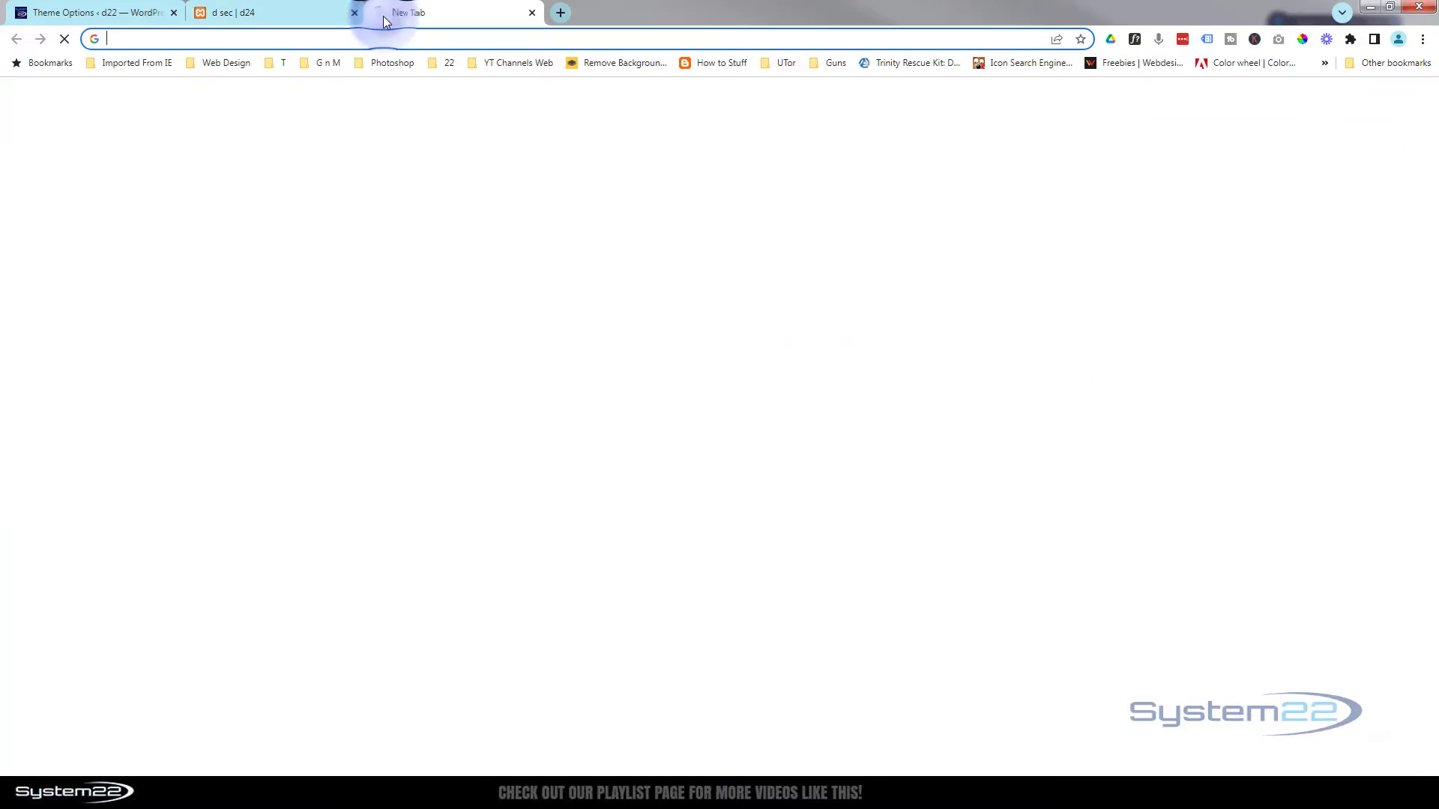
{"action": "left_click", "coordinate": [386, 32]}
{"action": "type", "text": "https://web-design-and-tech-tips.com/wp-content/uploads/2024/04/hidesec.pdf"}
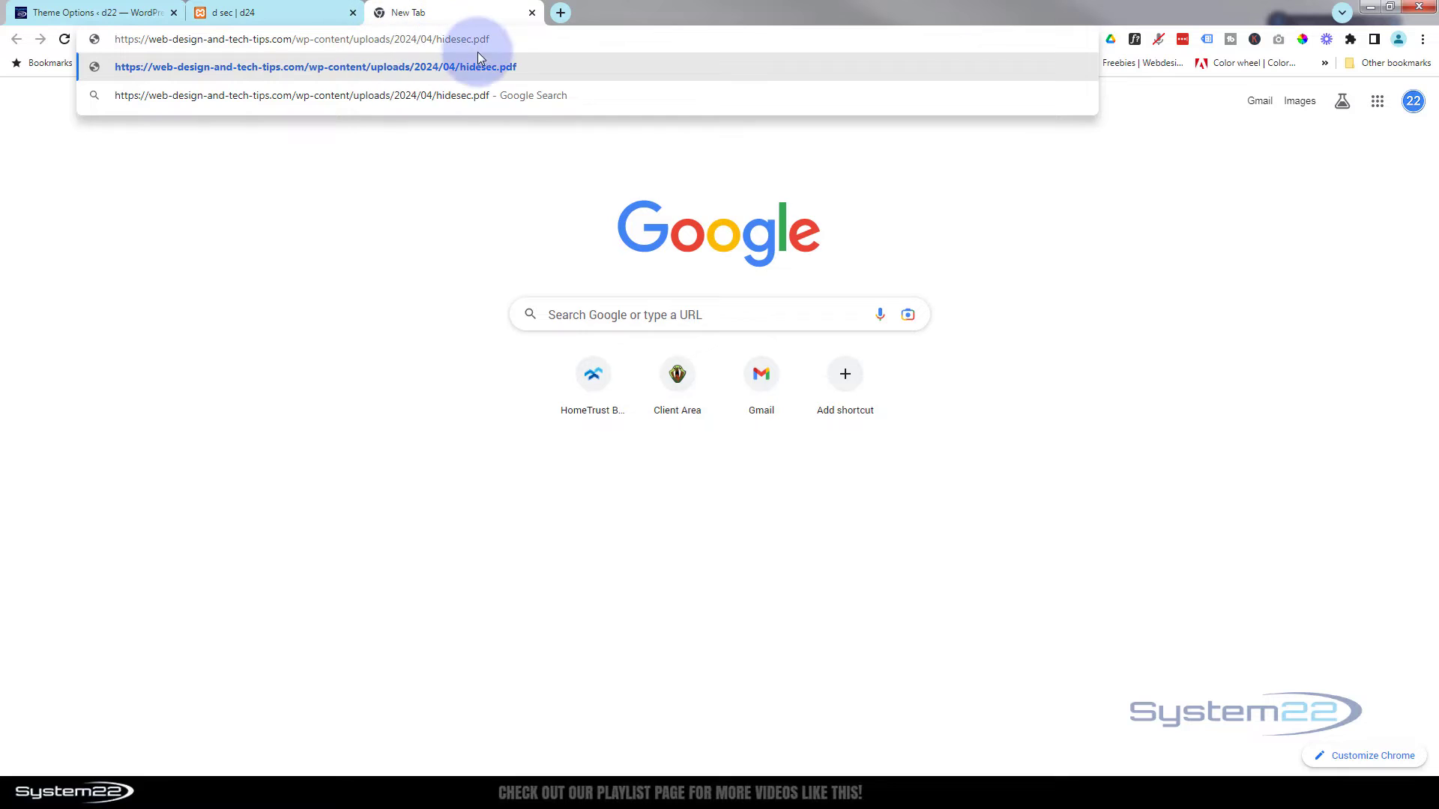
{"action": "key", "text": "Return"}
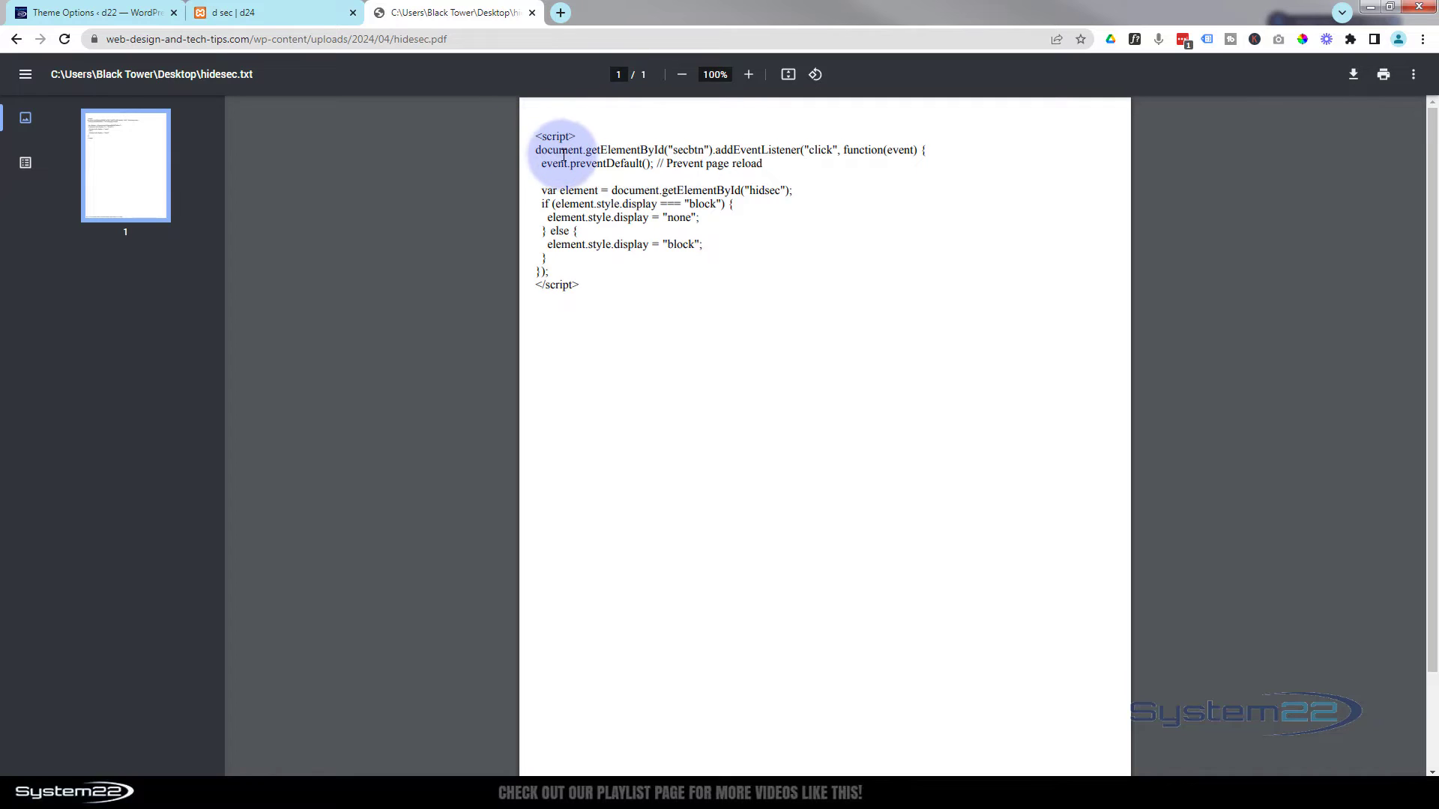
Check the "secbtn" and "hidsec" element IDs in the PDF's script and copy the whole script, including its opening and closing script tags.
{"action": "double_click", "coordinate": [678, 151]}
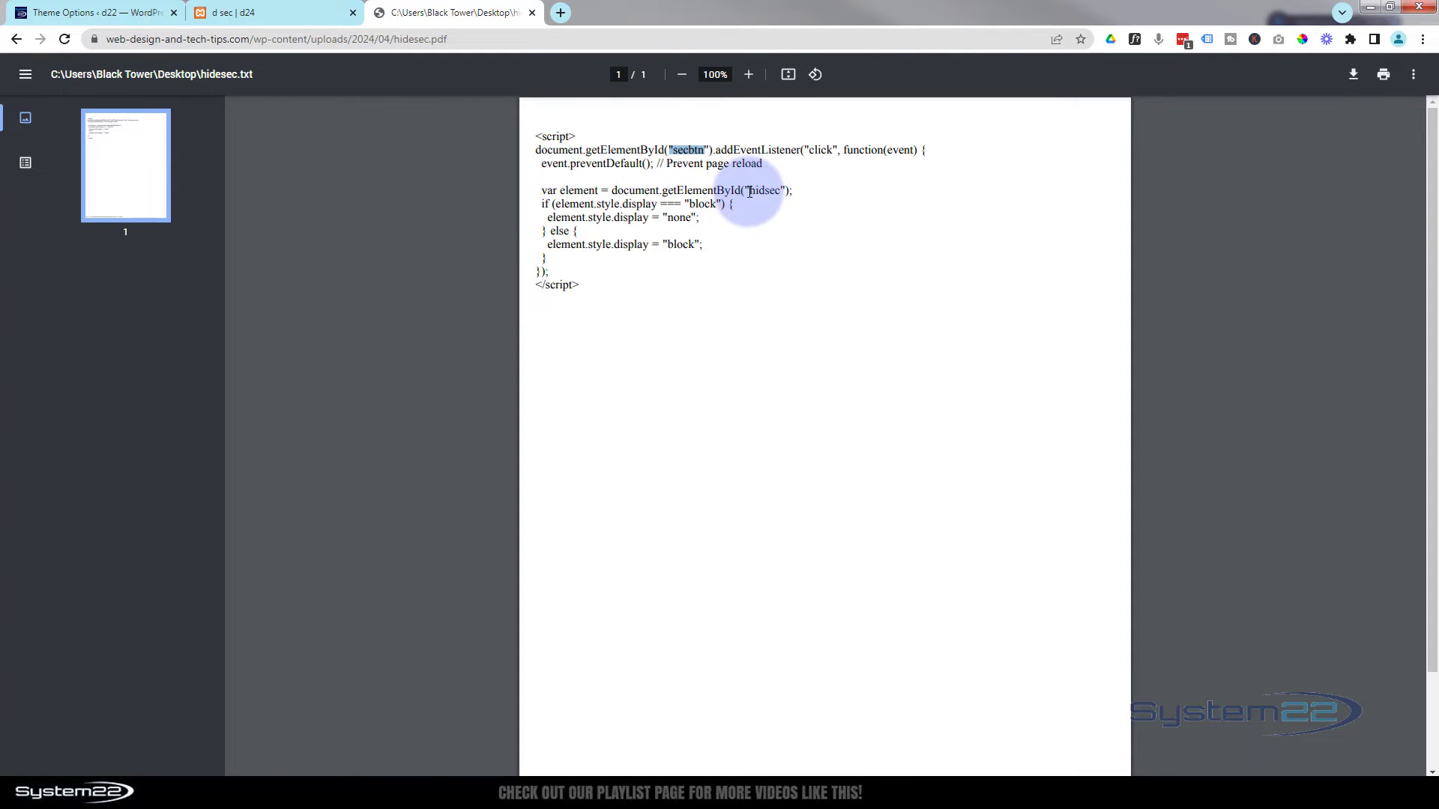
{"action": "left_click_drag", "start_coordinate": [750, 191], "coordinate": [782, 192]}
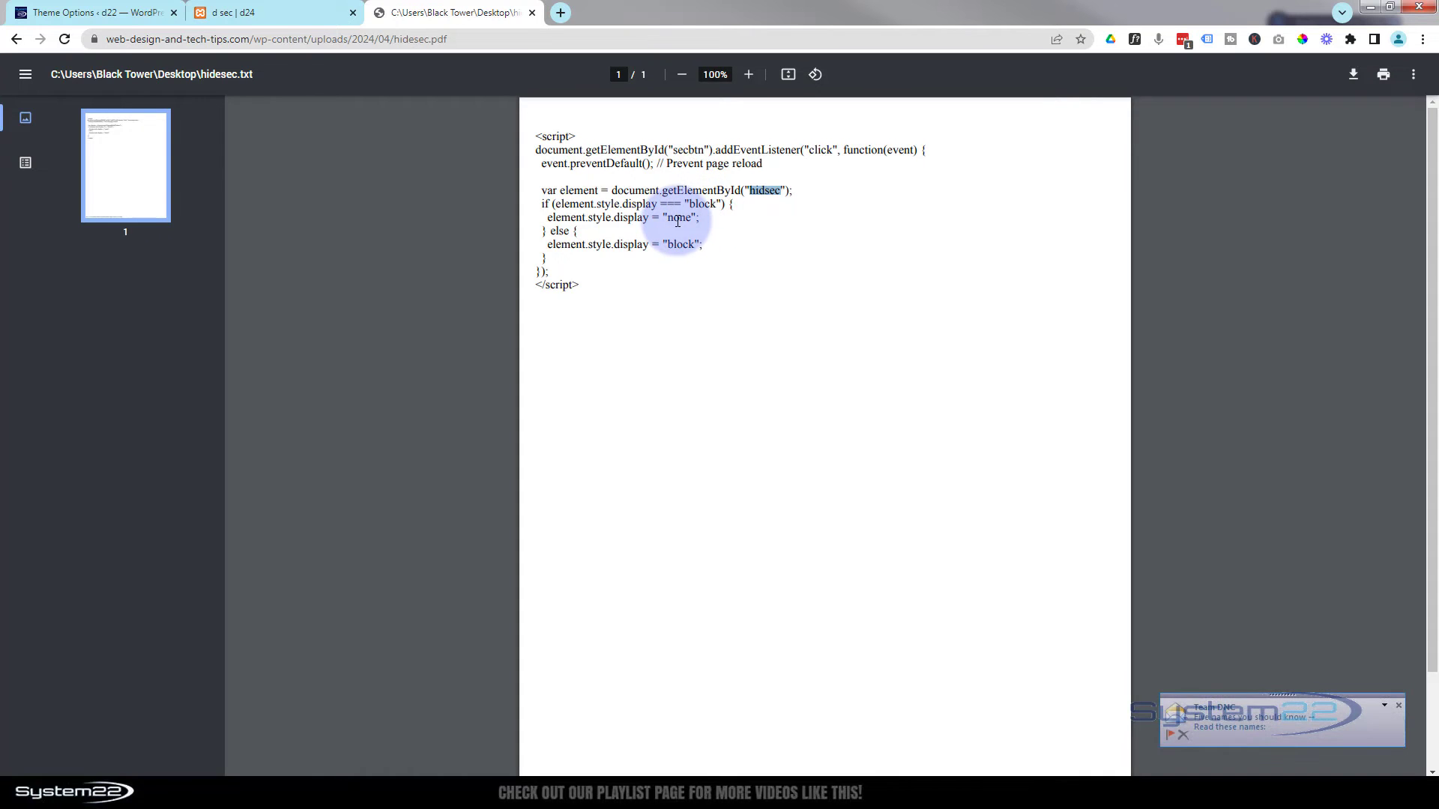
{"action": "left_click", "coordinate": [602, 289]}
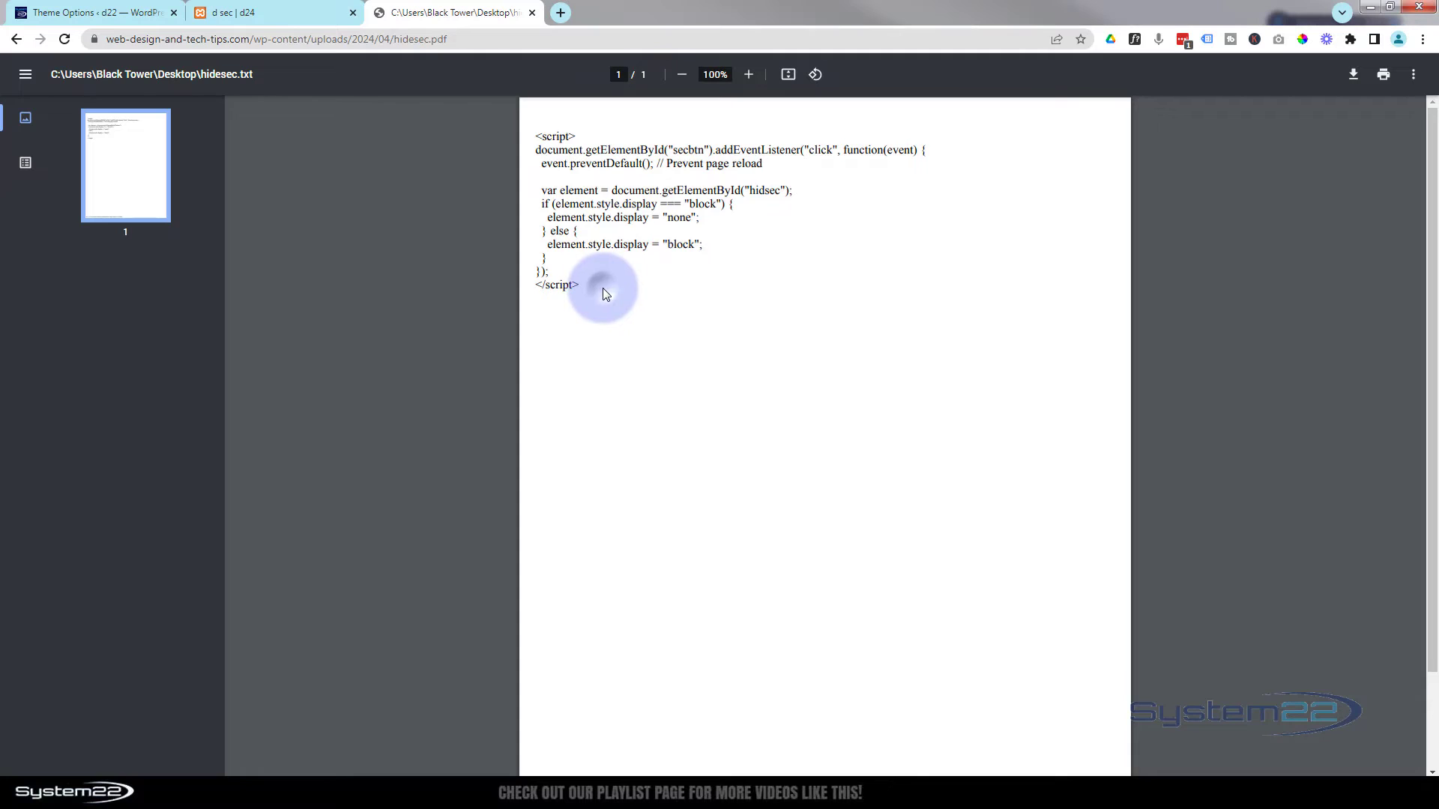
{"action": "left_click", "coordinate": [581, 287]}
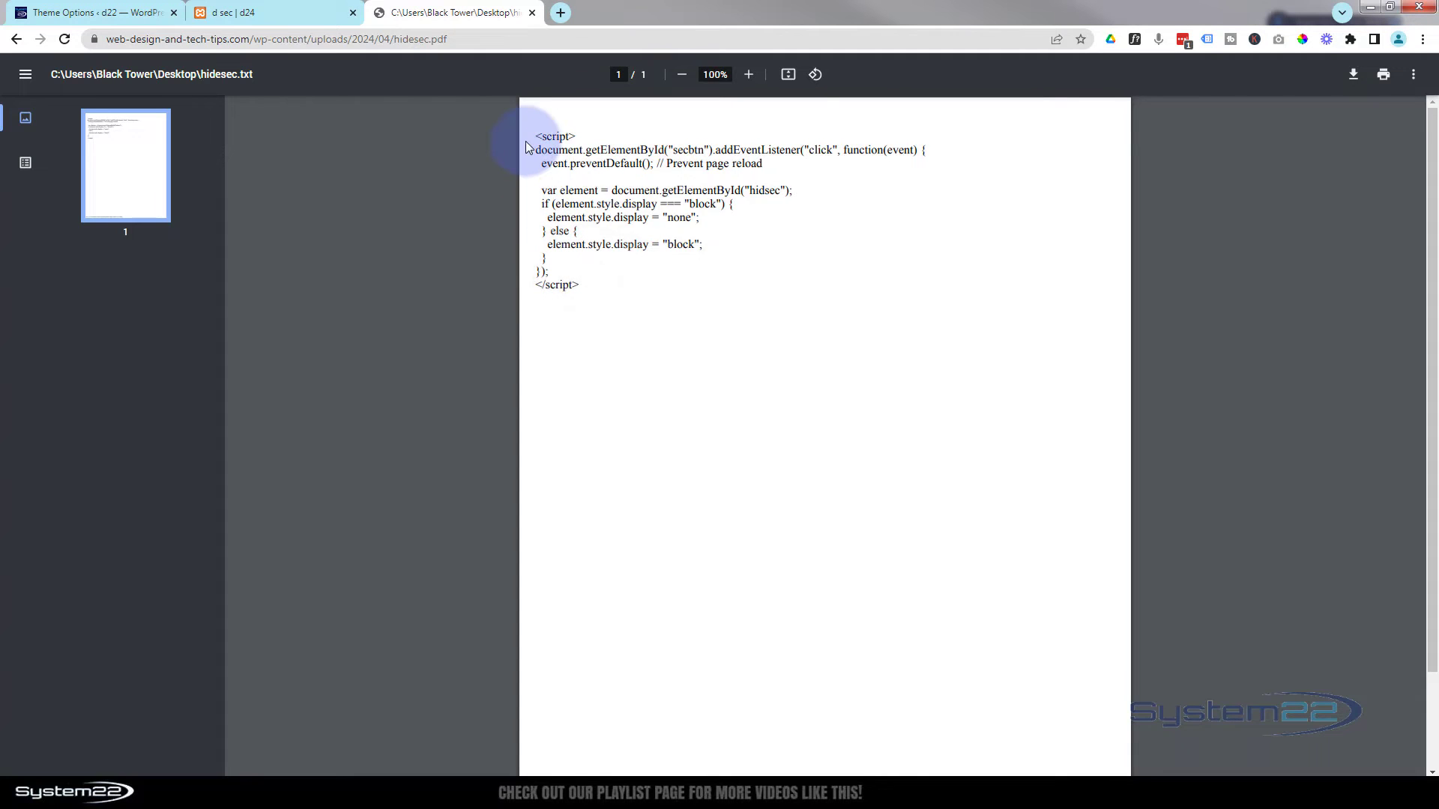
{"action": "left_click_drag", "start_coordinate": [537, 132], "coordinate": [681, 279]}
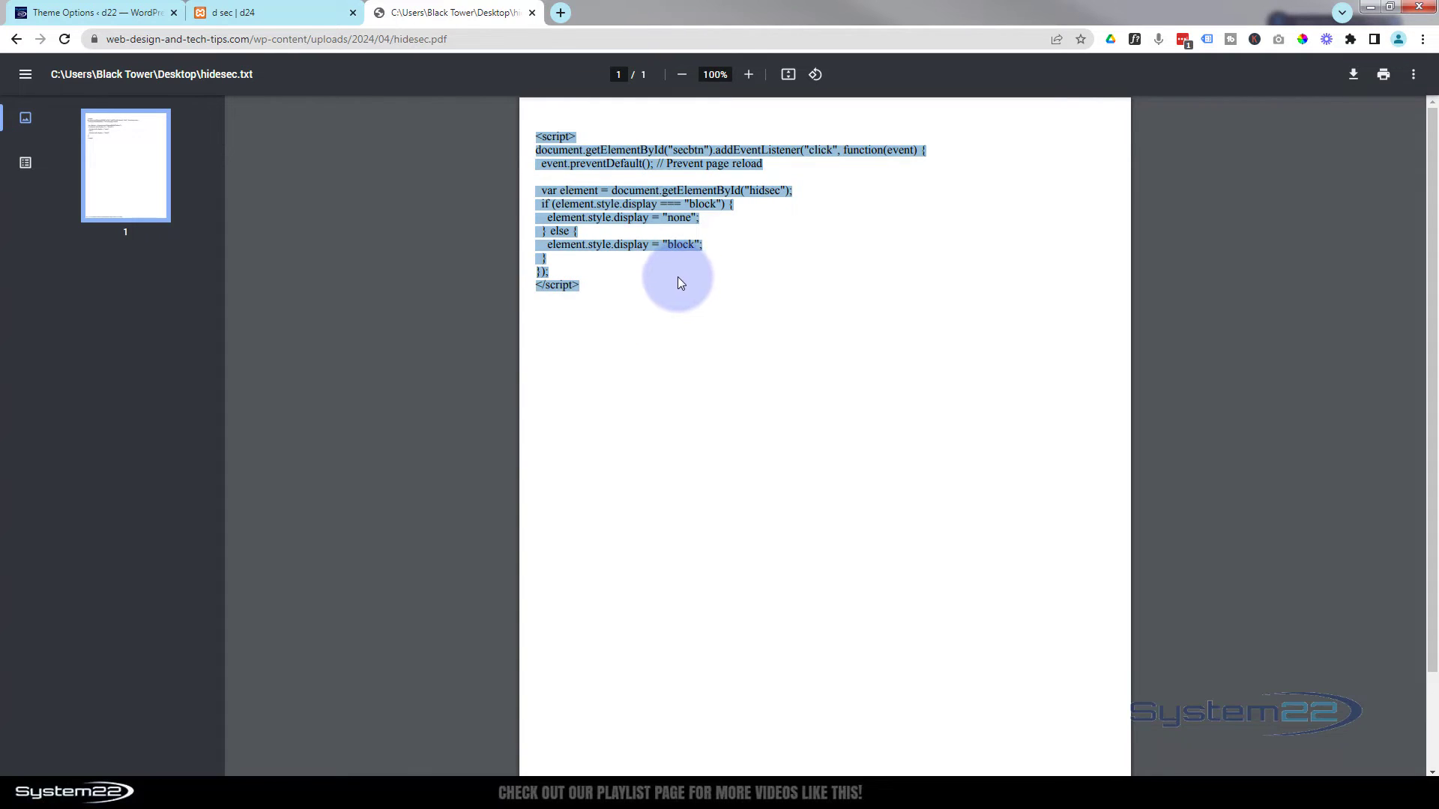
Paste the copied toggle script into the Code module on the d sec page and save the module.
{"action": "left_click", "coordinate": [301, 7]}
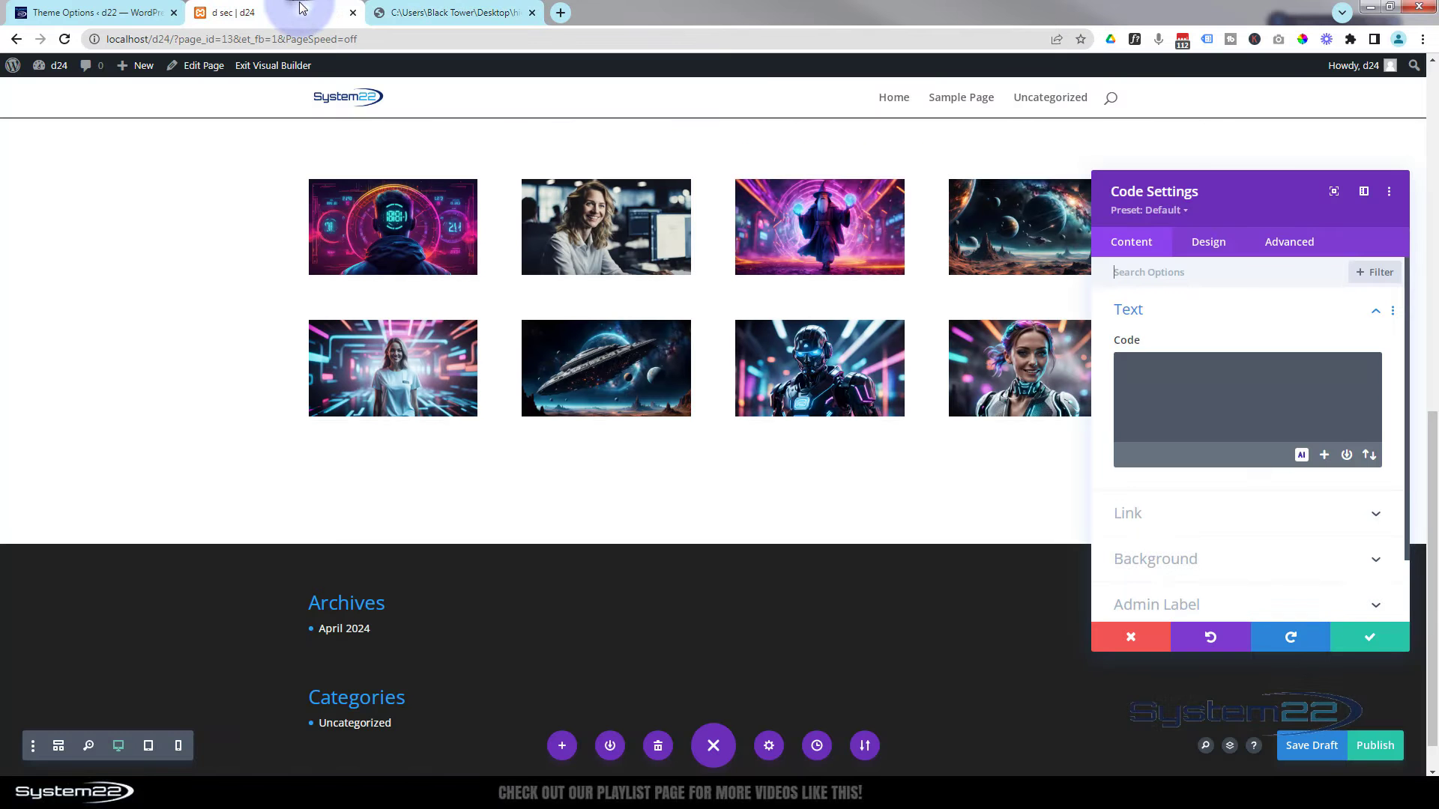
{"action": "left_click", "coordinate": [1129, 372]}
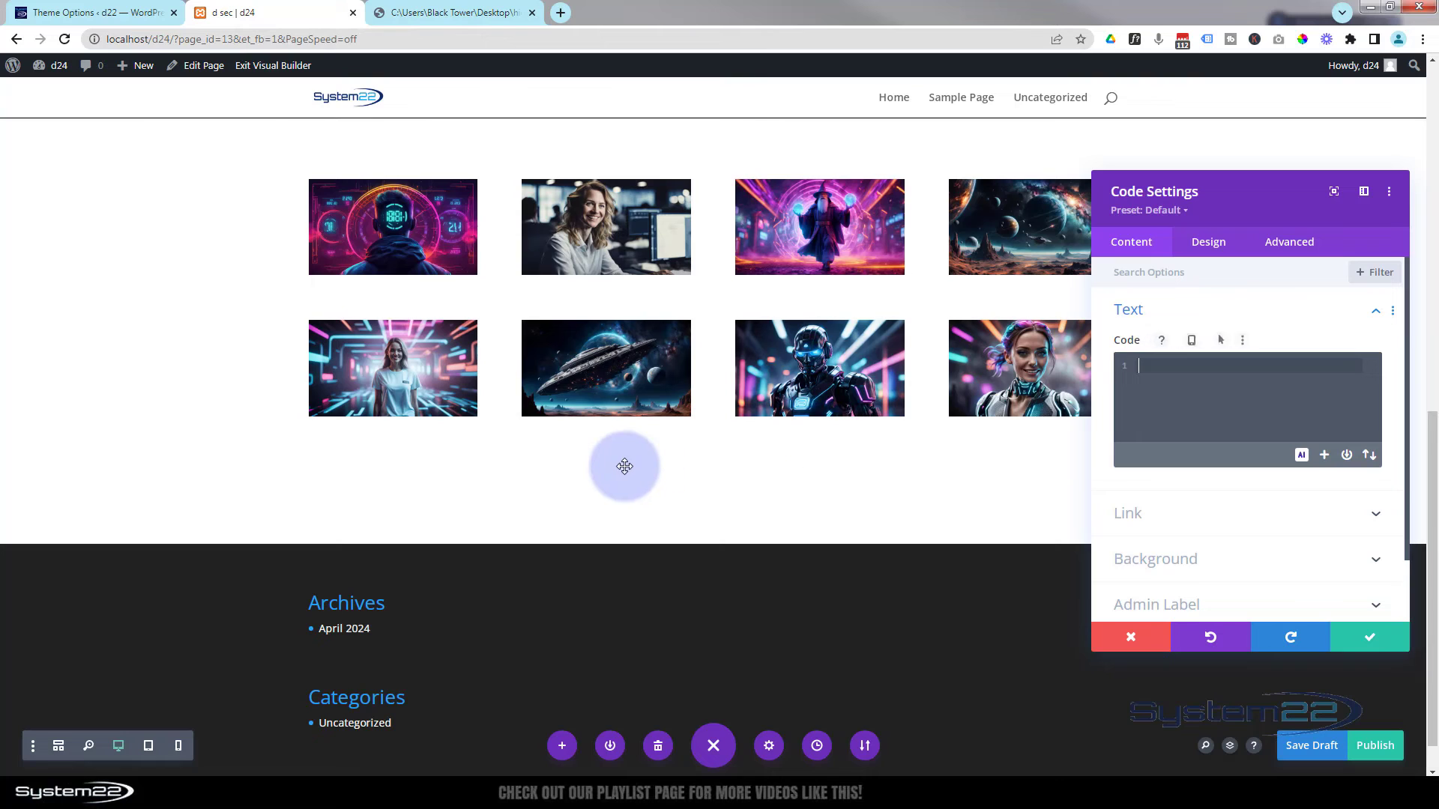
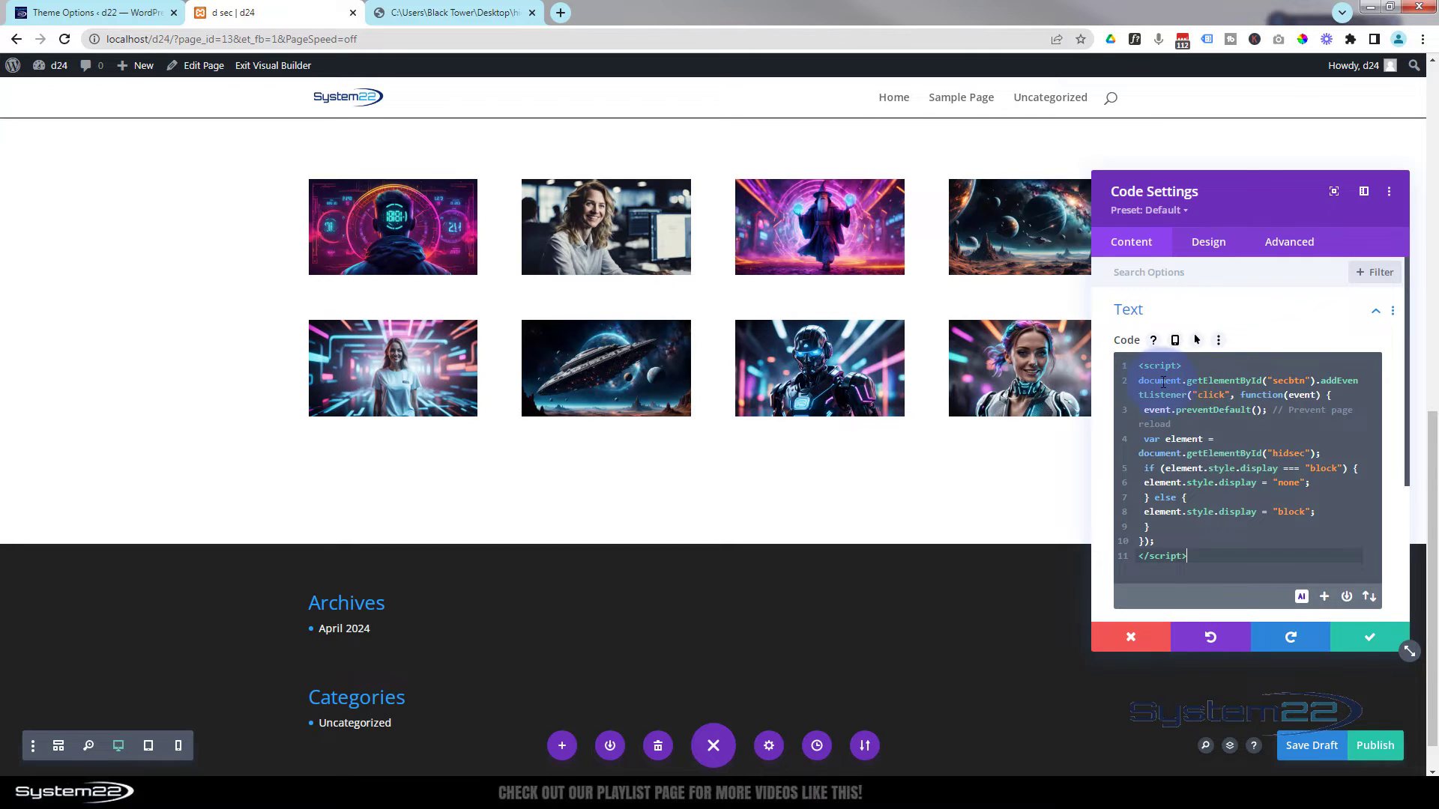
{"action": "double_click", "coordinate": [1277, 381]}
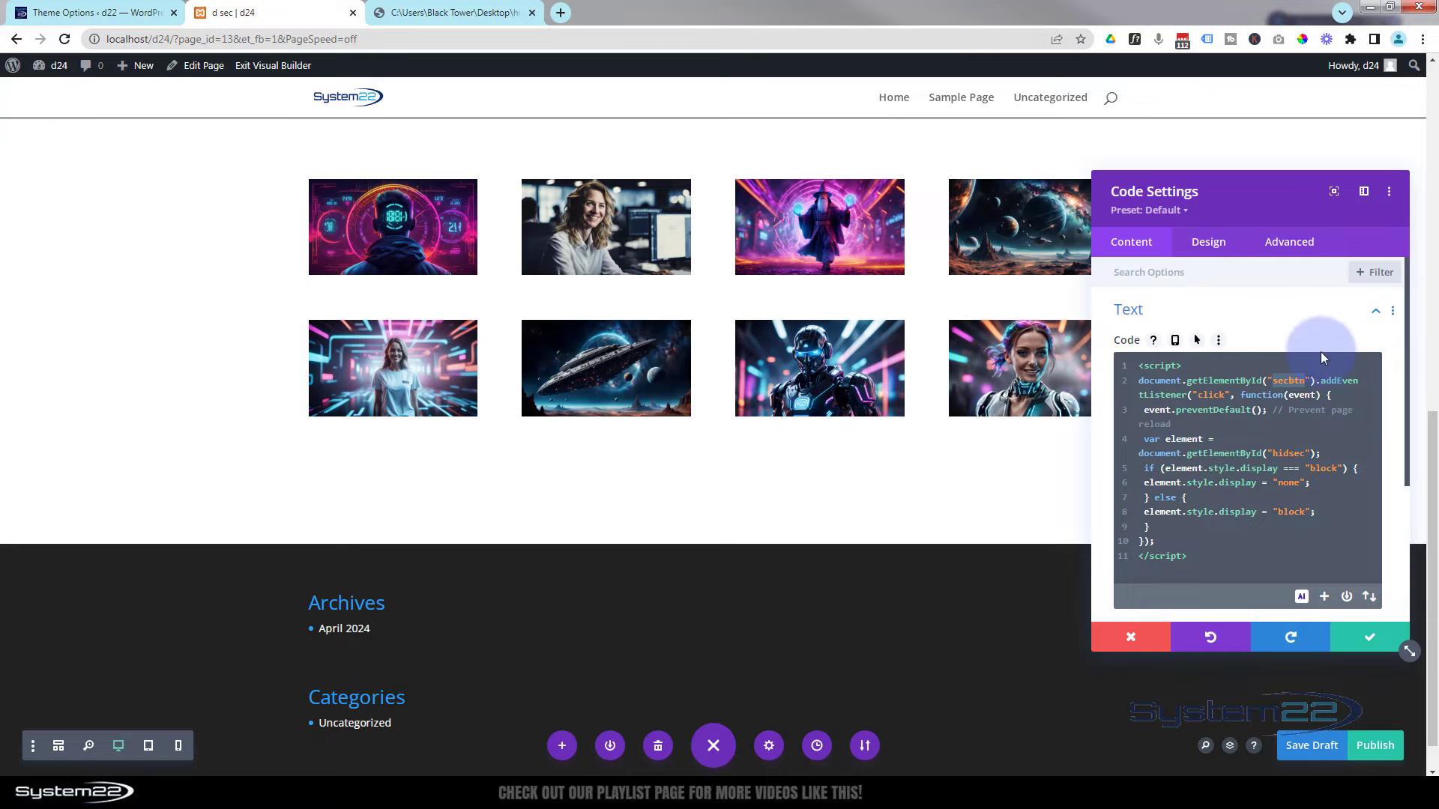
{"action": "left_click", "coordinate": [1334, 634]}
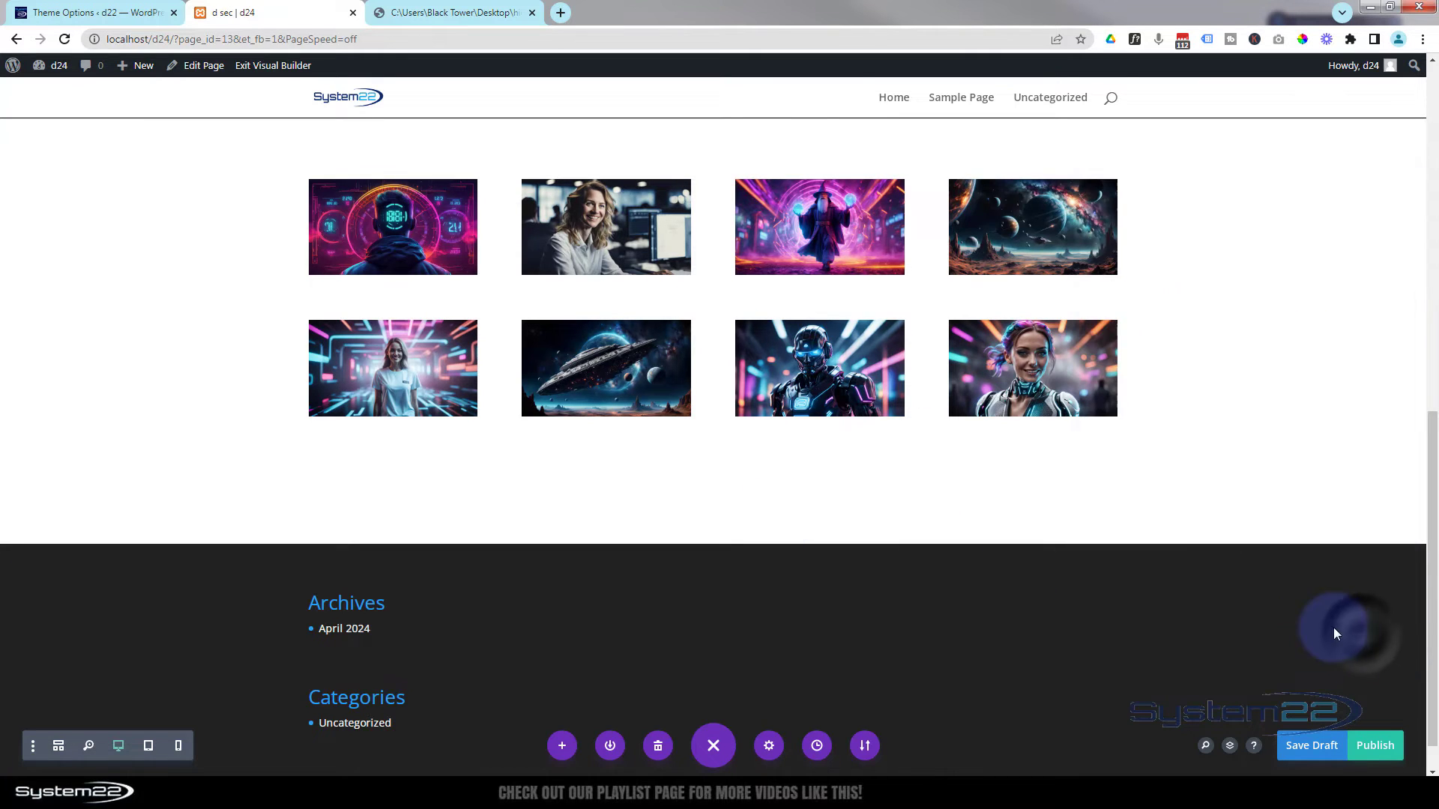
{"action": "scroll", "coordinate": [684, 434], "scroll_direction": "up", "scroll_amount": 6}
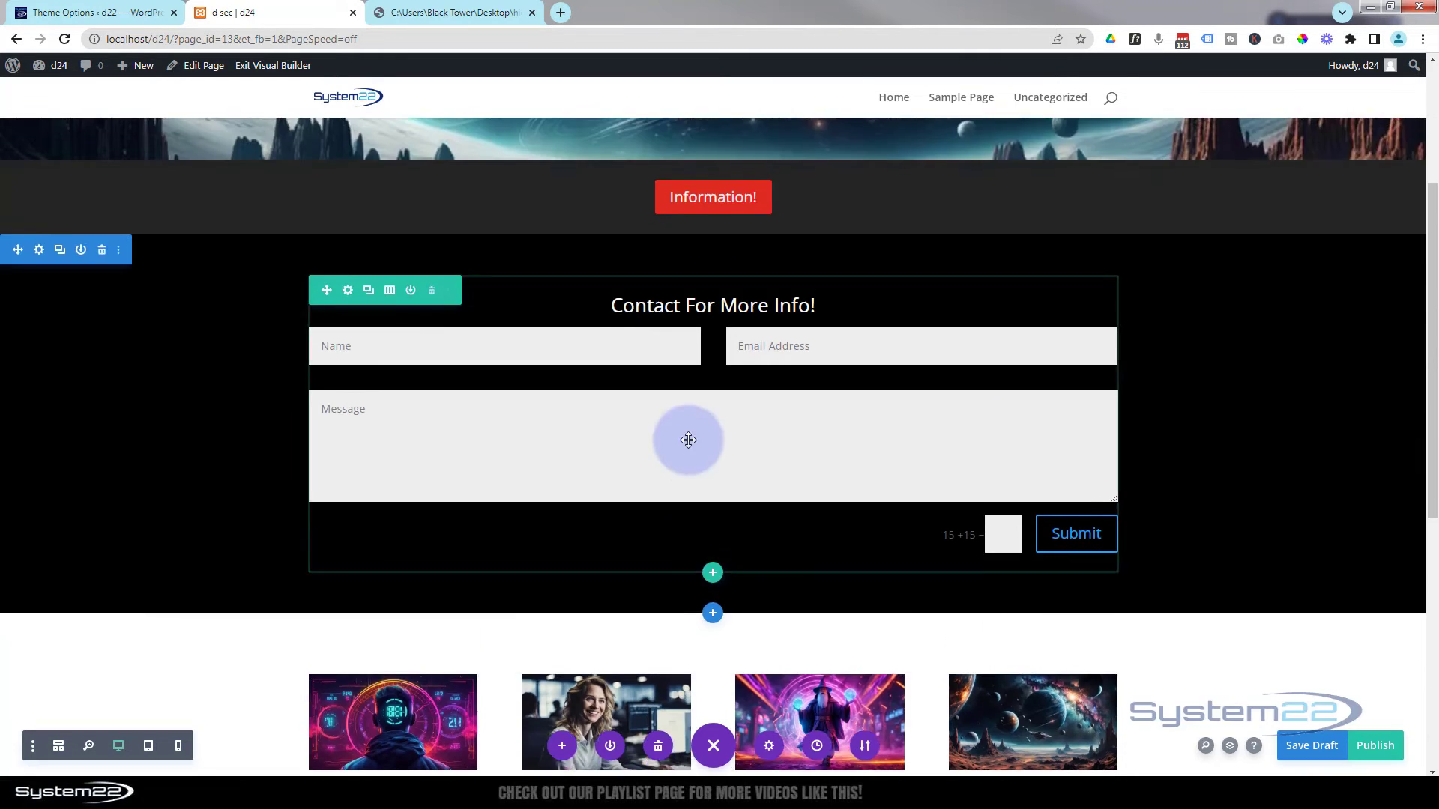
Assign the CSS ID "secbtn" to the Information button module and save its settings.
{"action": "scroll", "coordinate": [688, 440], "scroll_direction": "up", "scroll_amount": 3}
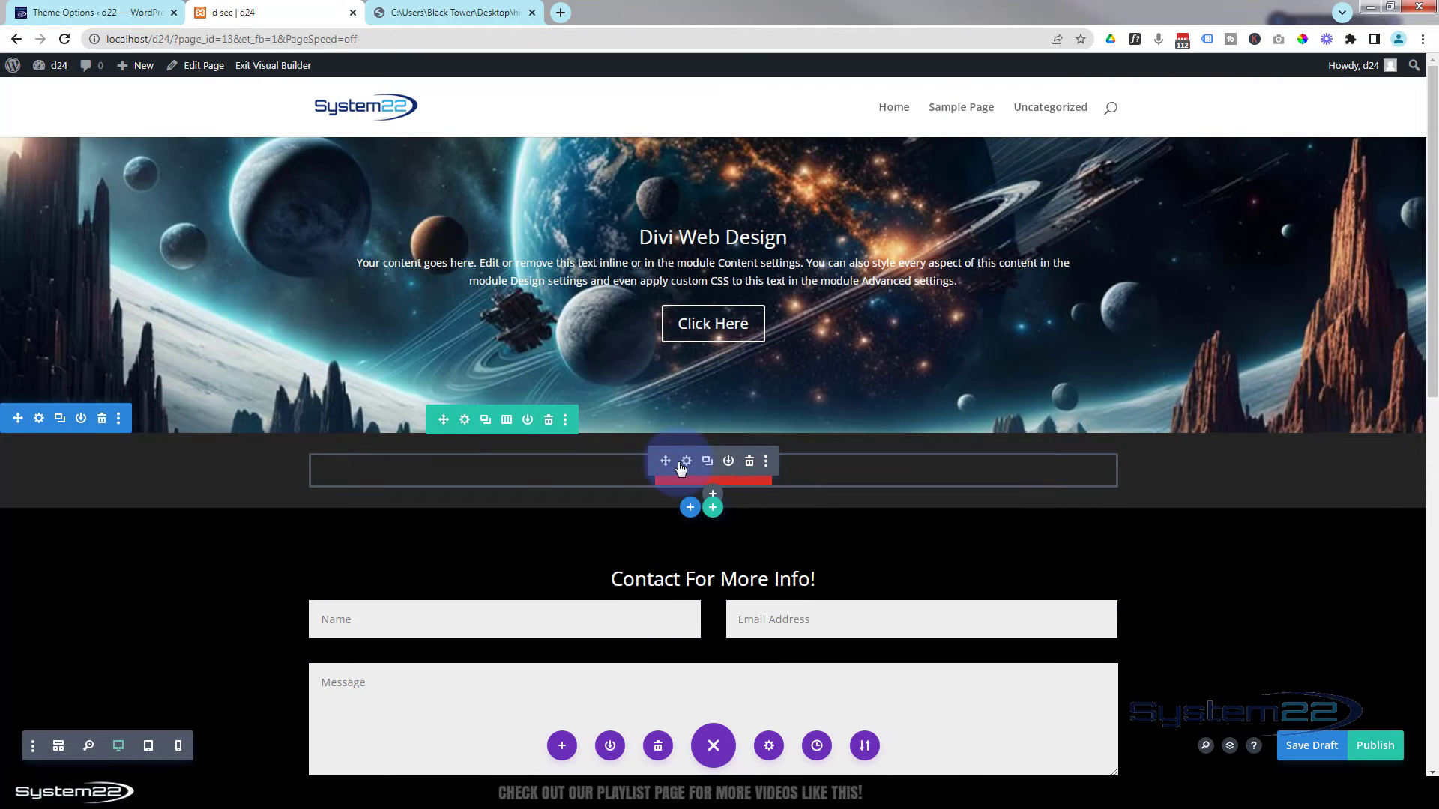
{"action": "left_click", "coordinate": [686, 463]}
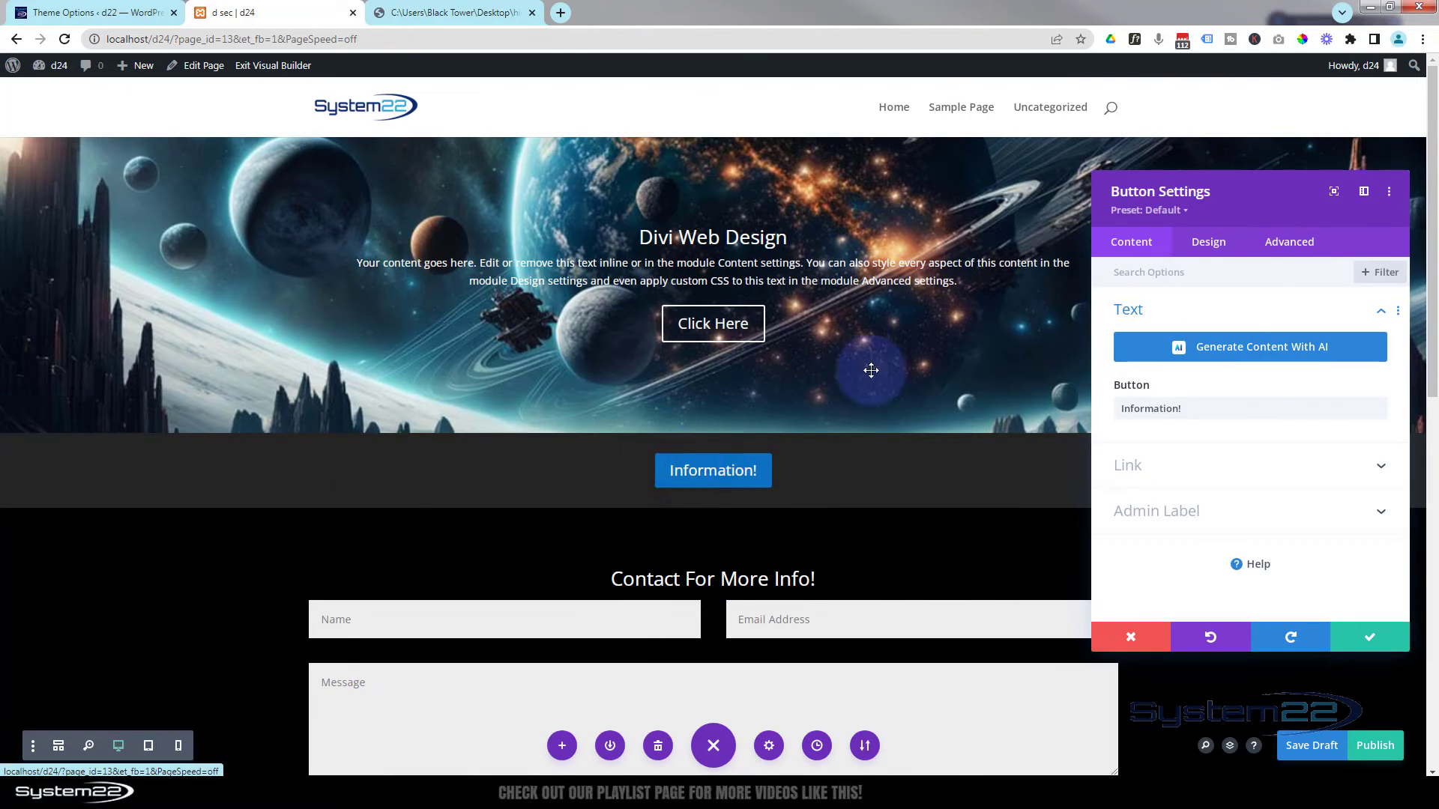
{"action": "left_click", "coordinate": [1296, 244]}
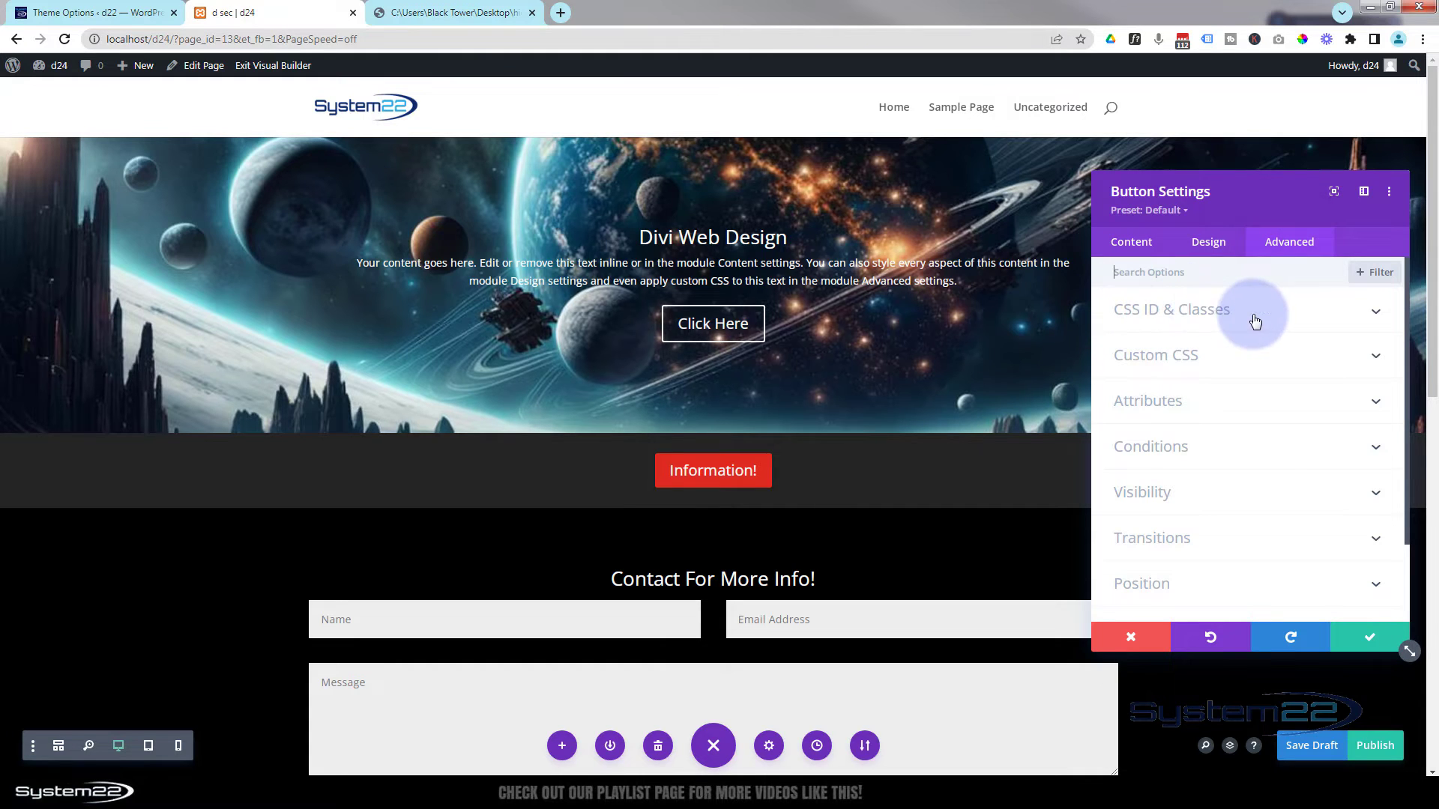
{"action": "left_click", "coordinate": [1287, 319]}
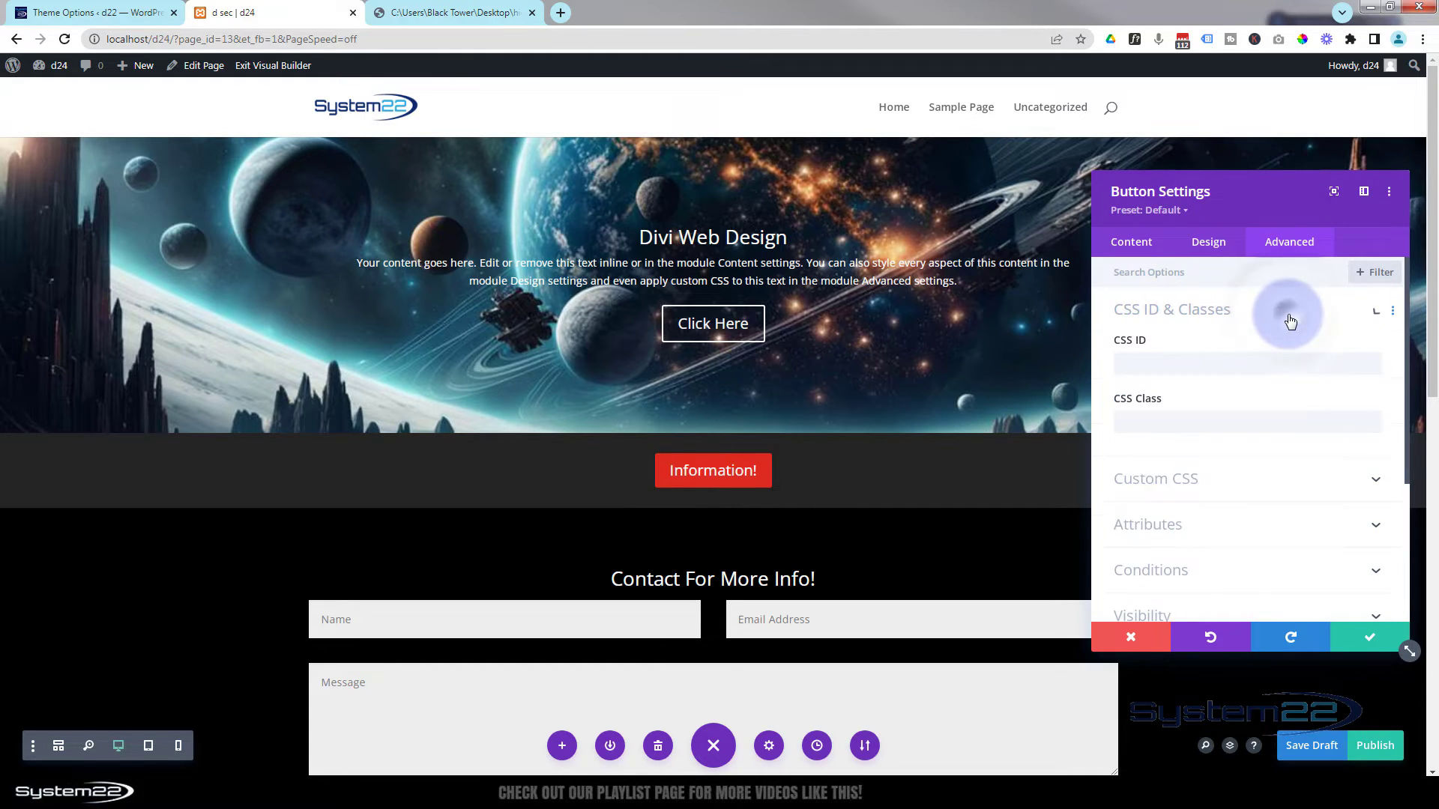
{"action": "left_click", "coordinate": [1154, 365]}
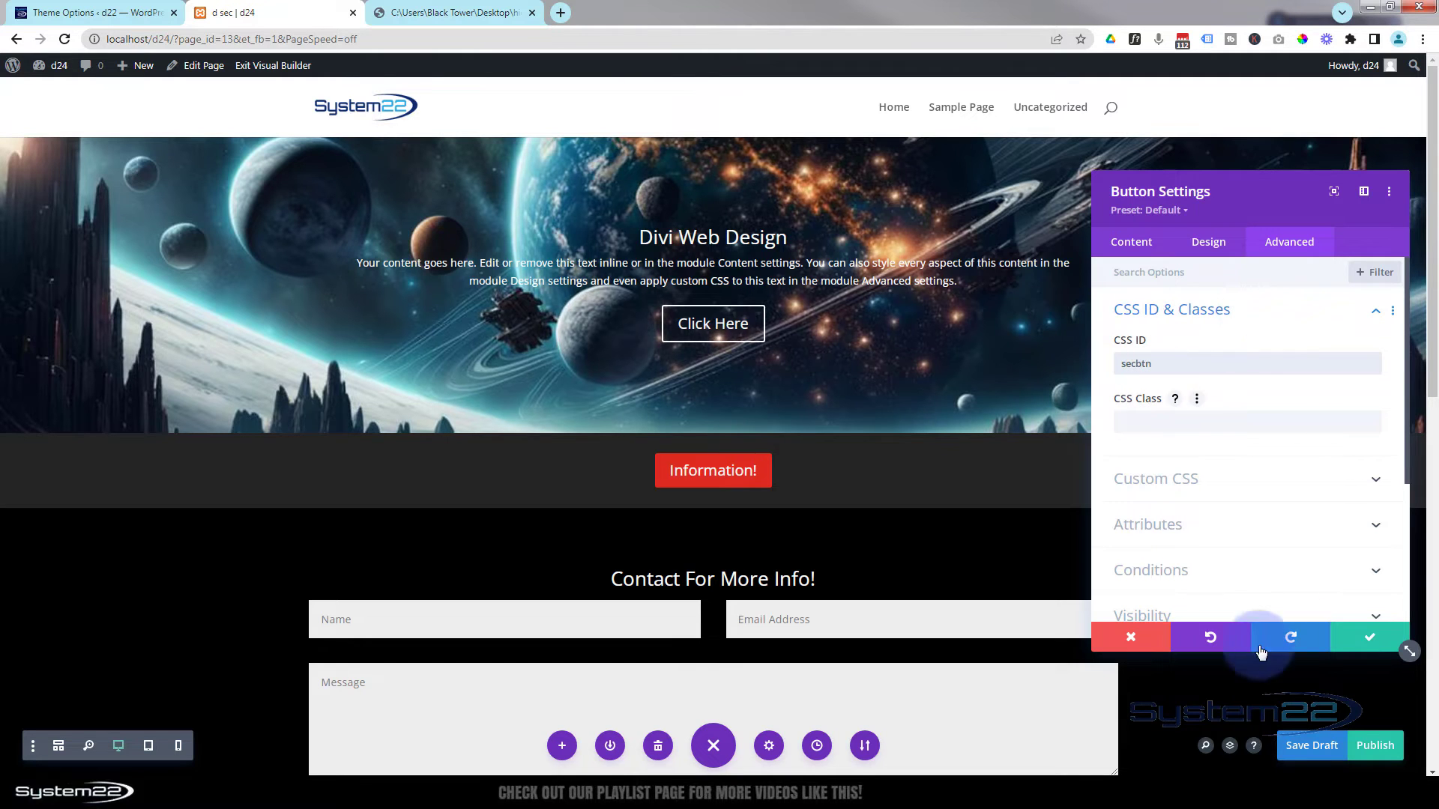
{"action": "left_click", "coordinate": [1346, 631]}
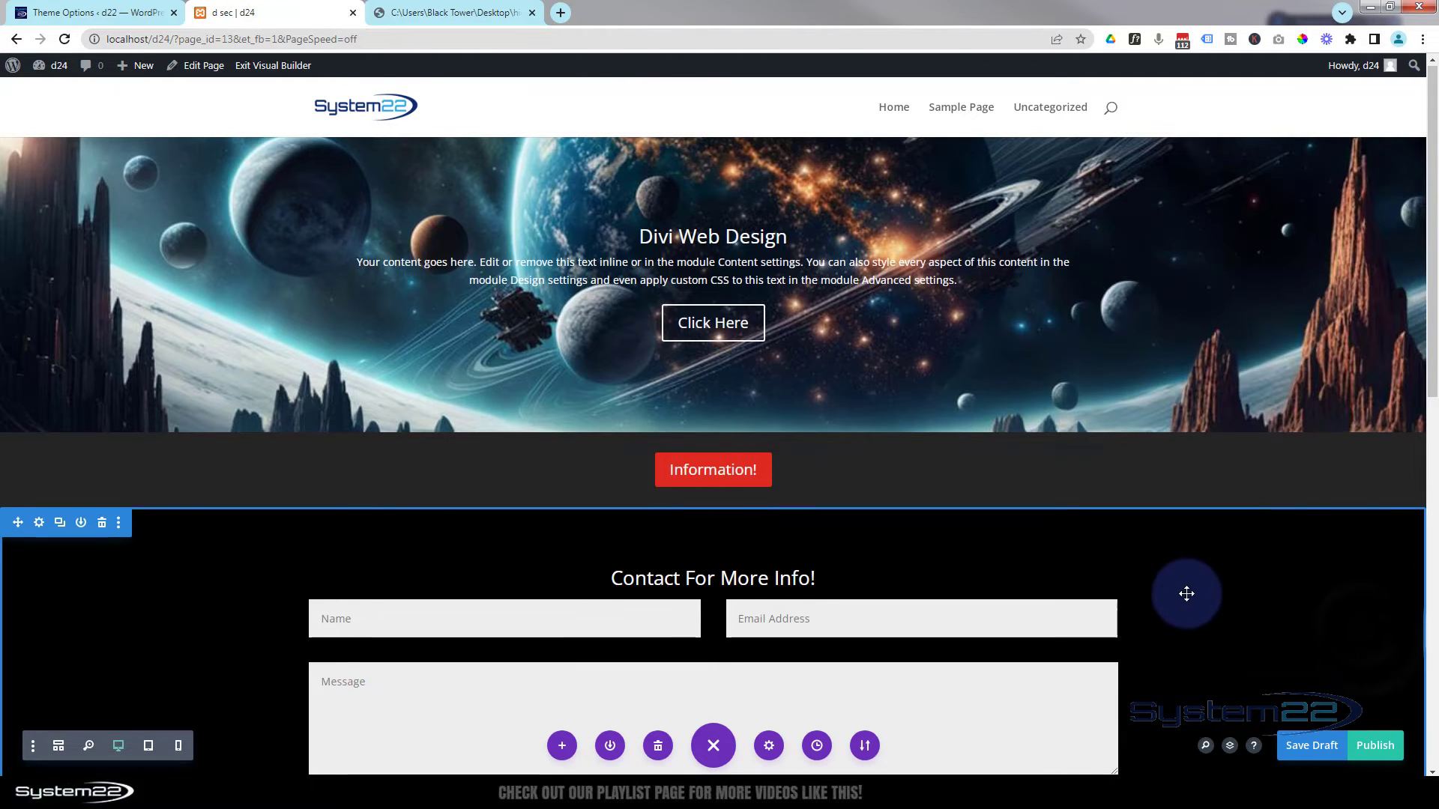
Locate the Code module below the gallery in wireframe view and open its settings.
{"action": "scroll", "coordinate": [1187, 594], "scroll_direction": "down", "scroll_amount": 7}
{"action": "scroll", "coordinate": [1186, 594], "scroll_direction": "down", "scroll_amount": 1}
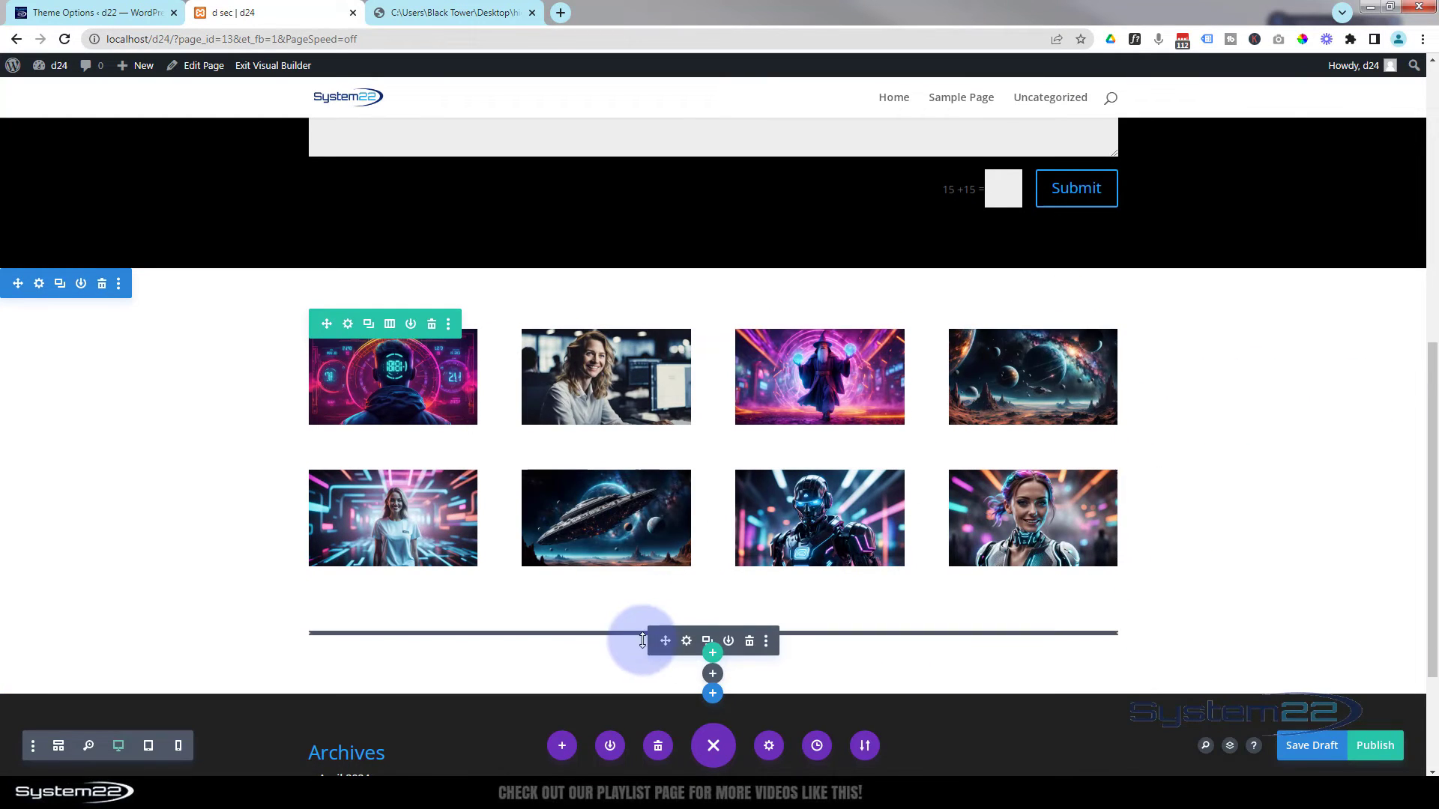
{"action": "left_click_drag", "start_coordinate": [602, 611], "coordinate": [549, 649]}
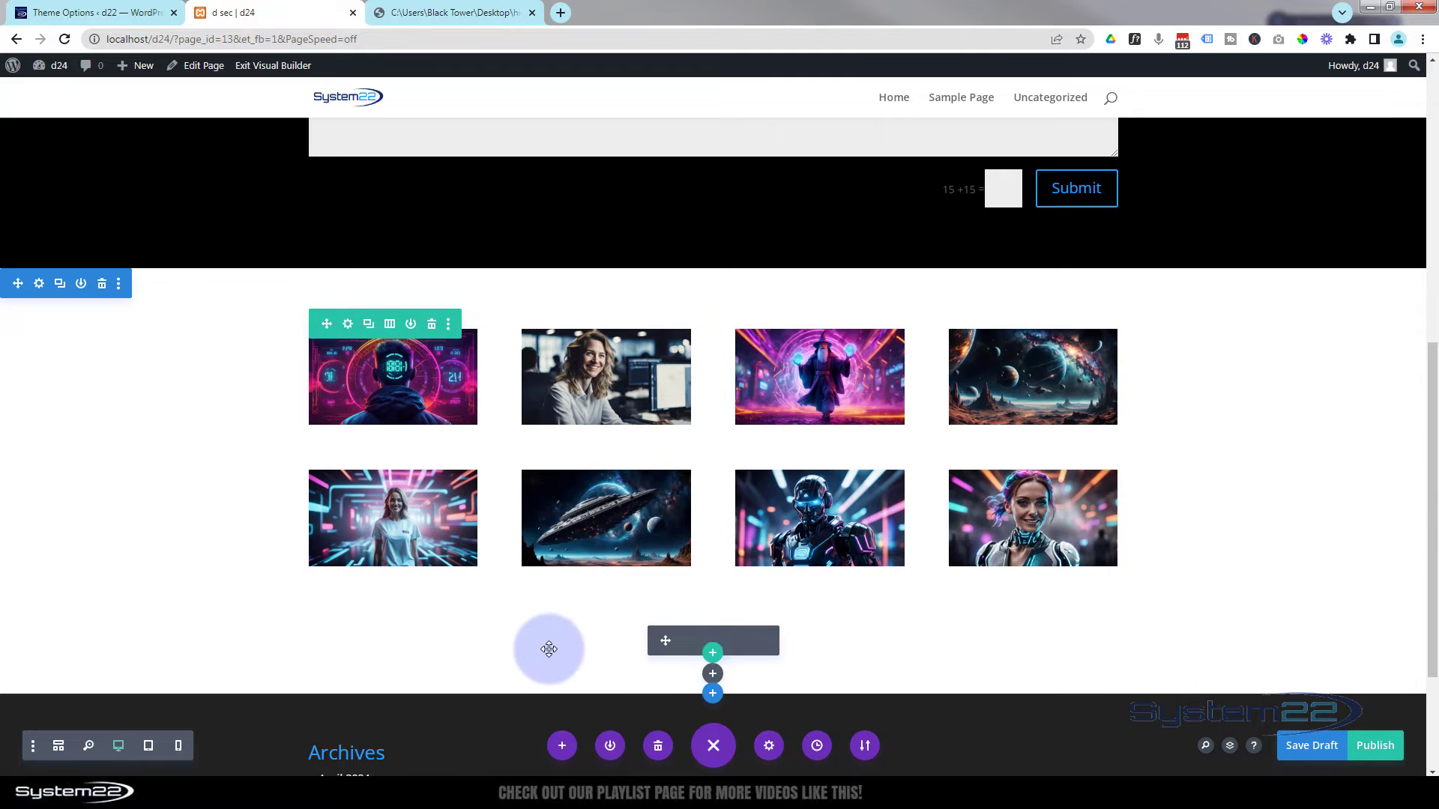
{"action": "left_click", "coordinate": [714, 748]}
{"action": "left_click", "coordinate": [712, 744]}
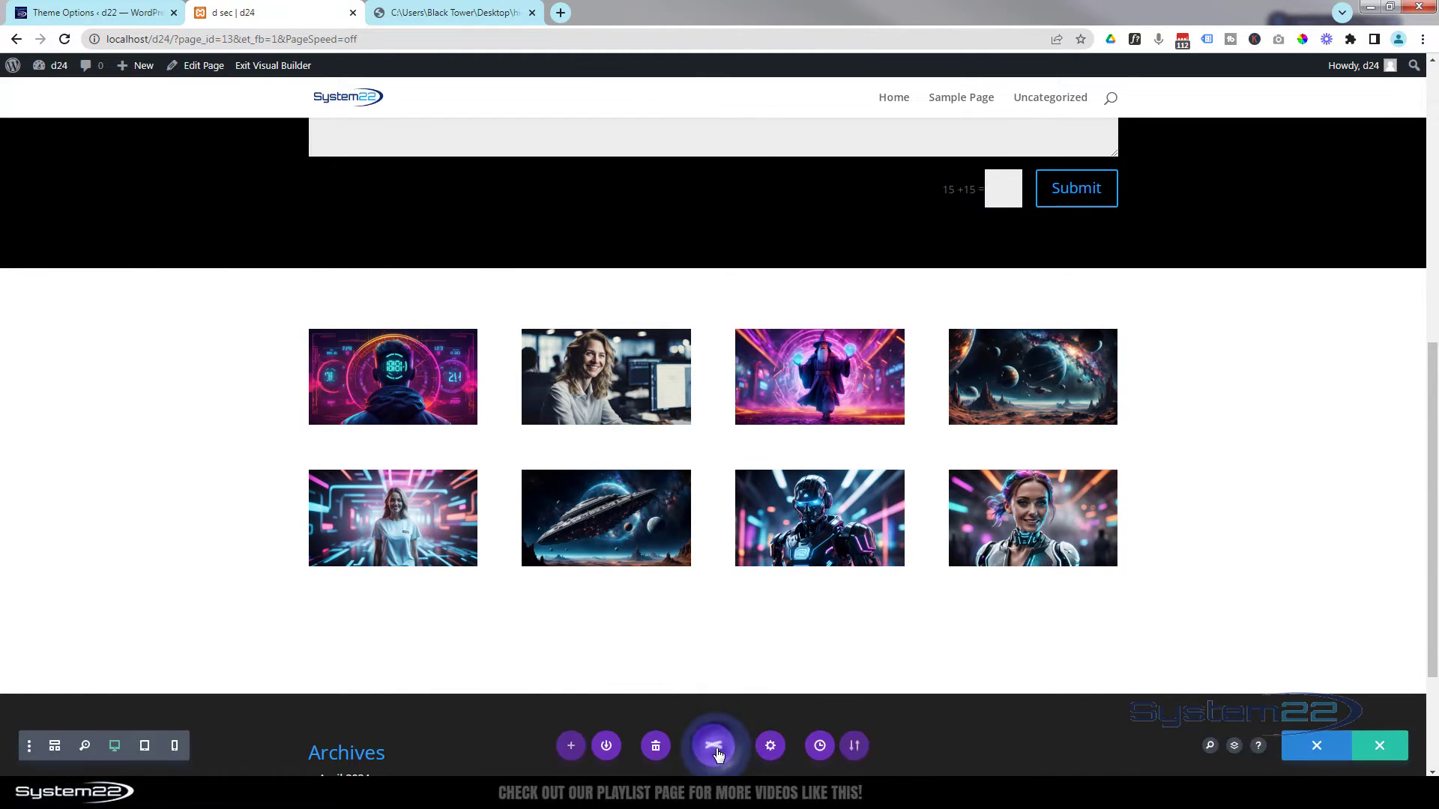
{"action": "left_click", "coordinate": [57, 747]}
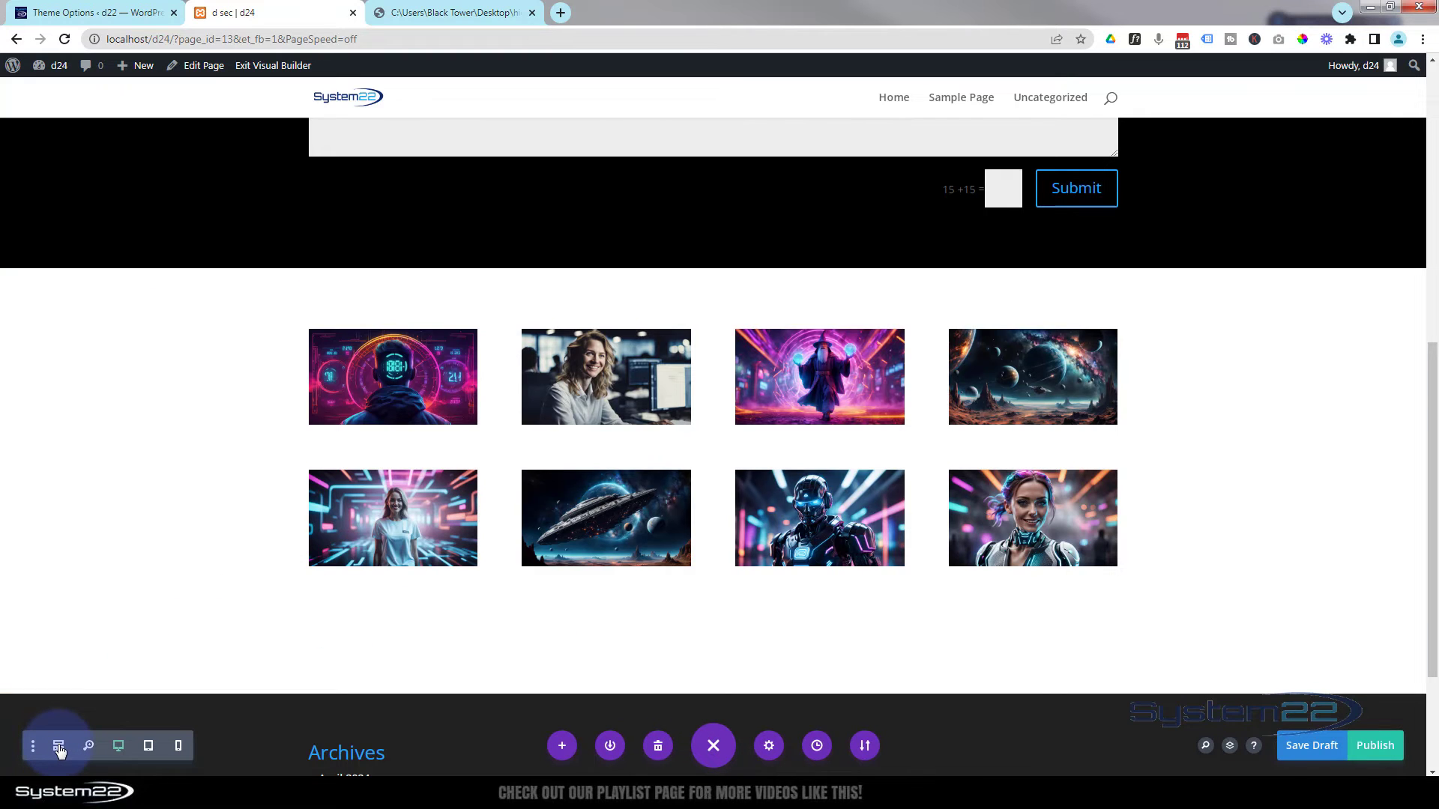
{"action": "left_click", "coordinate": [59, 746]}
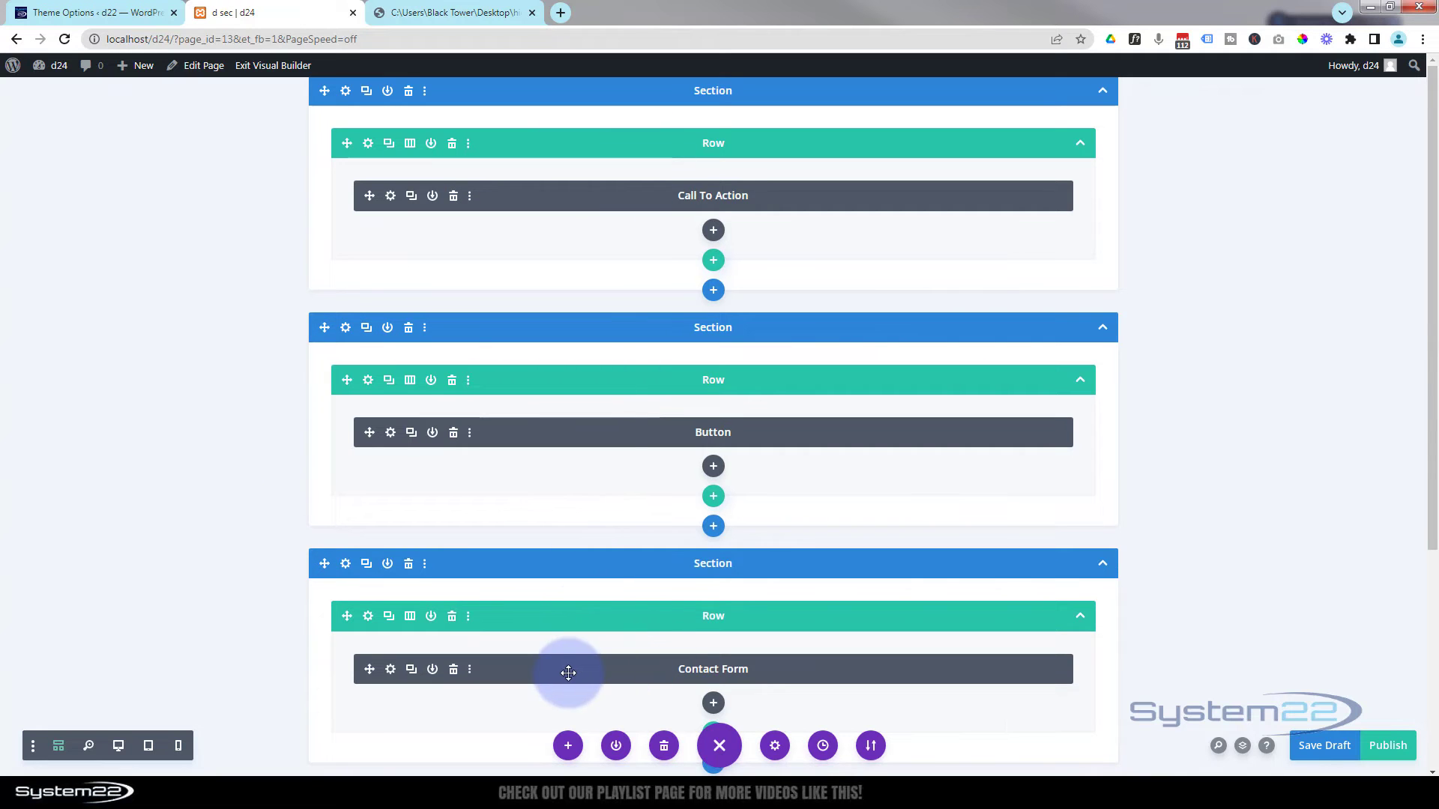
{"action": "scroll", "coordinate": [607, 458], "scroll_direction": "down", "scroll_amount": 4}
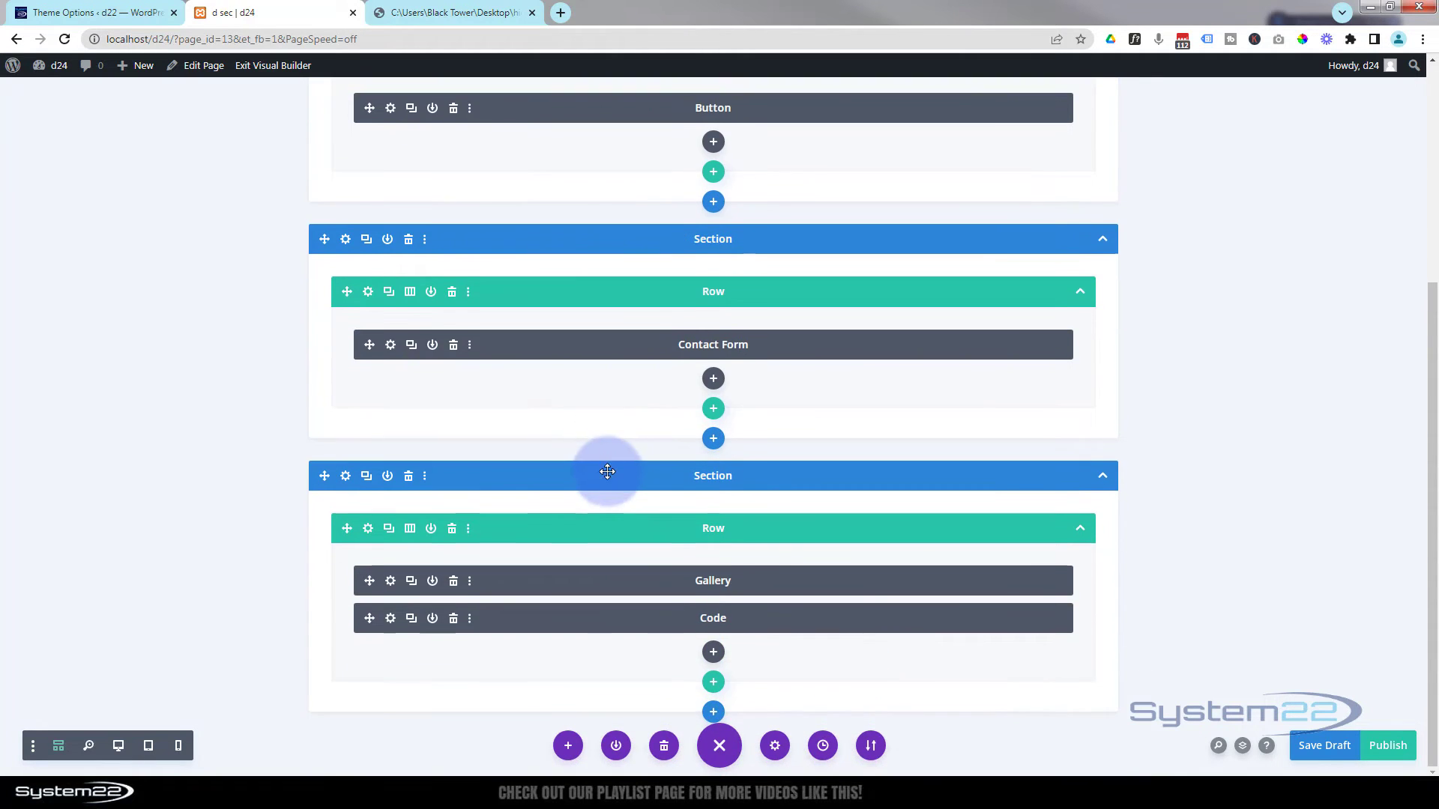
{"action": "left_click", "coordinate": [390, 619]}
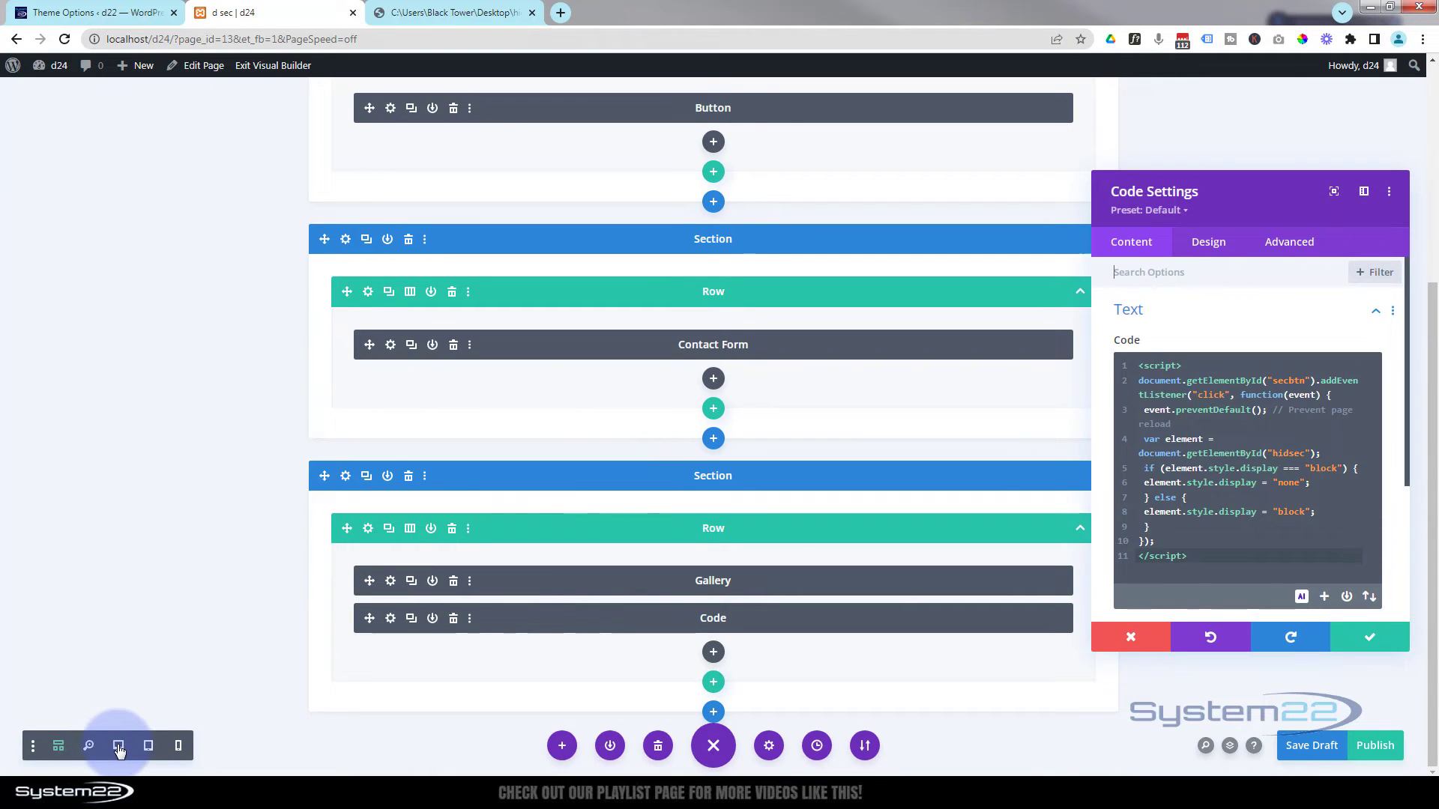
Return to the desktop view, check the "hidsec" element ID in the Code module's script and close the module settings.
{"action": "left_click", "coordinate": [119, 746]}
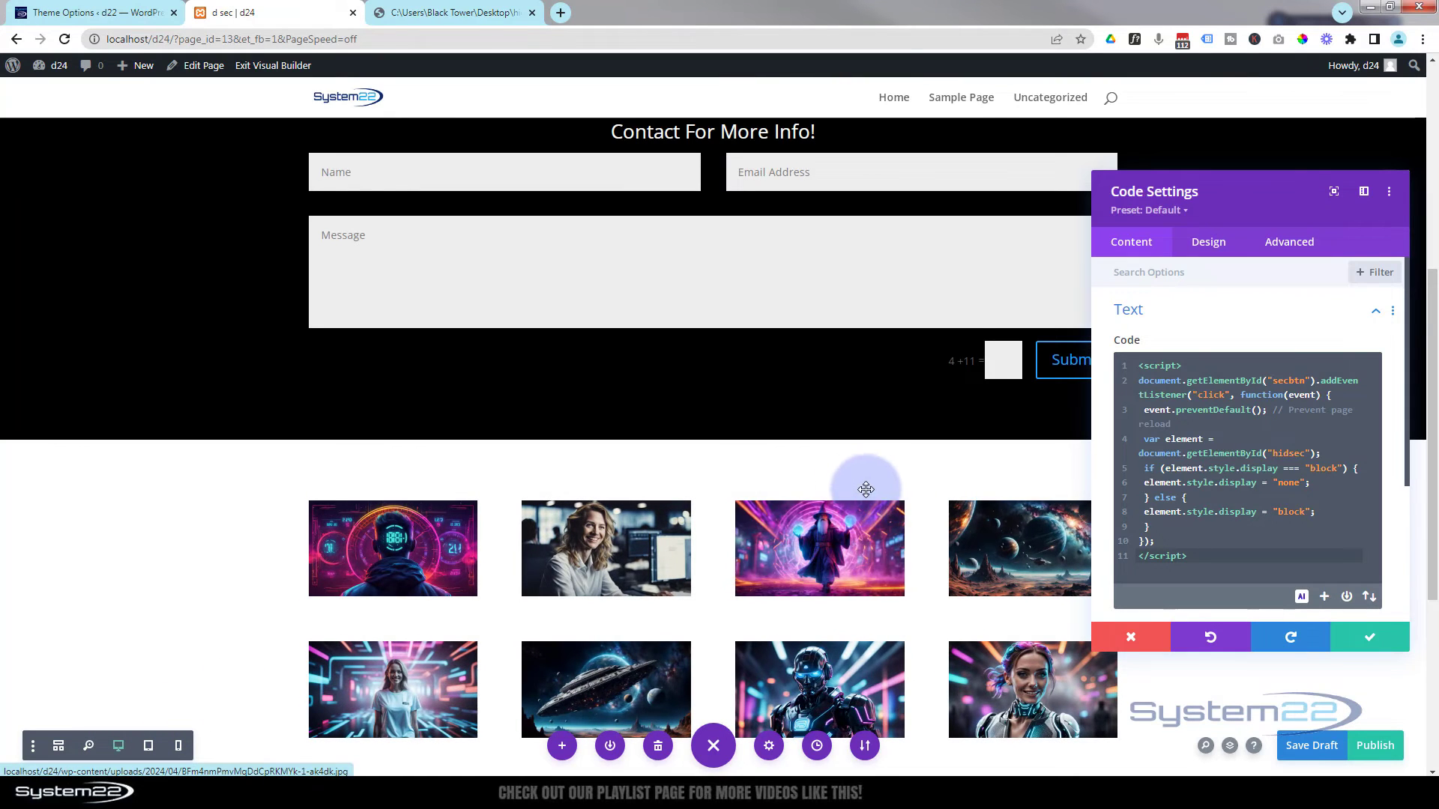
{"action": "scroll", "coordinate": [835, 480], "scroll_direction": "up", "scroll_amount": 2}
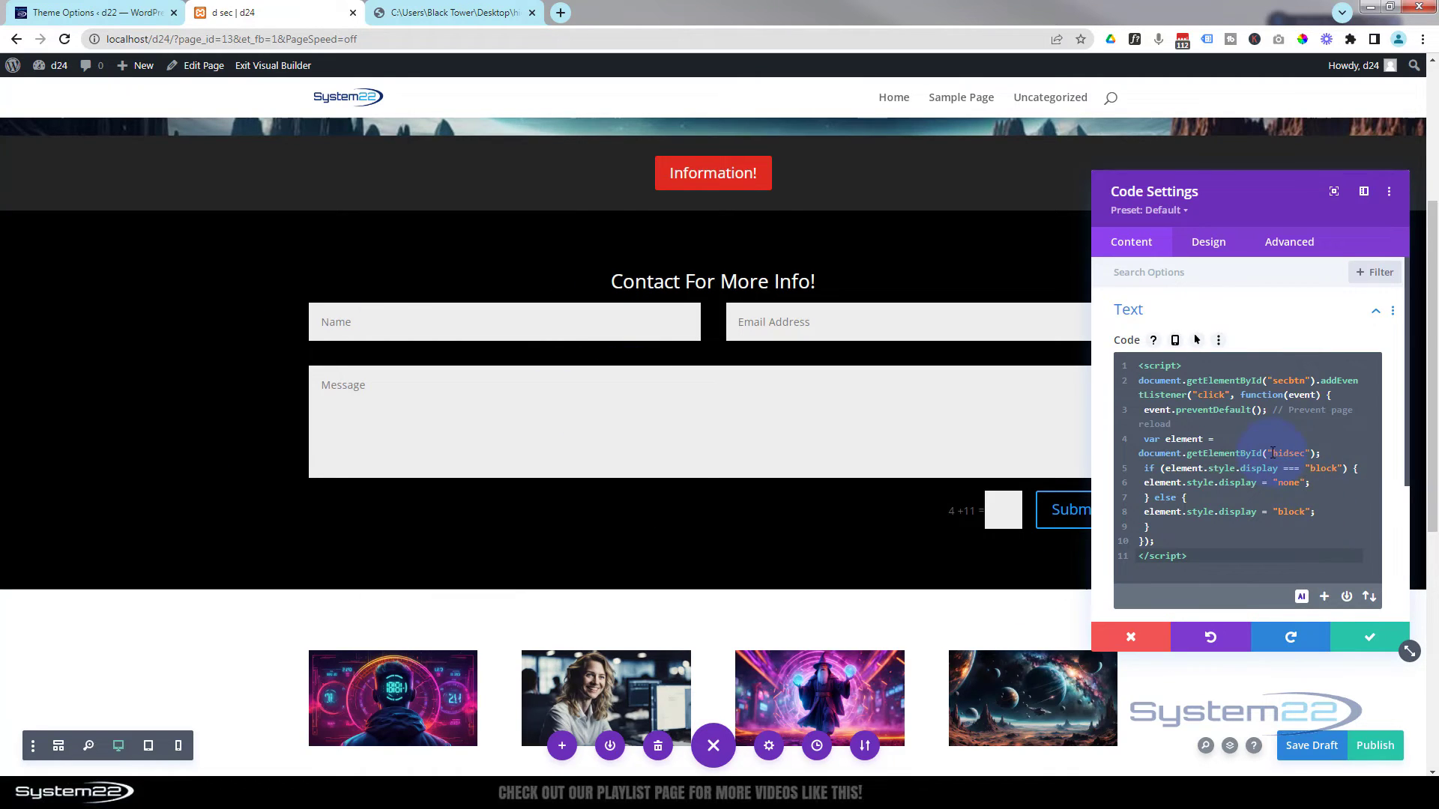
{"action": "mouse_move", "coordinate": [1277, 453]}
{"action": "left_mouse_down"}
{"action": "mouse_move", "coordinate": [1296, 468]}
{"action": "mouse_move", "coordinate": [1276, 453]}
{"action": "left_mouse_up"}
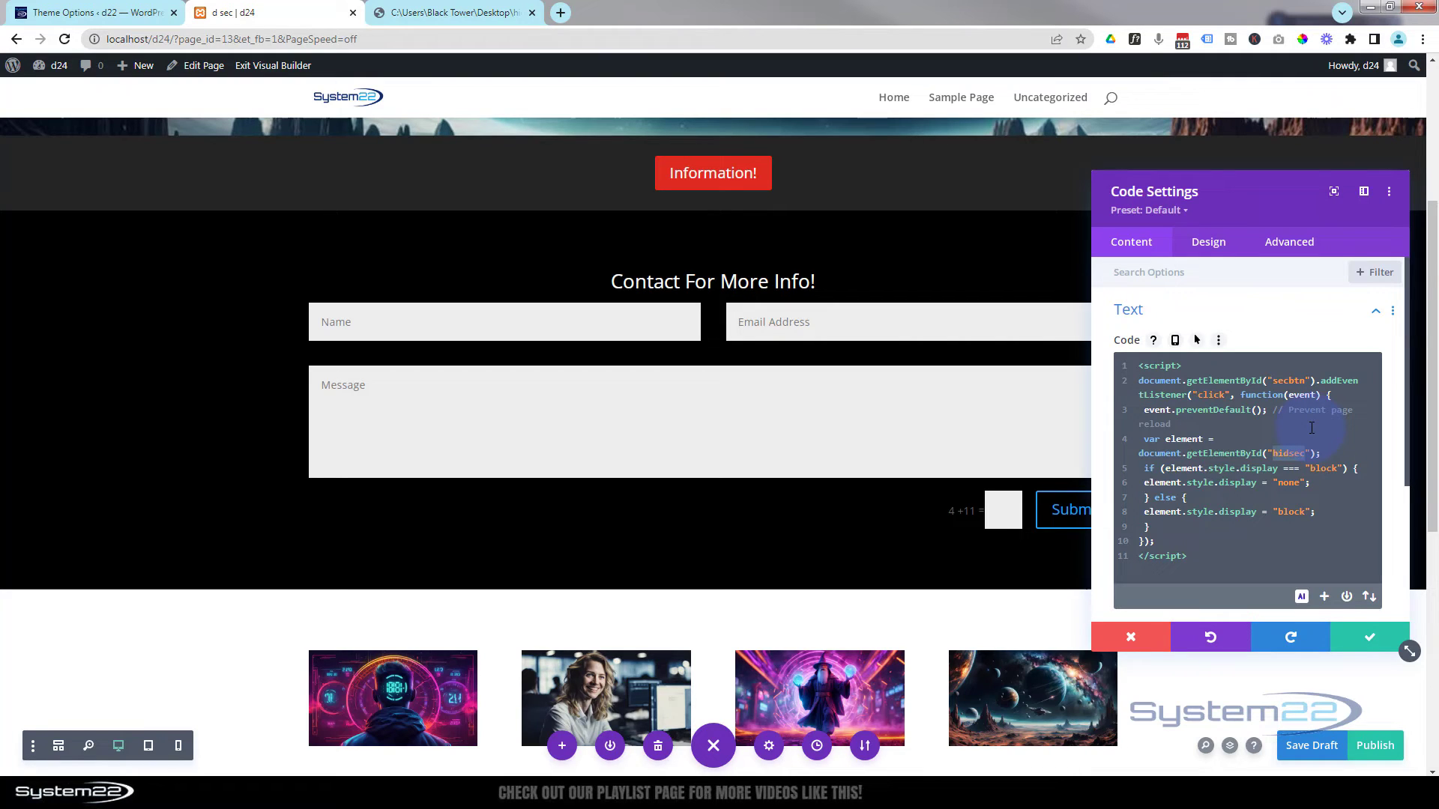
{"action": "left_click", "coordinate": [1369, 636]}
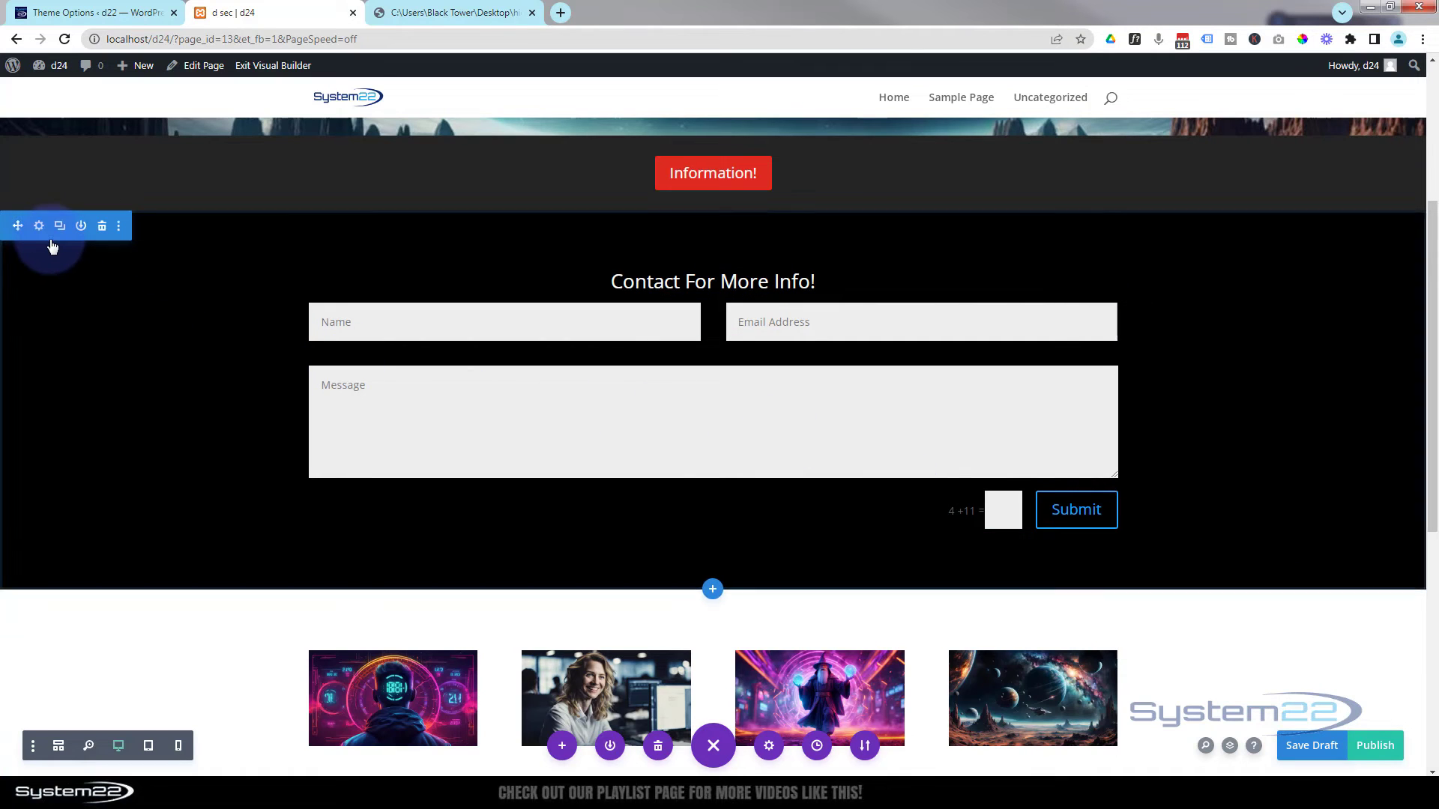
Assign the CSS ID "hidsec" to the section that holds the contact form.
{"action": "left_click", "coordinate": [39, 226]}
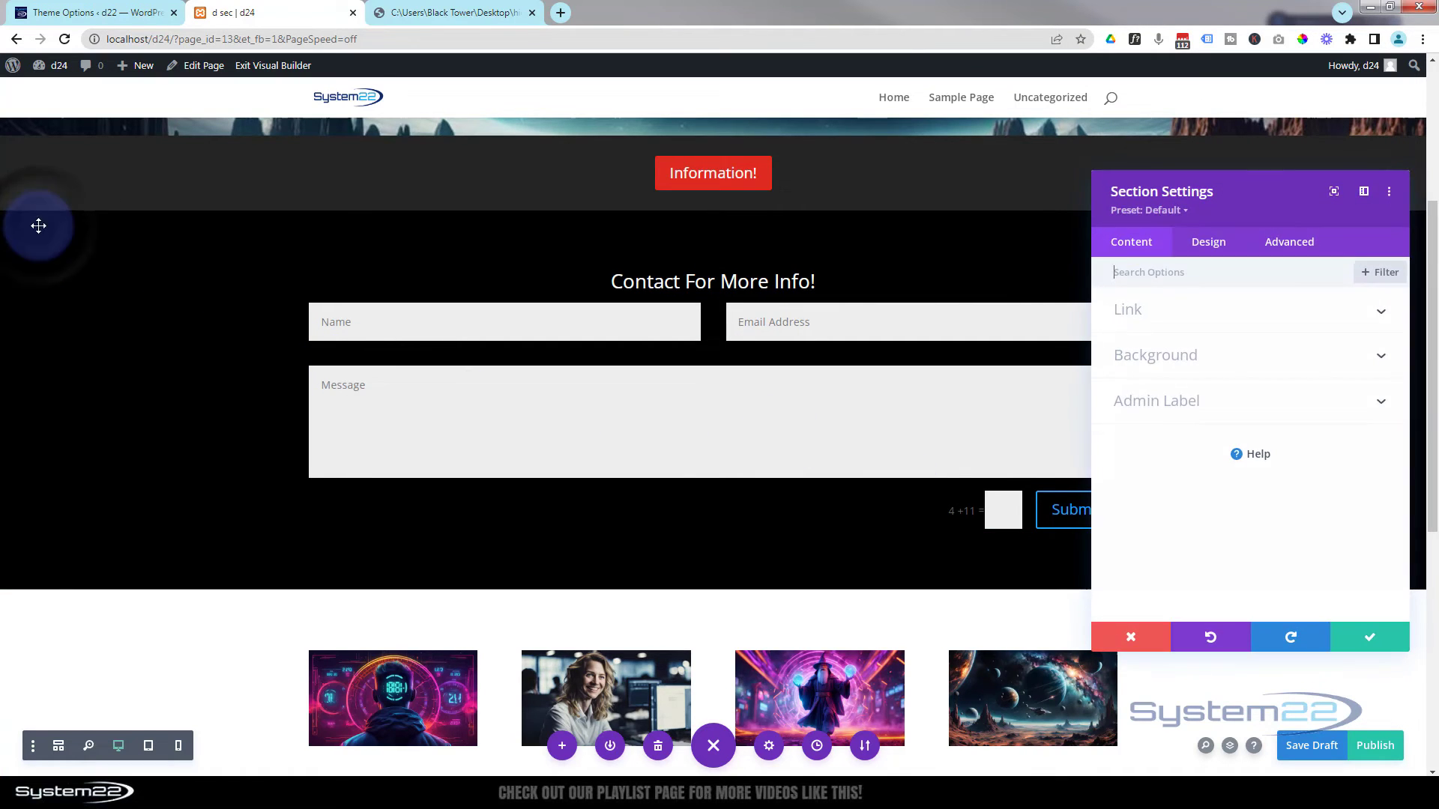
{"action": "left_click", "coordinate": [1289, 245]}
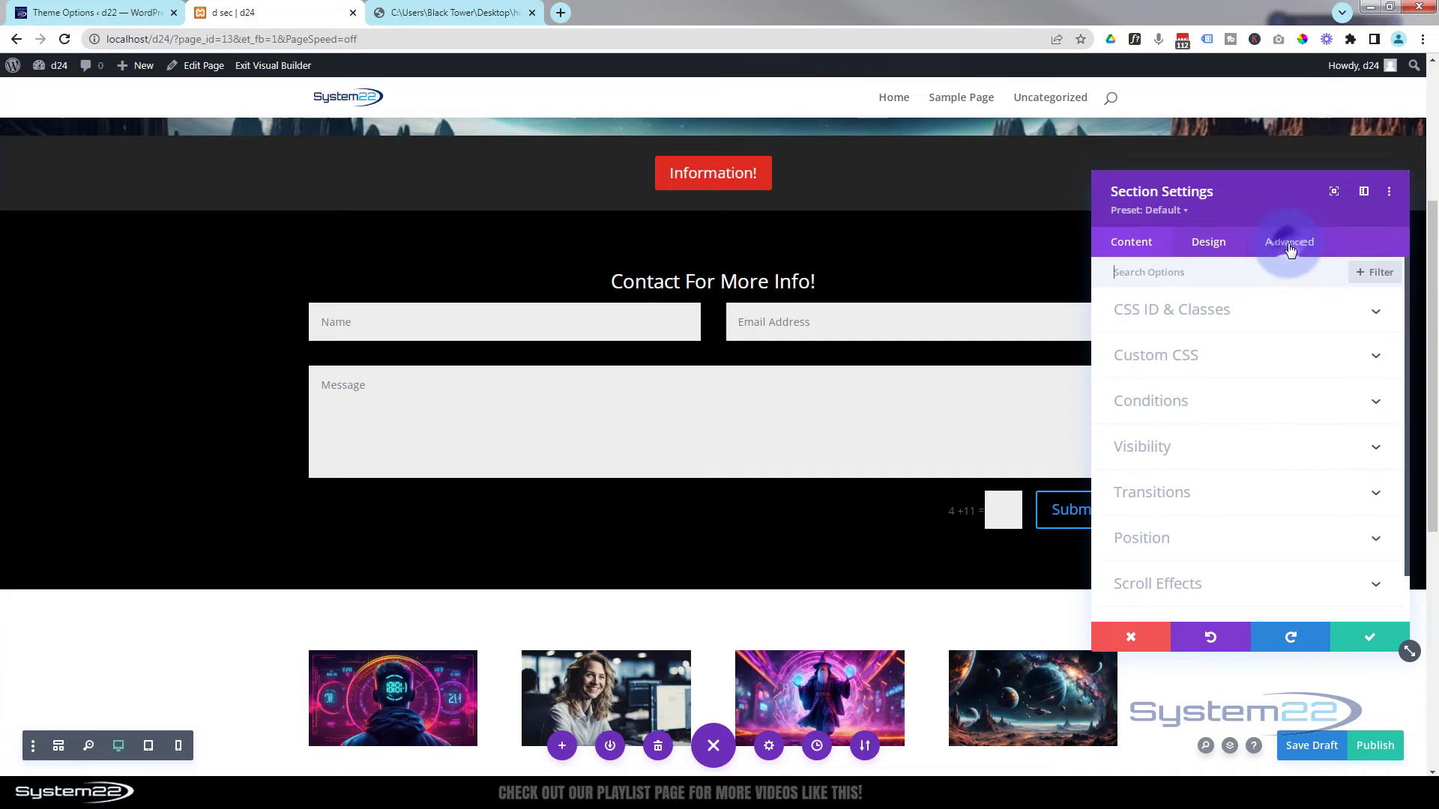
{"action": "left_click", "coordinate": [1280, 311]}
{"action": "left_click", "coordinate": [1143, 364]}
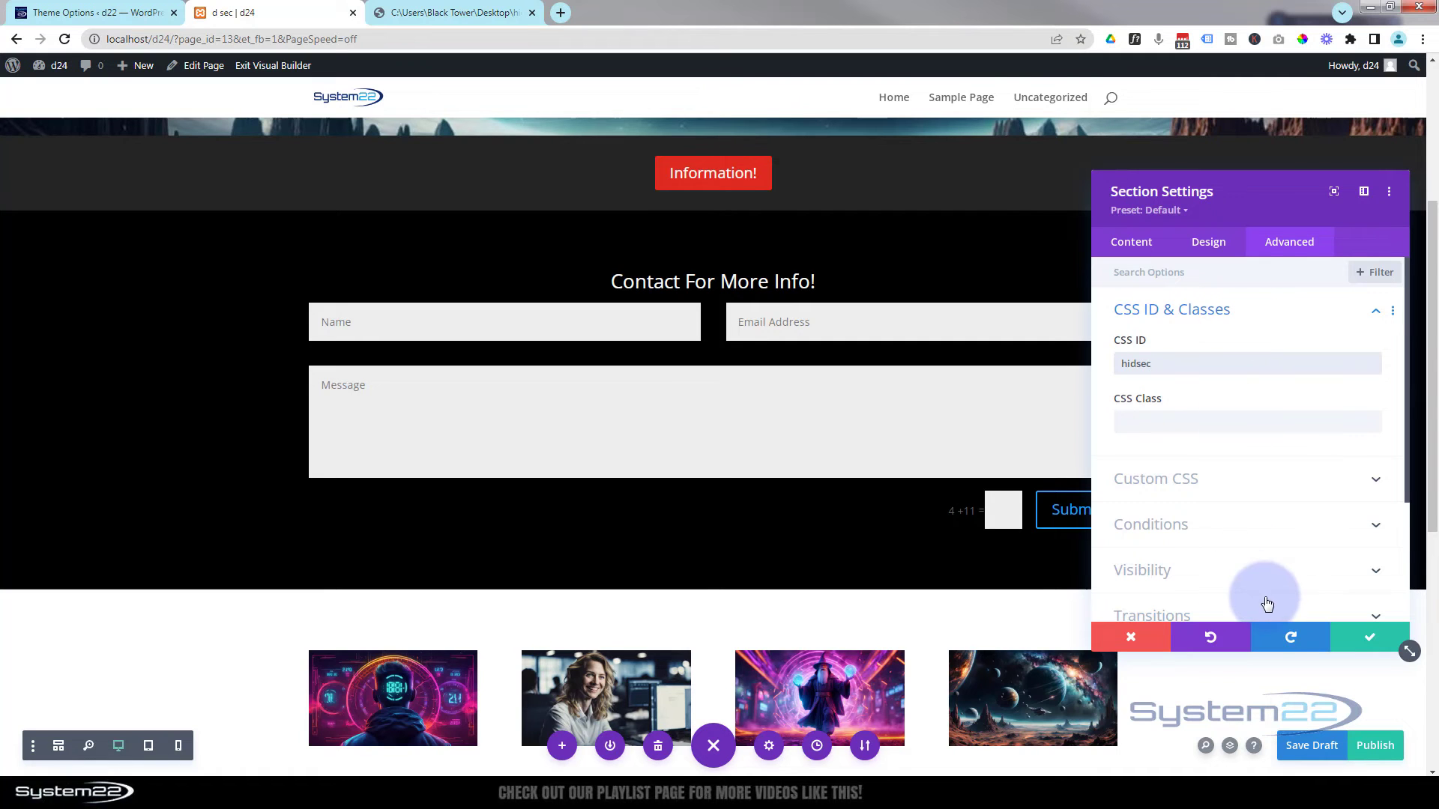
{"action": "scroll", "coordinate": [673, 556], "scroll_direction": "up", "scroll_amount": 2}
{"action": "scroll", "coordinate": [675, 555], "scroll_direction": "up", "scroll_amount": 2}
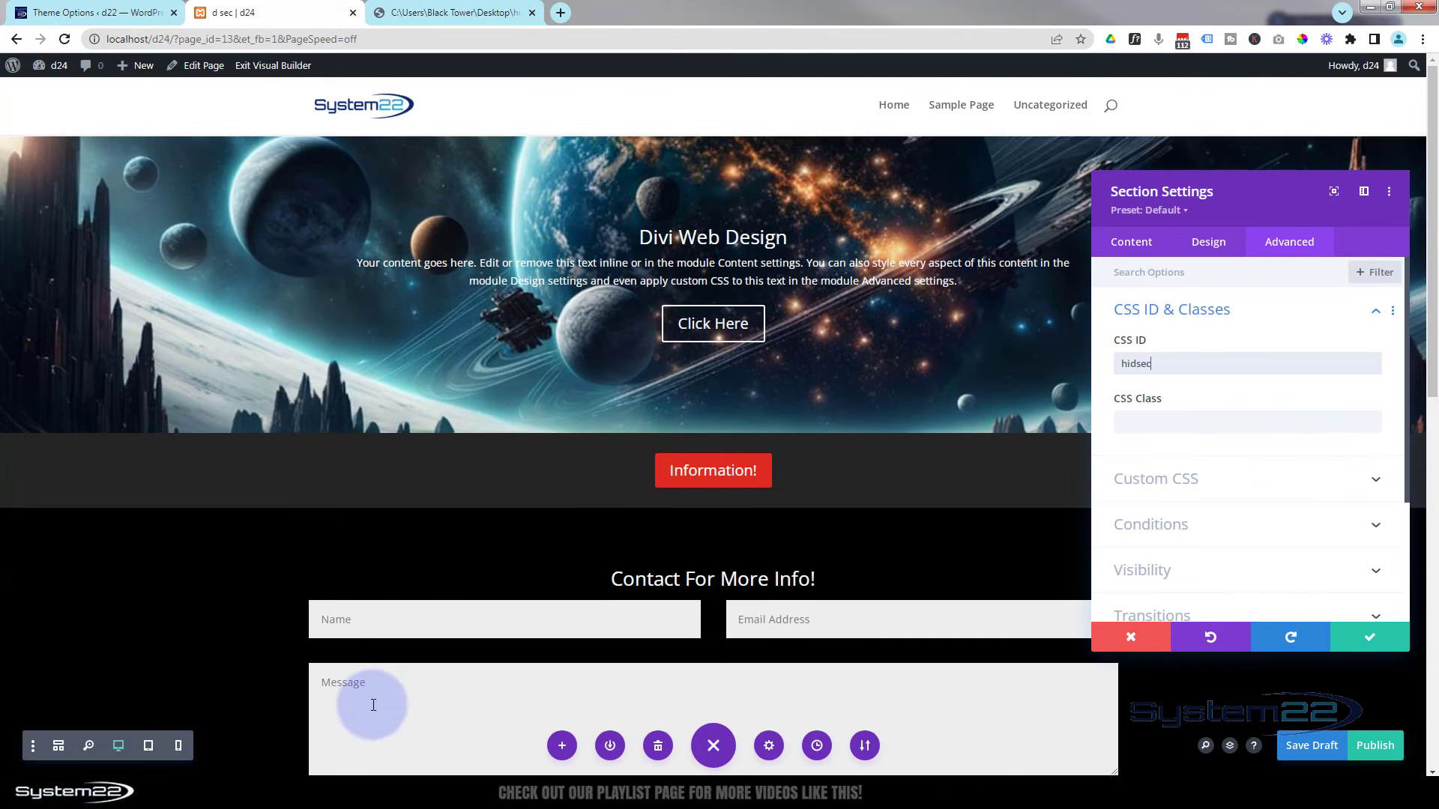
{"action": "scroll", "coordinate": [215, 667], "scroll_direction": "down", "scroll_amount": 3}
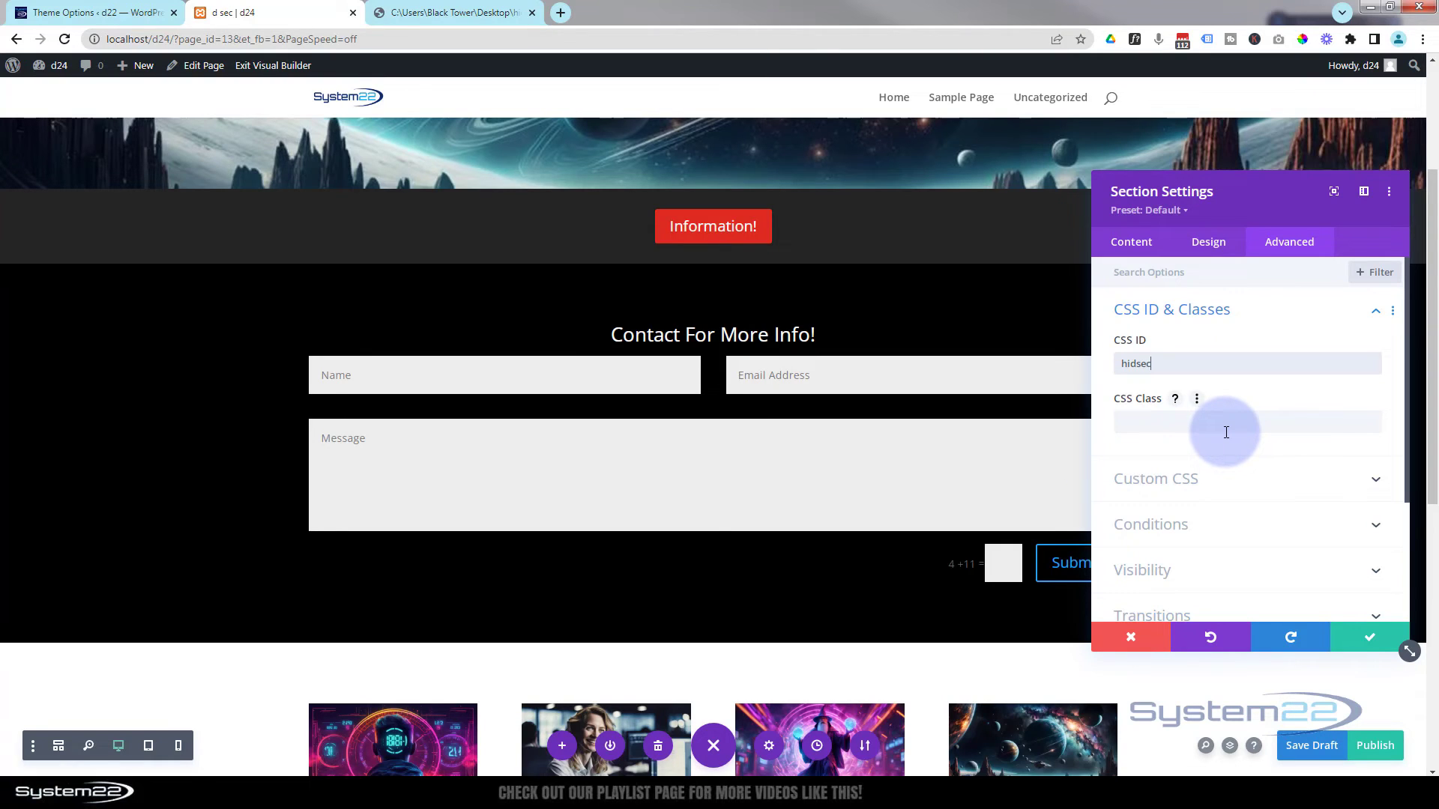
Add the custom CSS "display:none;" to the contact form section's main element and save the section settings.
{"action": "left_click", "coordinate": [1224, 480]}
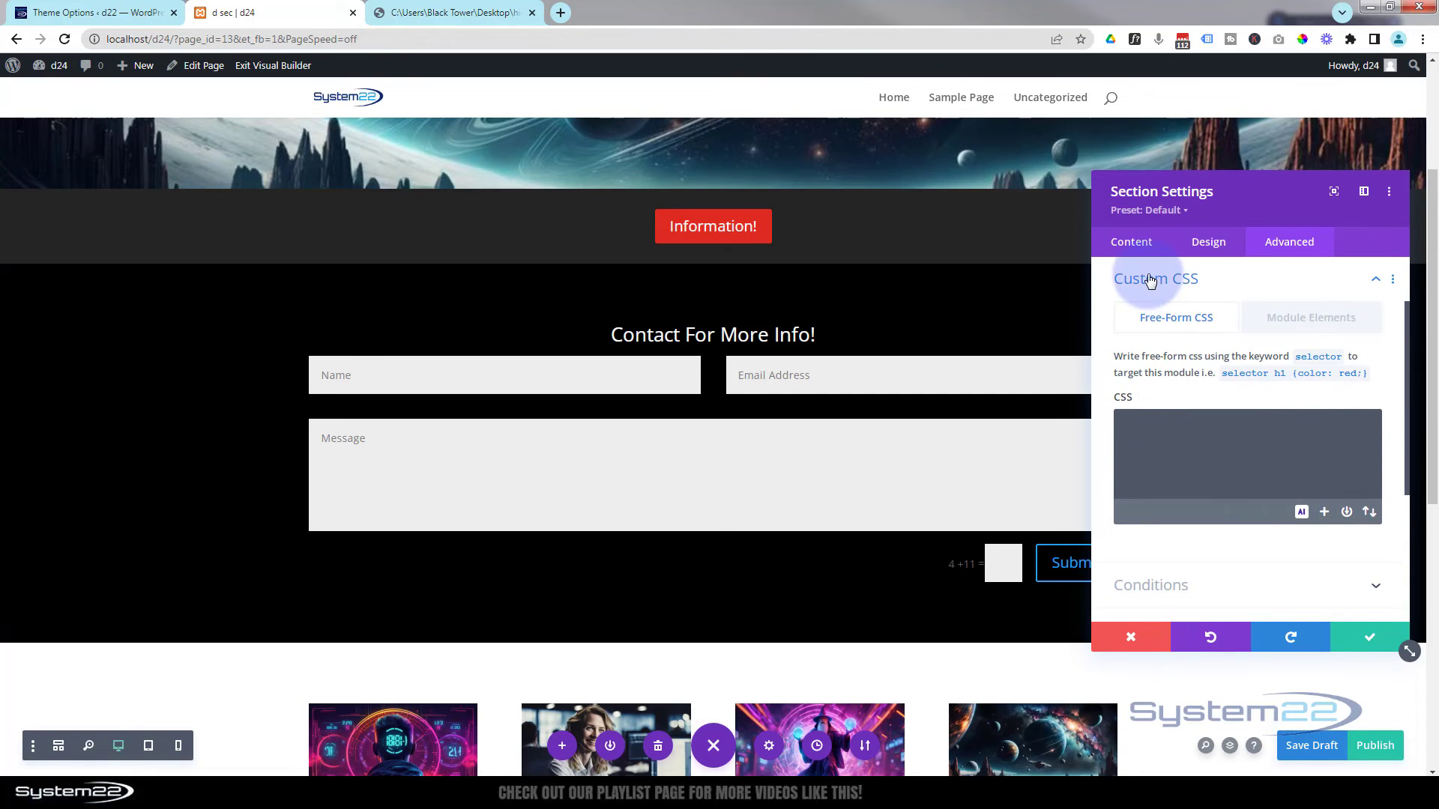
{"action": "left_click", "coordinate": [1298, 323]}
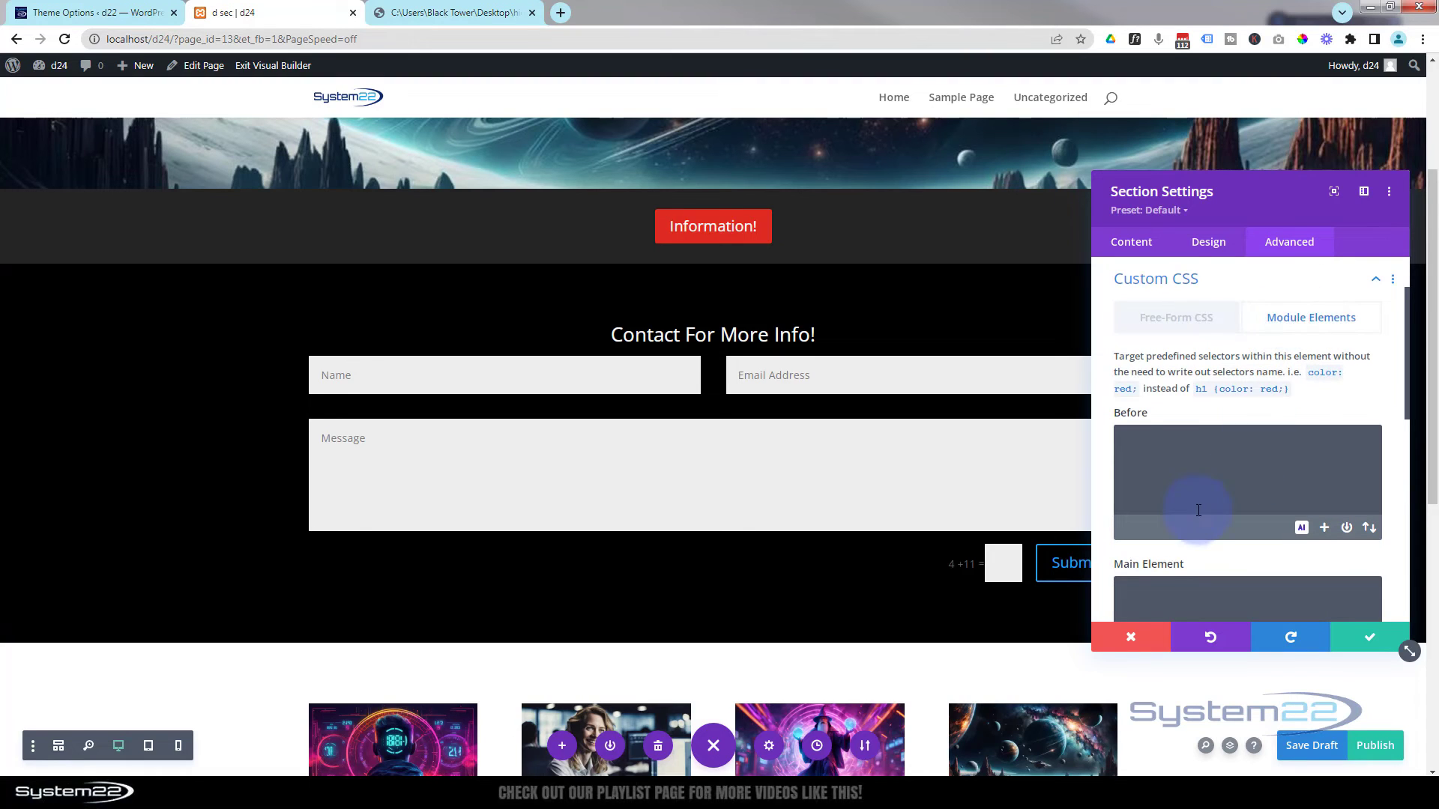
{"action": "scroll", "coordinate": [1188, 507], "scroll_direction": "down", "scroll_amount": 2}
{"action": "left_click", "coordinate": [1138, 523]}
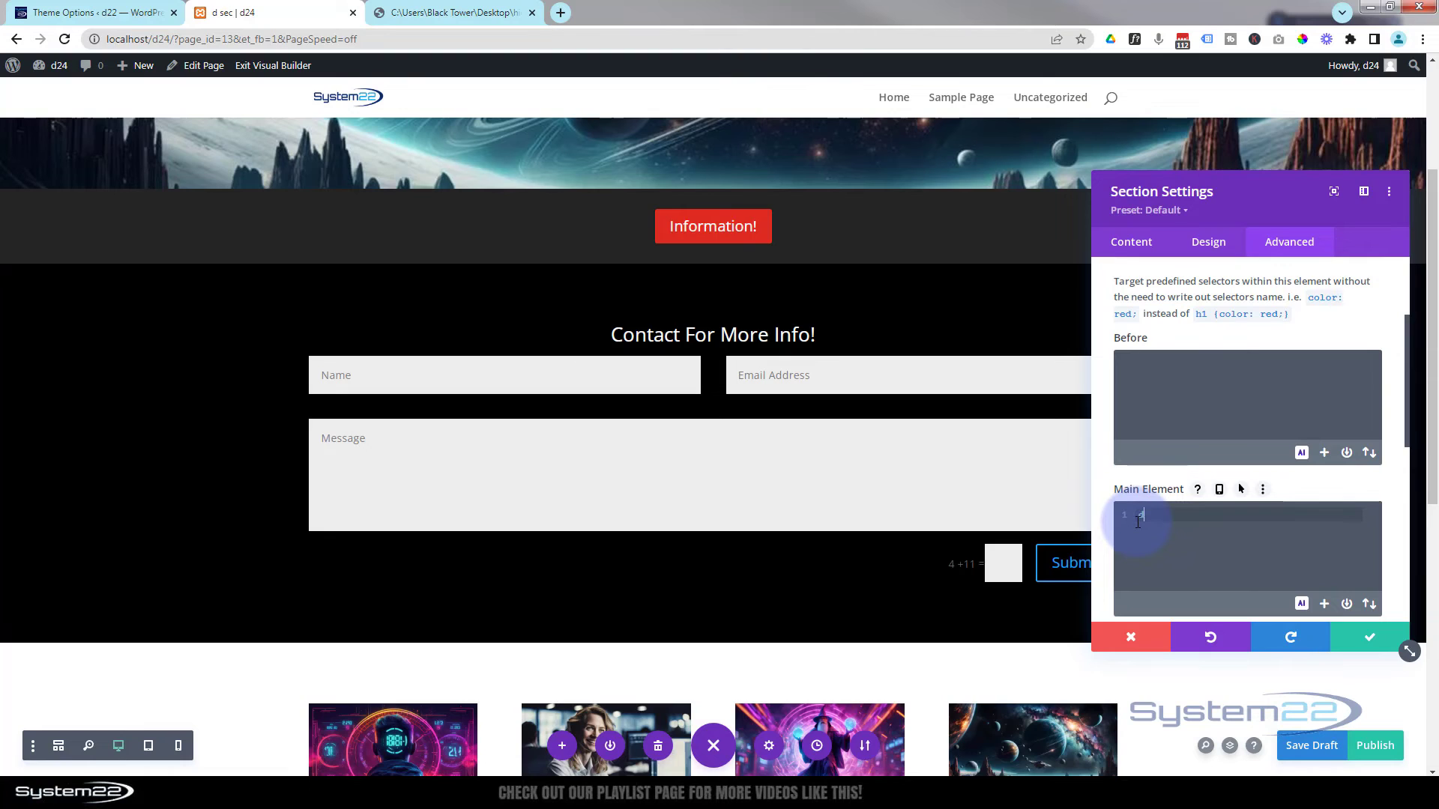
{"action": "type", "text": "display"}
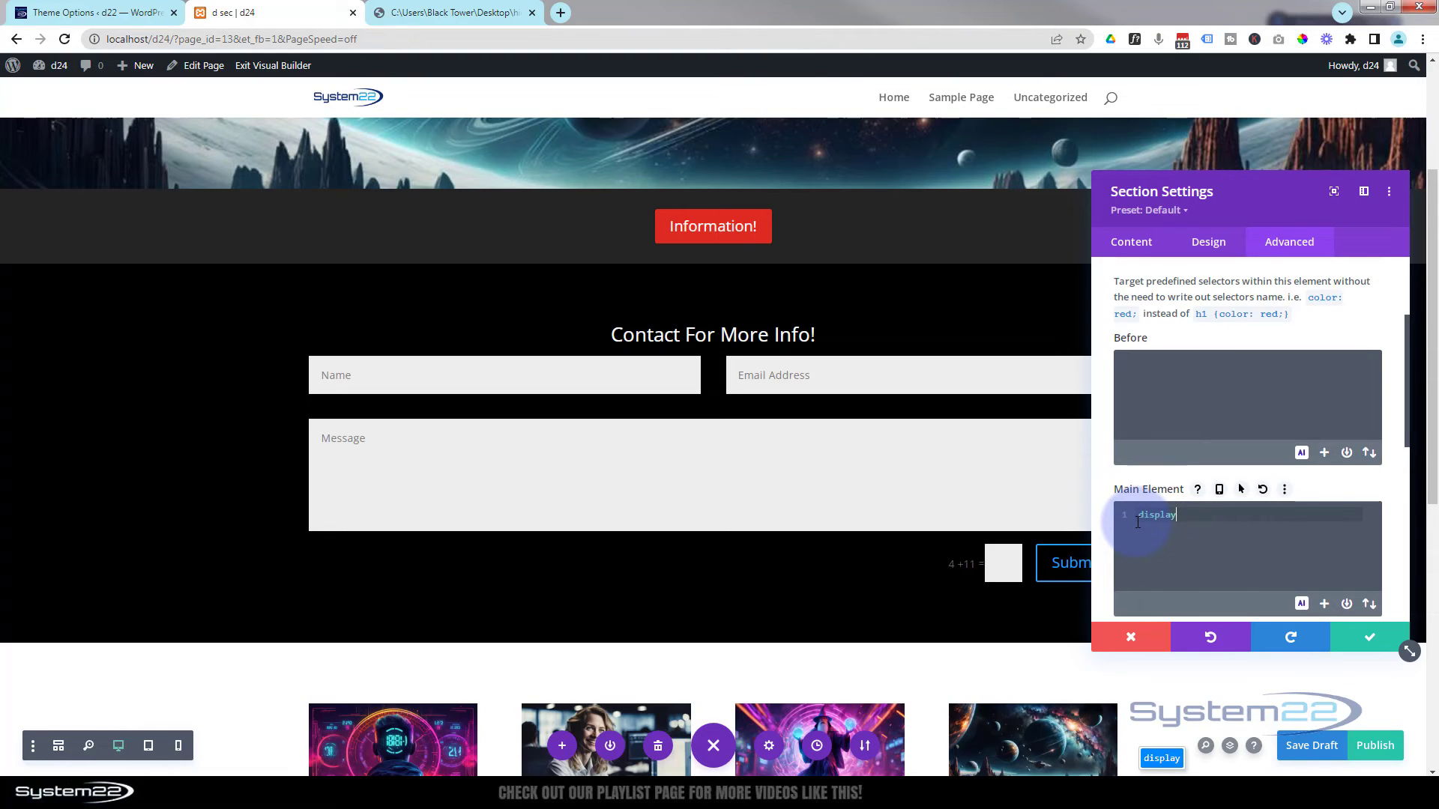
{"action": "type", "text": ":non"}
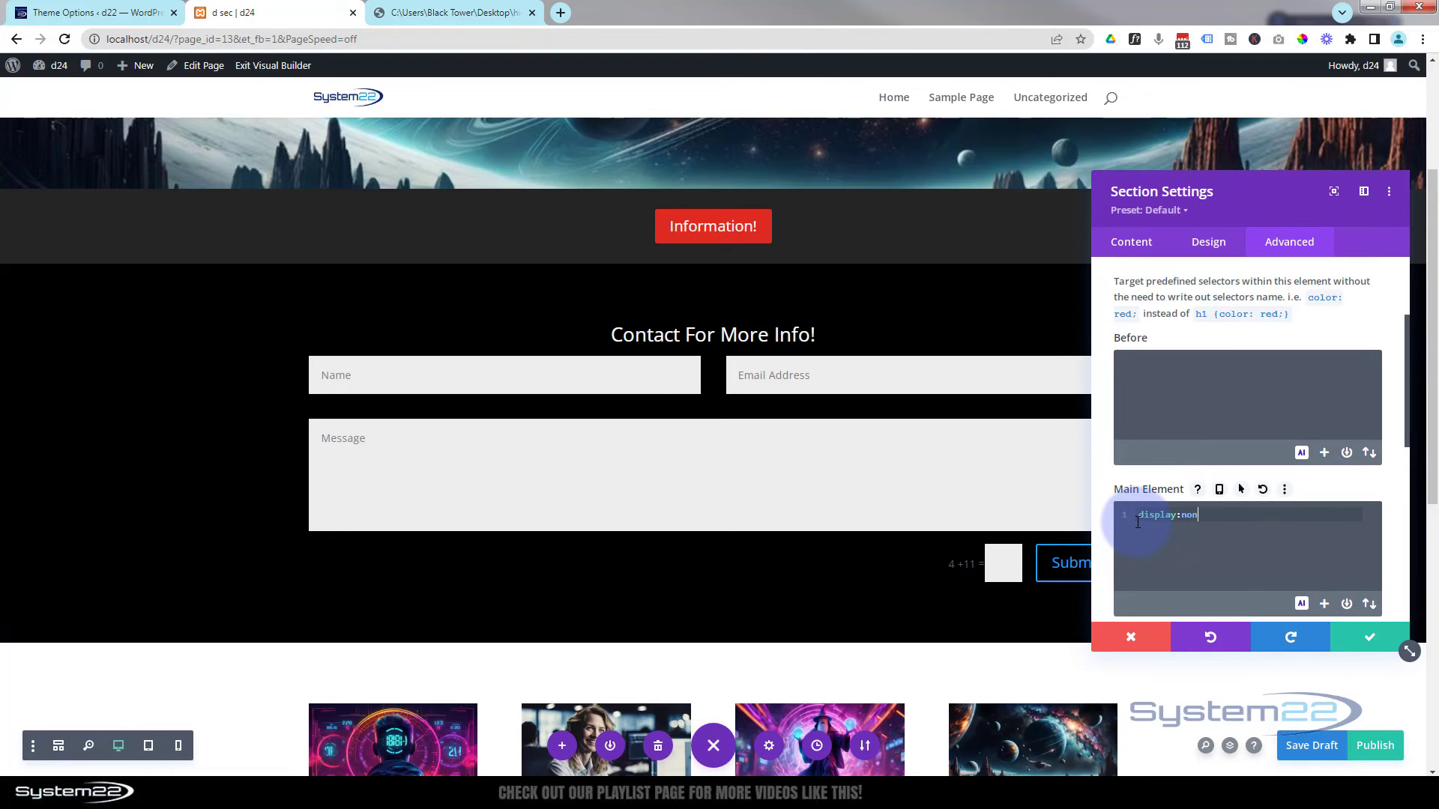
{"action": "type", "text": "e;"}
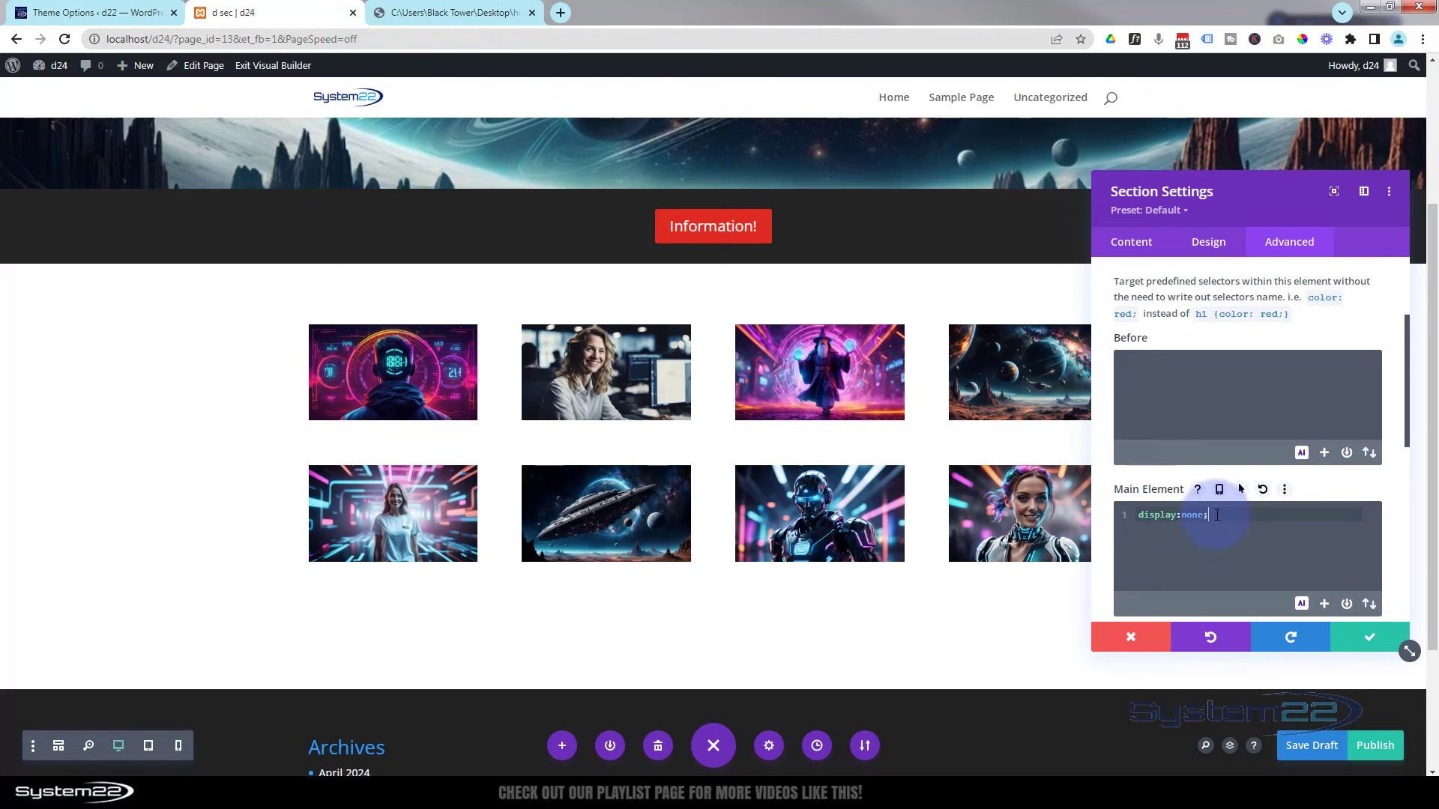
{"action": "left_click_drag", "start_coordinate": [1217, 515], "coordinate": [1141, 520]}
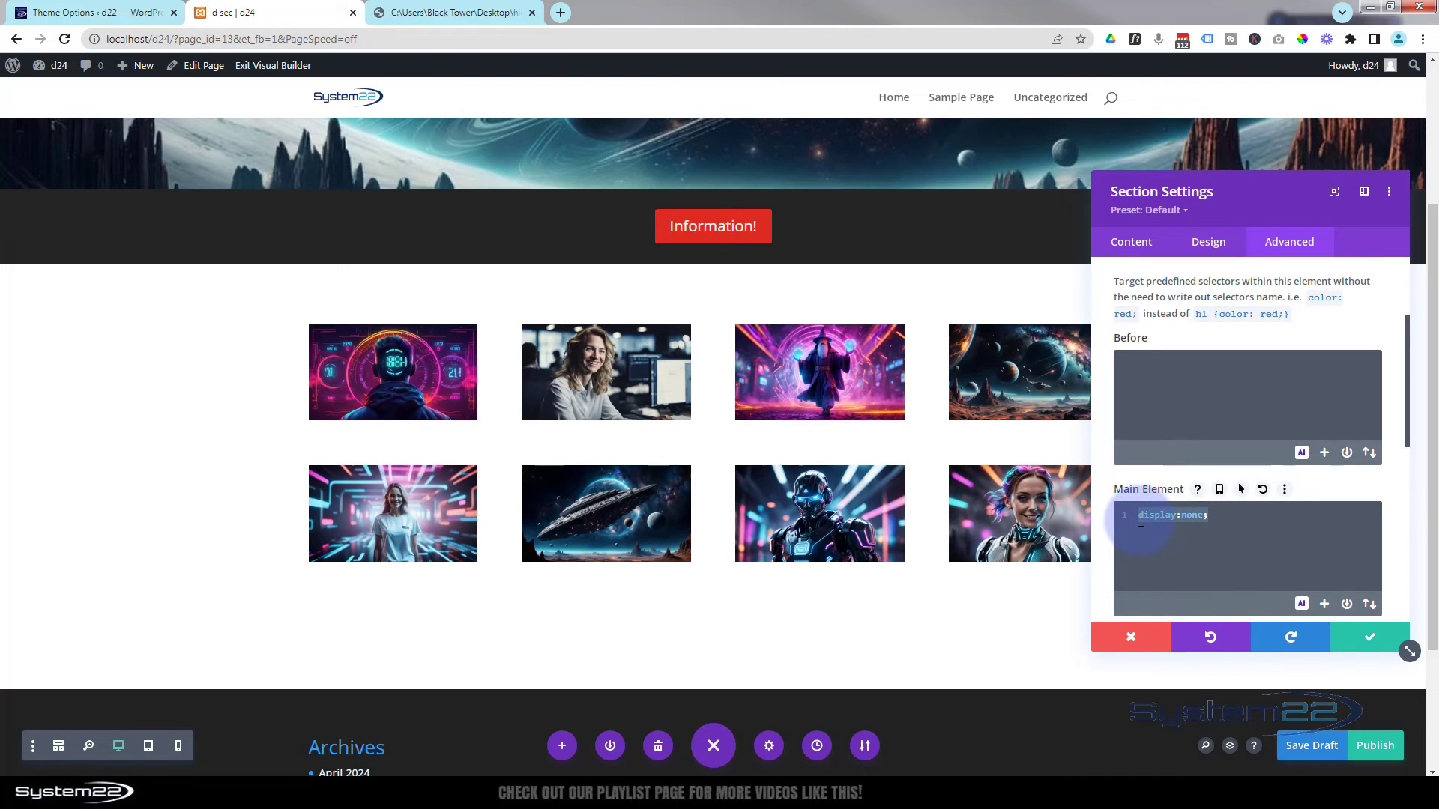
{"action": "left_click", "coordinate": [1241, 518]}
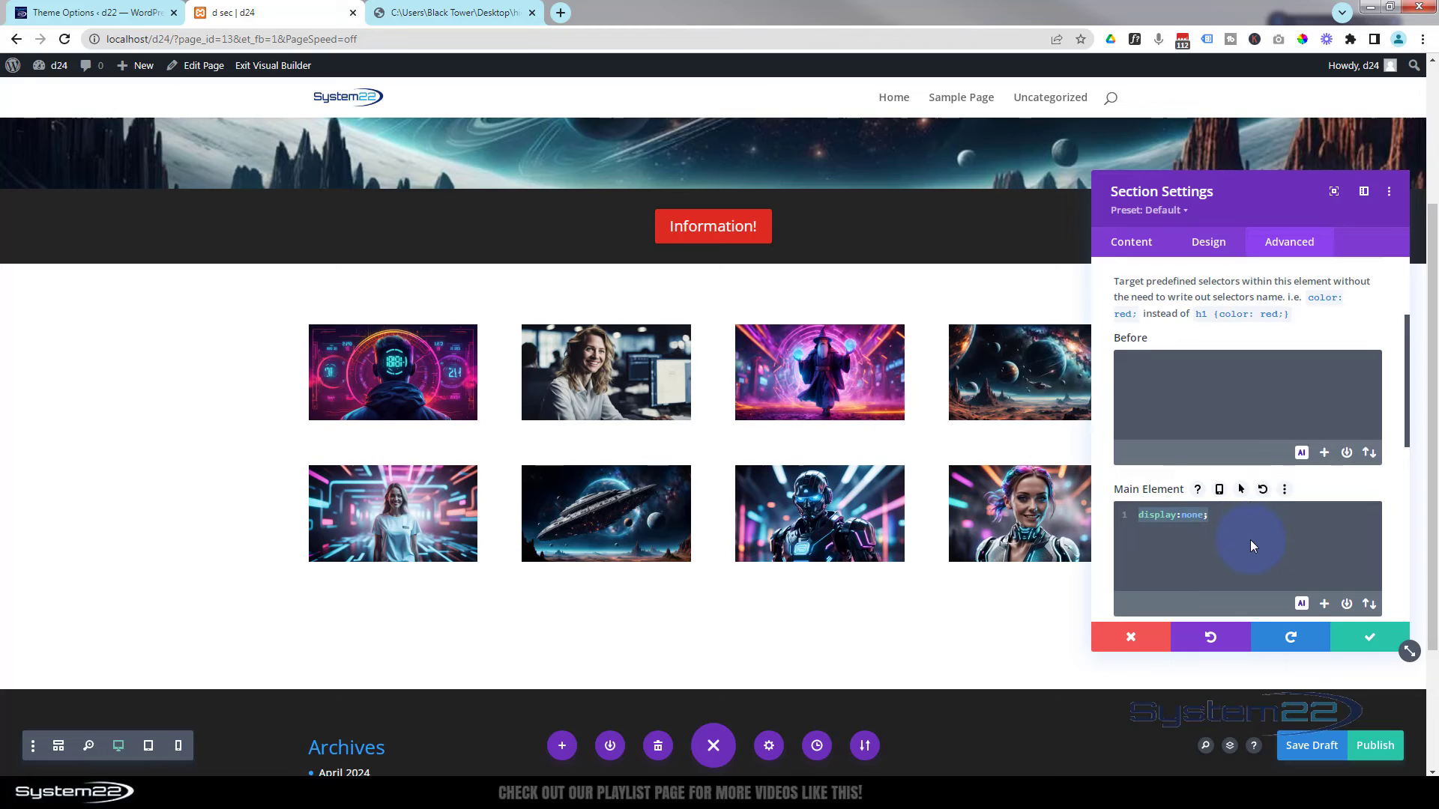
{"action": "left_click", "coordinate": [1370, 643]}
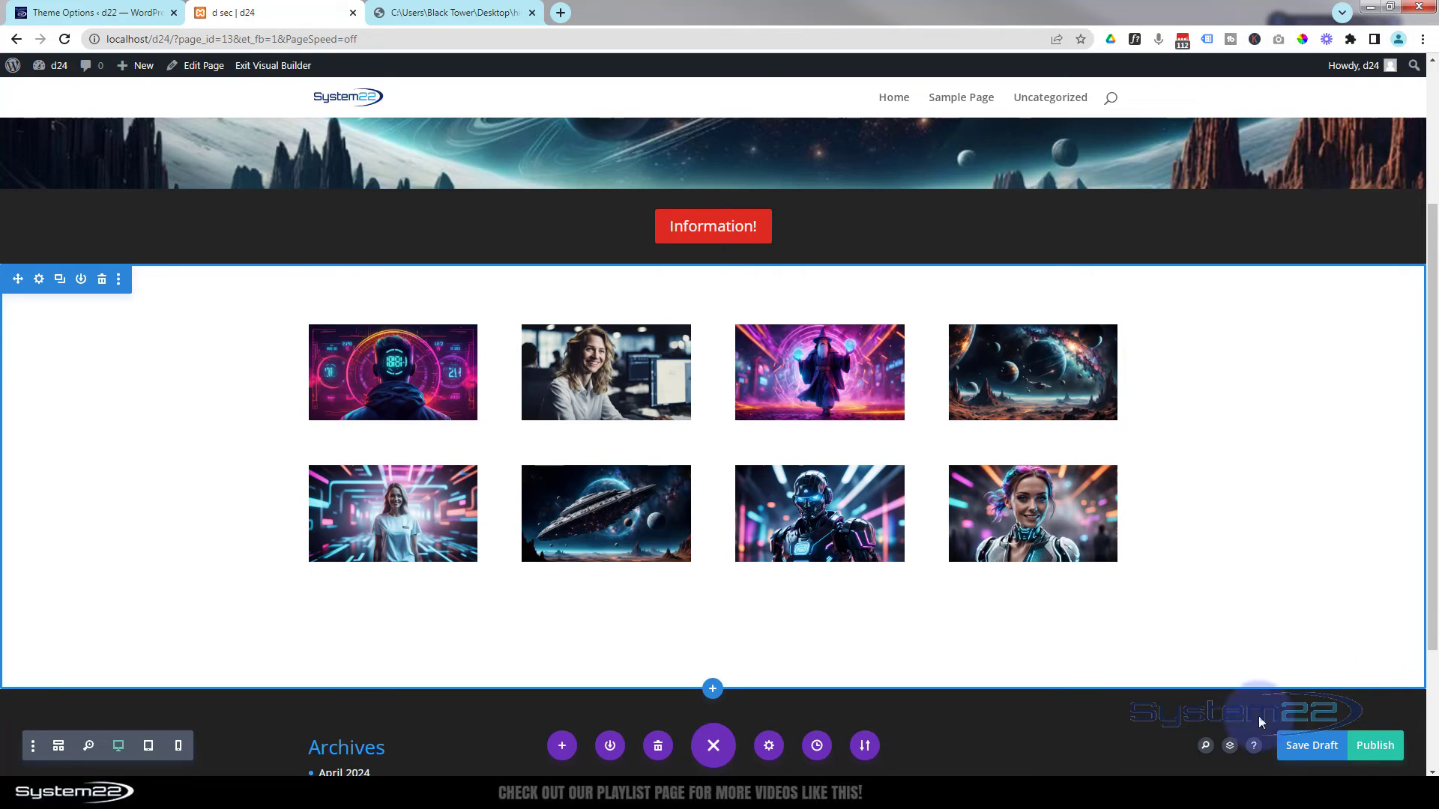
Save the page as a draft and exit the Visual Builder.
{"action": "left_click", "coordinate": [1307, 751]}
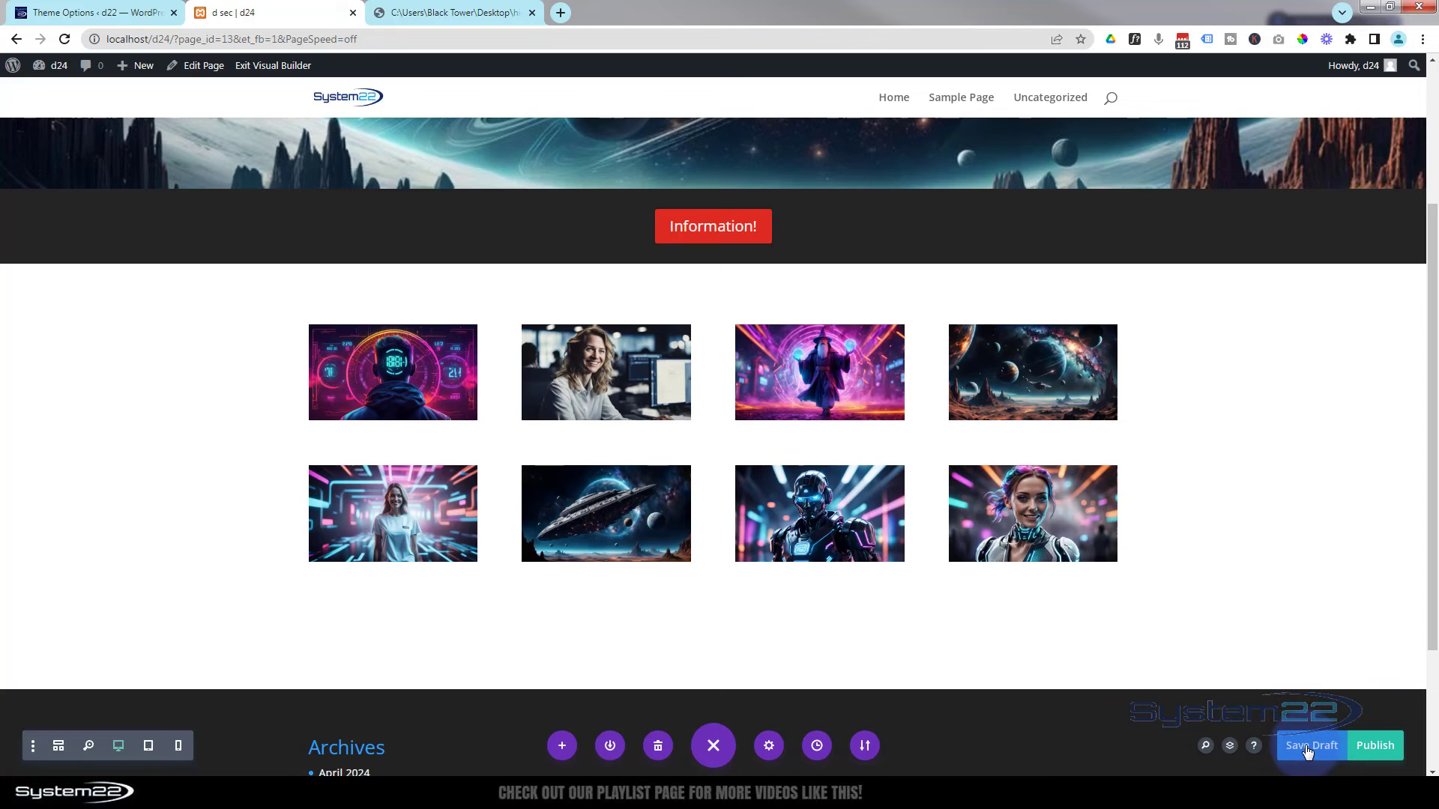
{"action": "left_click", "coordinate": [283, 66]}
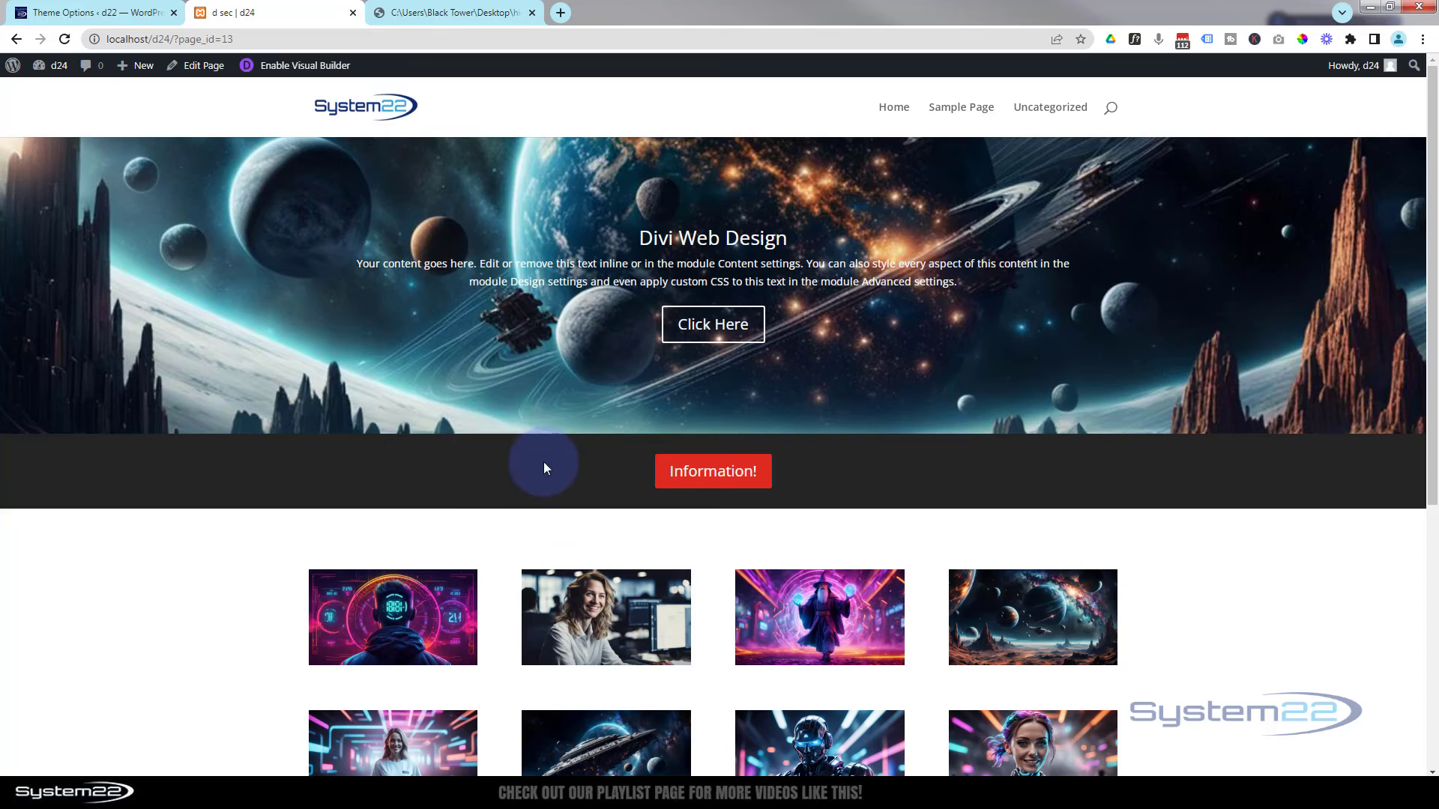
Test the Information! button on the live page by repeatedly showing and hiding the contact form section.
{"action": "left_click", "coordinate": [712, 478]}
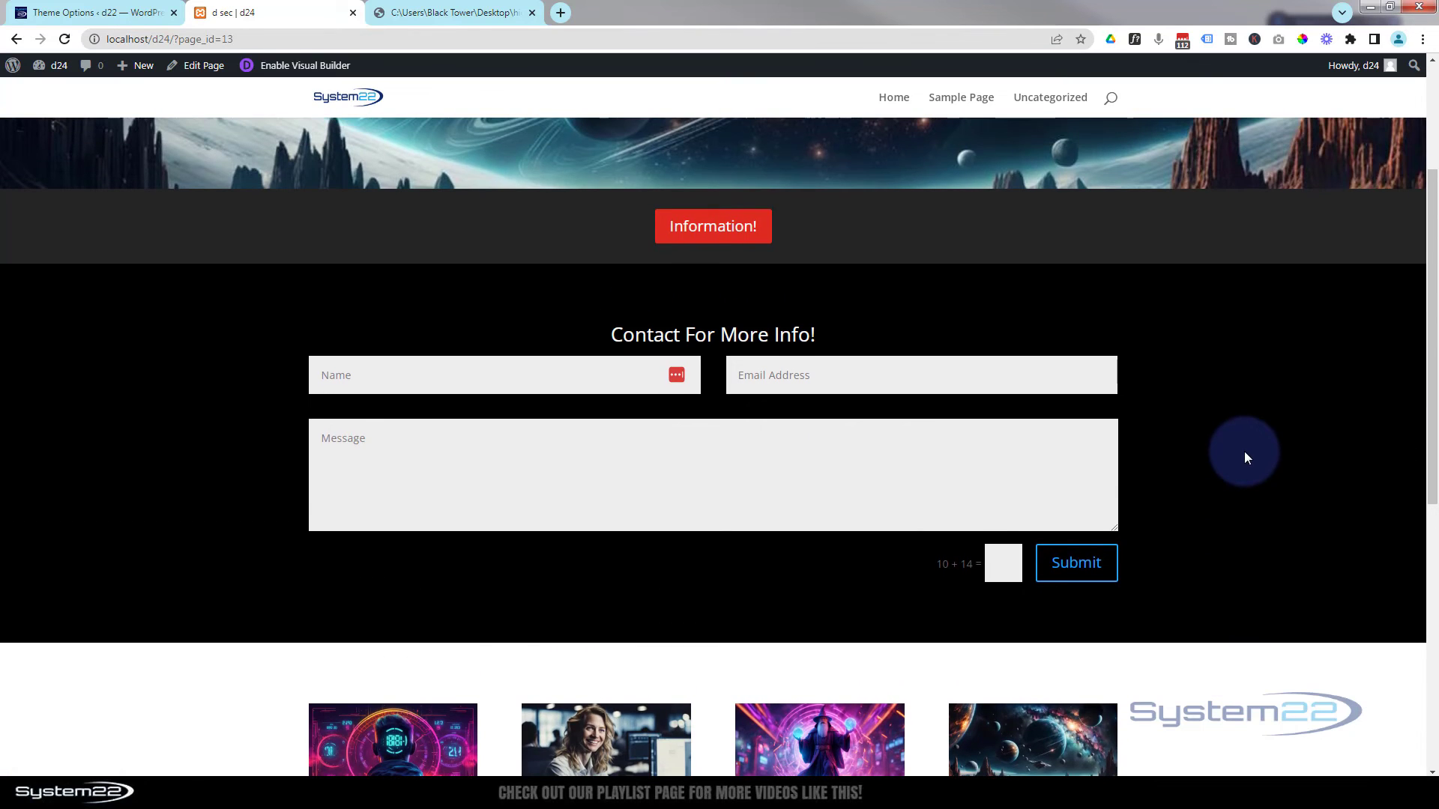
{"action": "scroll", "coordinate": [1244, 458], "scroll_direction": "down", "scroll_amount": 4}
{"action": "scroll", "coordinate": [1232, 553], "scroll_direction": "up", "scroll_amount": 5}
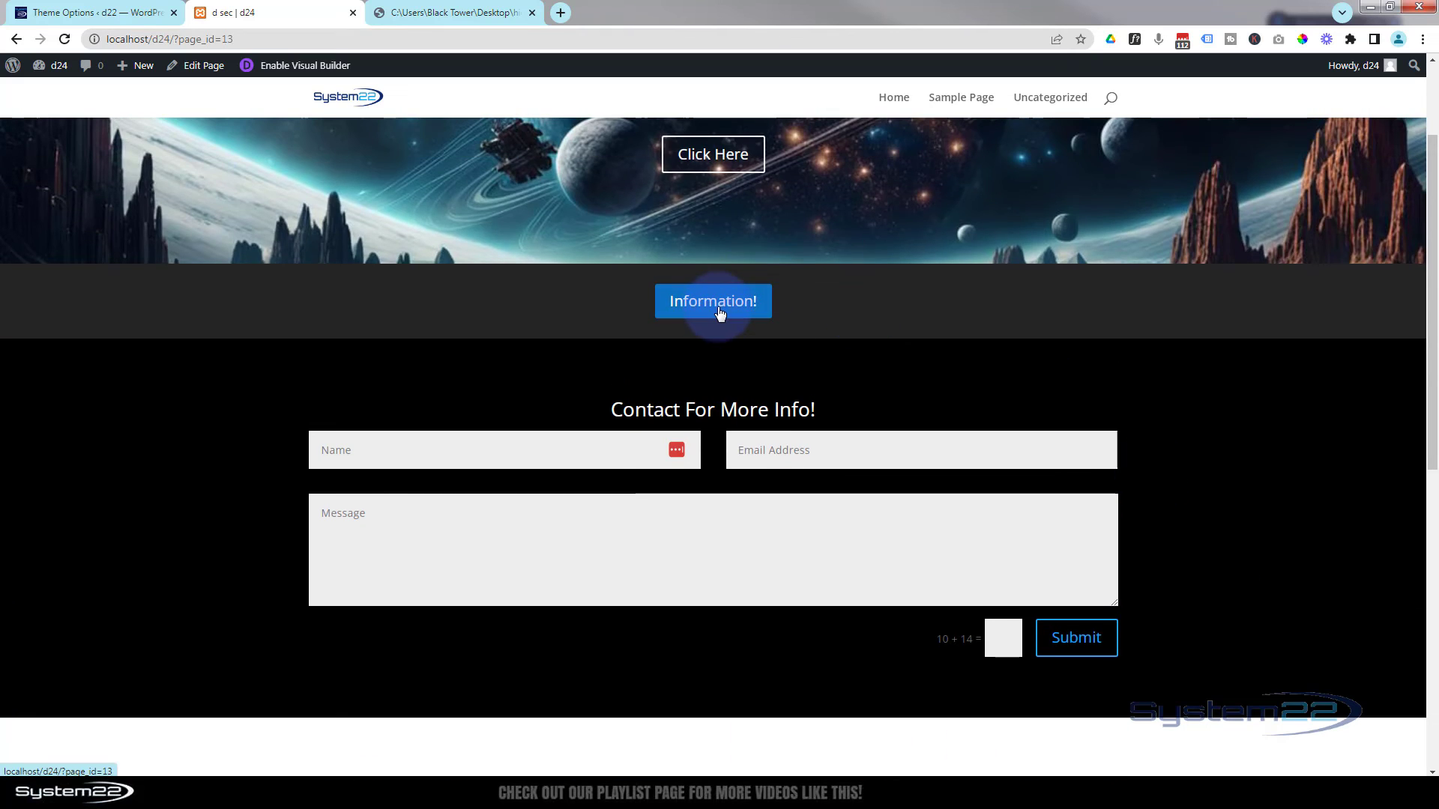
{"action": "left_click", "coordinate": [718, 314]}
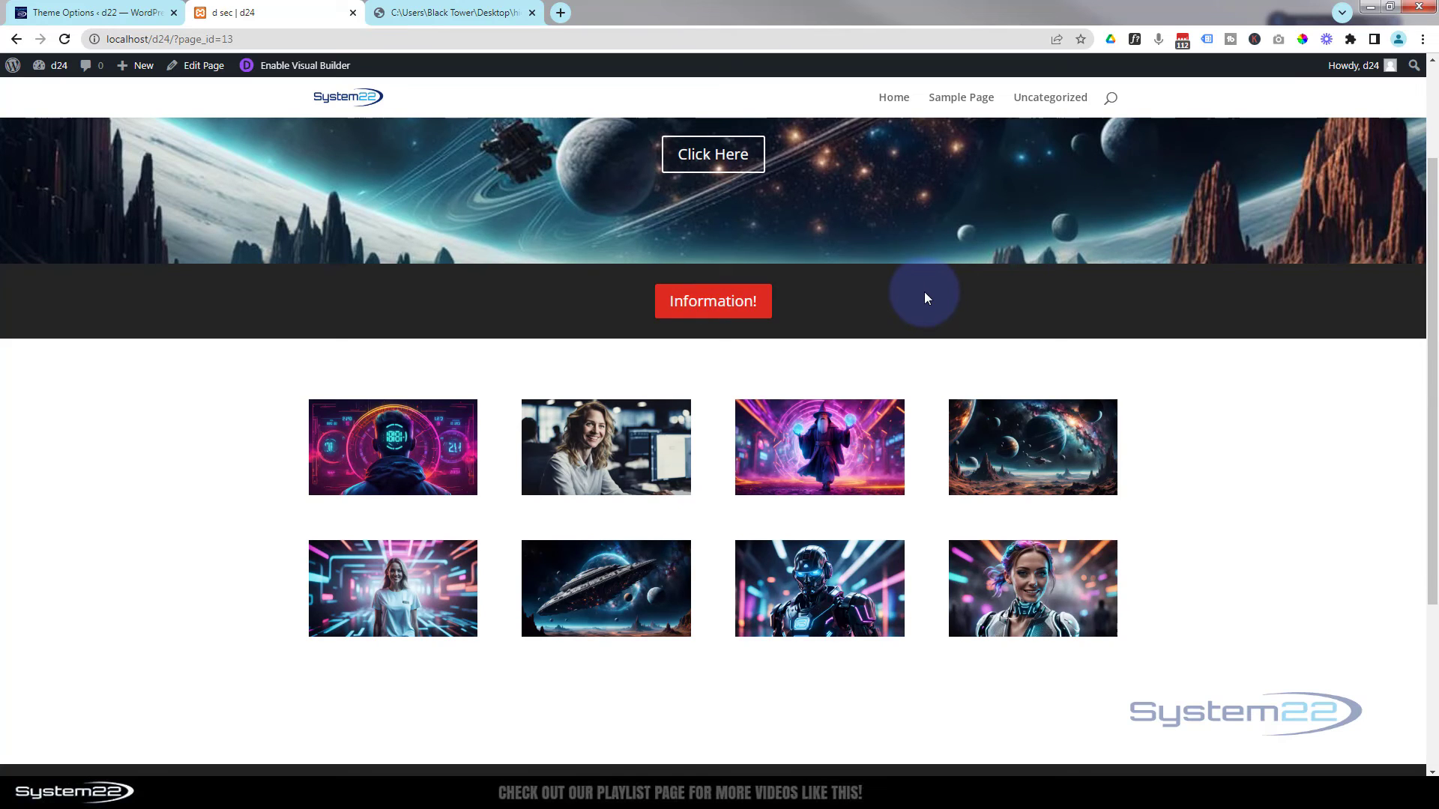
{"action": "left_click", "coordinate": [743, 305]}
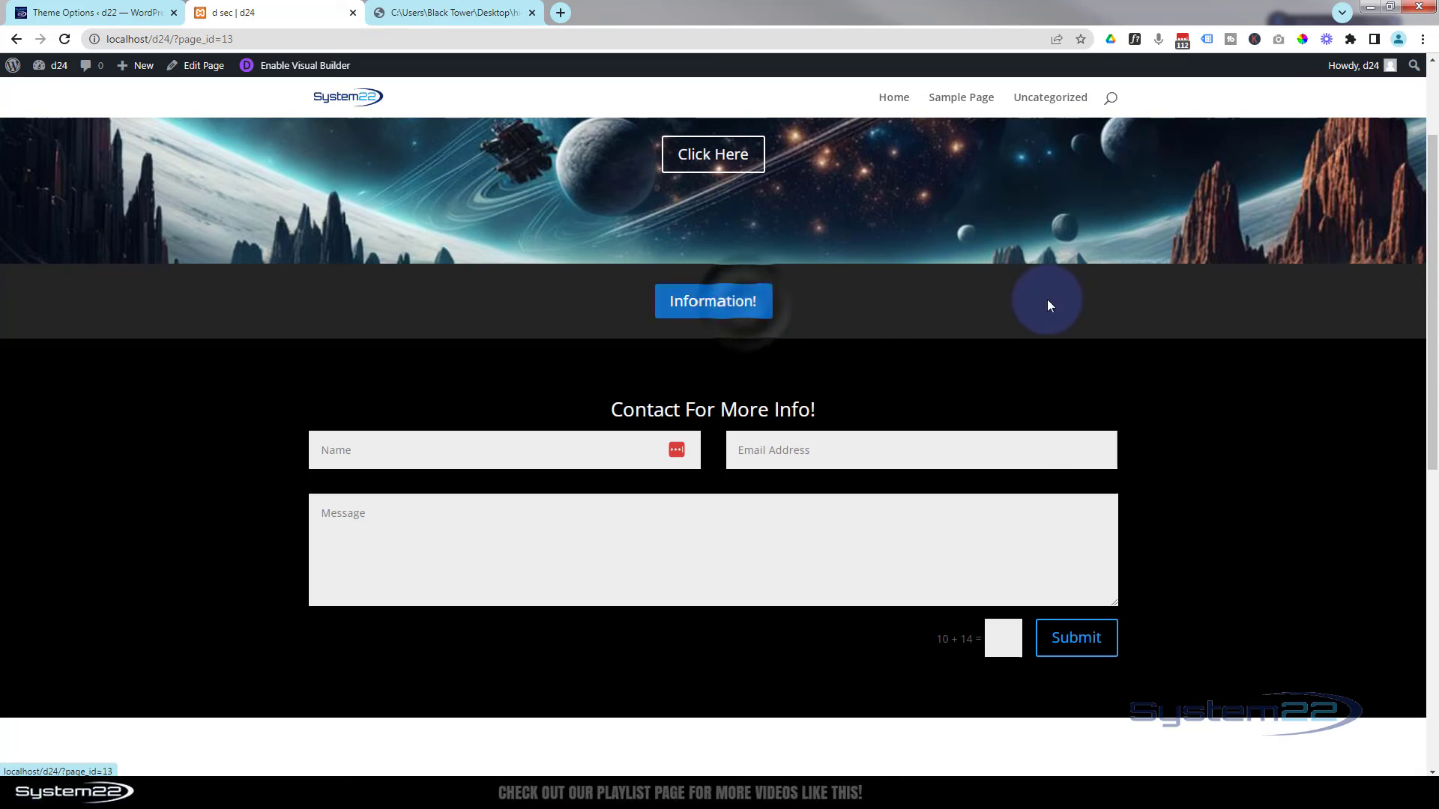
{"action": "left_click", "coordinate": [704, 311]}
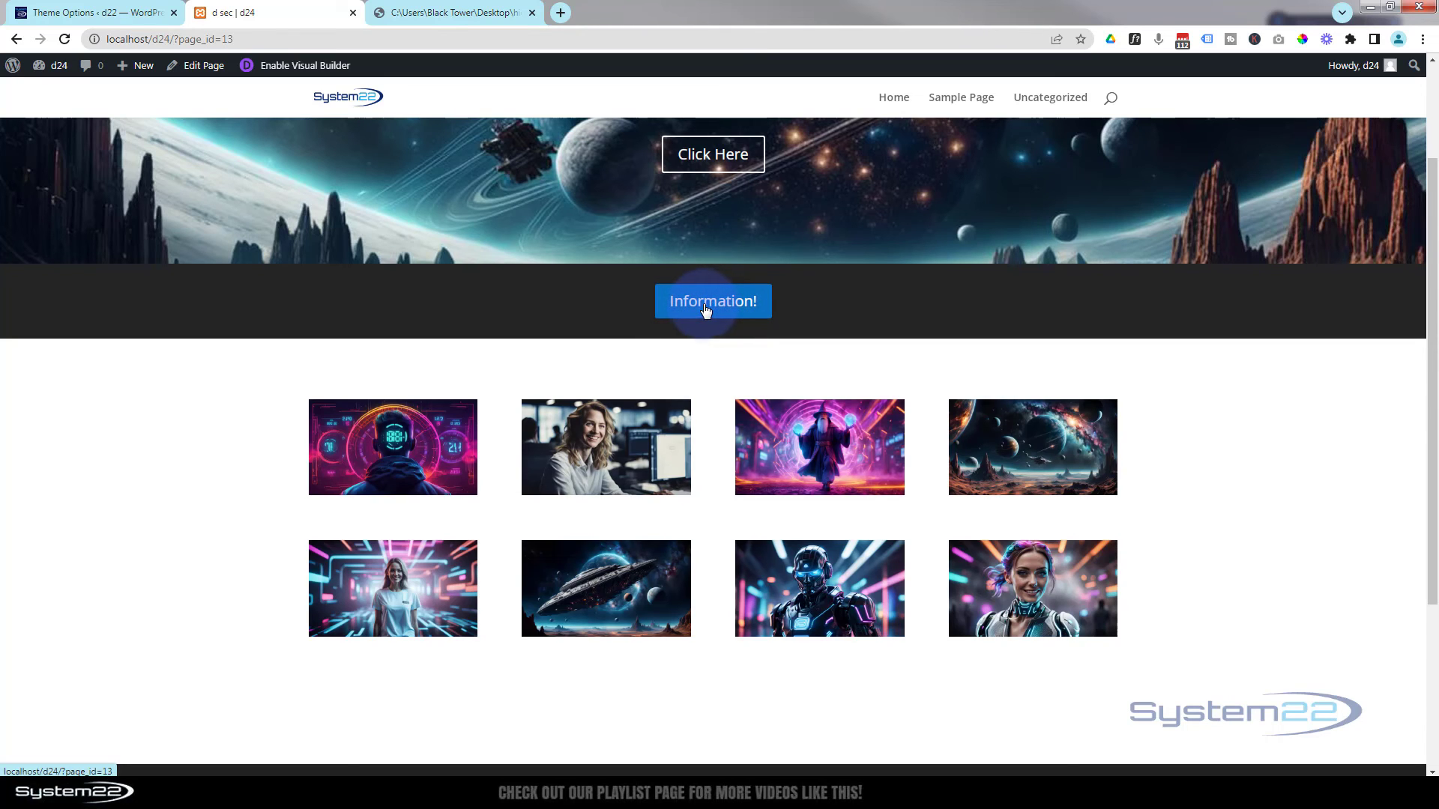
{"action": "left_click", "coordinate": [707, 309]}
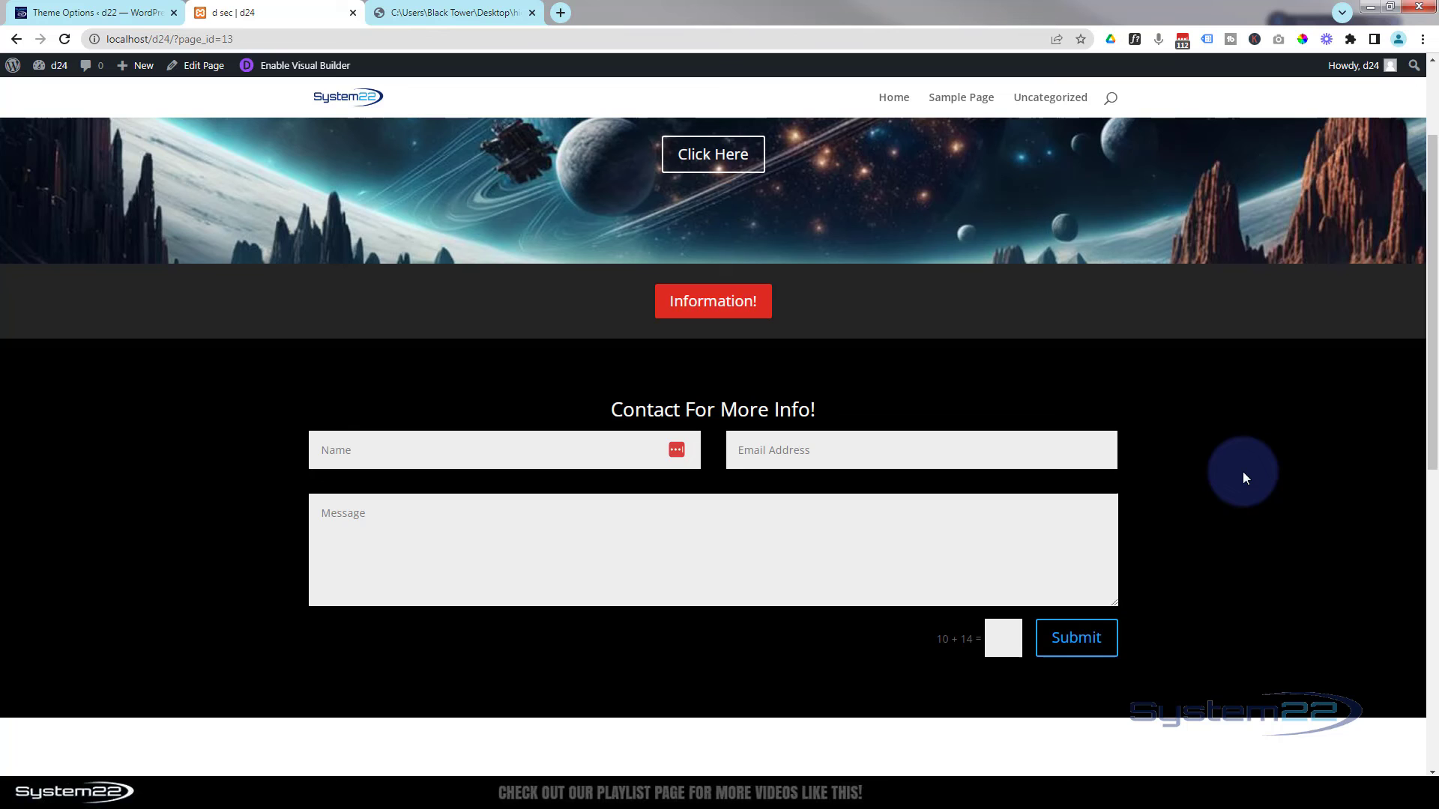
{"action": "left_click", "coordinate": [731, 315]}
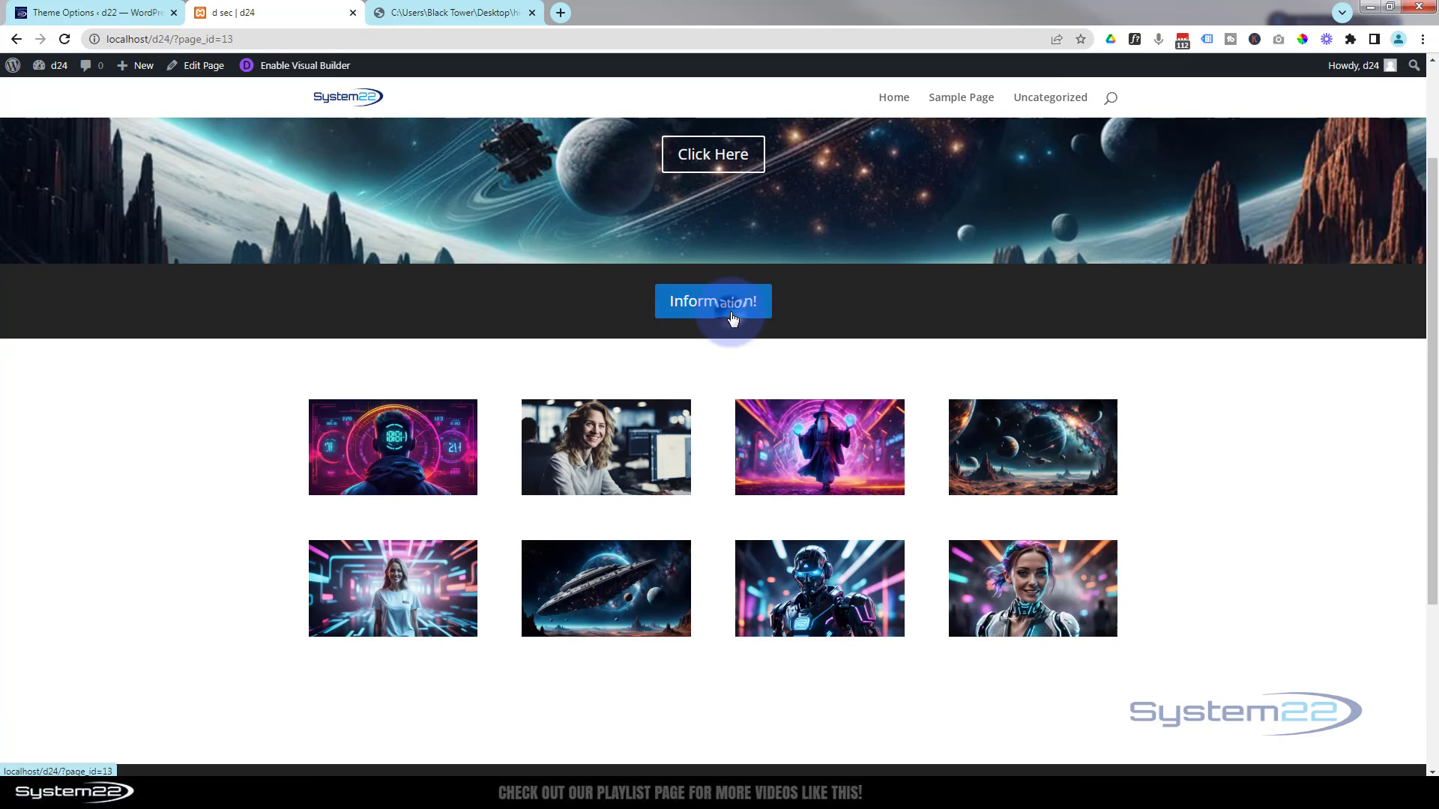
{"action": "left_click", "coordinate": [726, 303]}
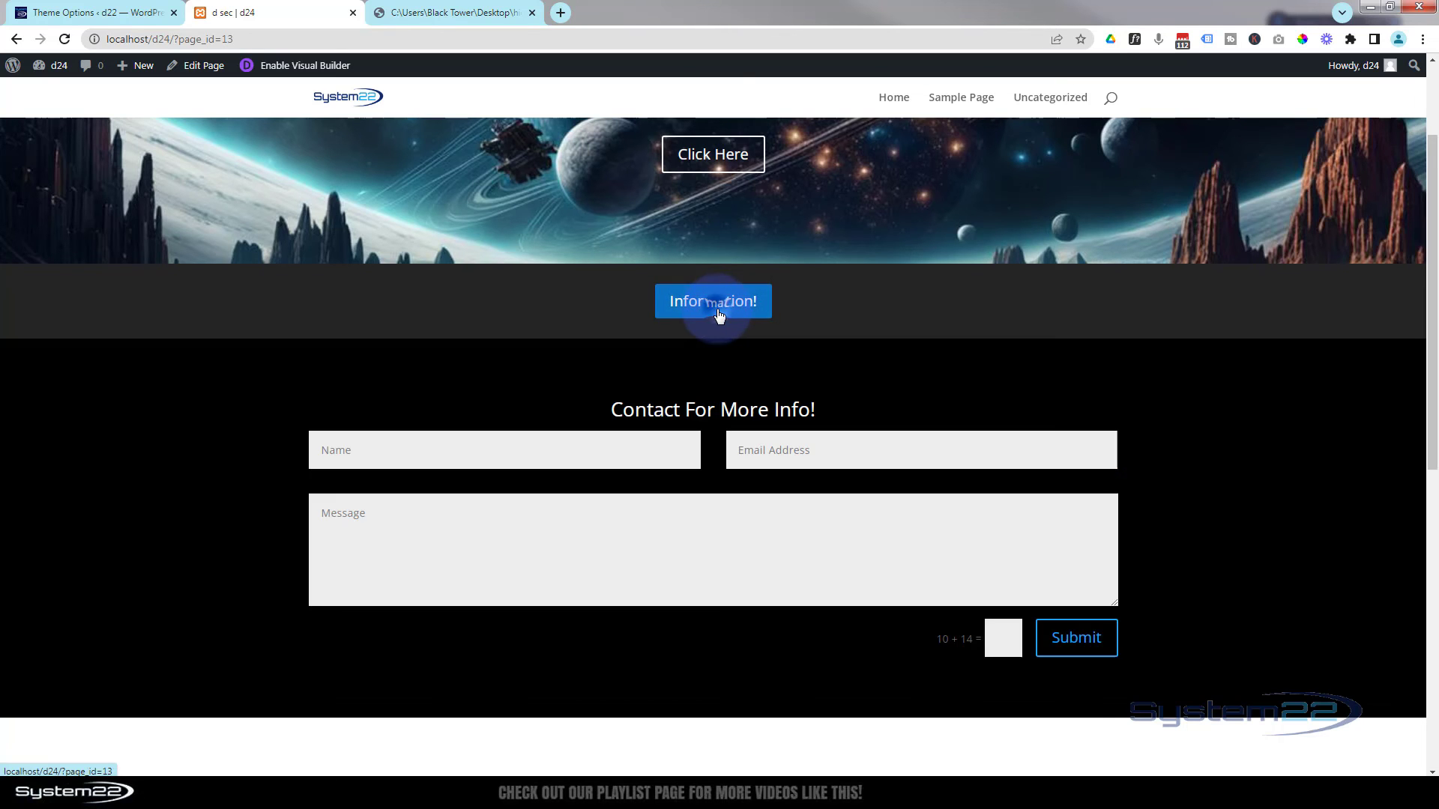